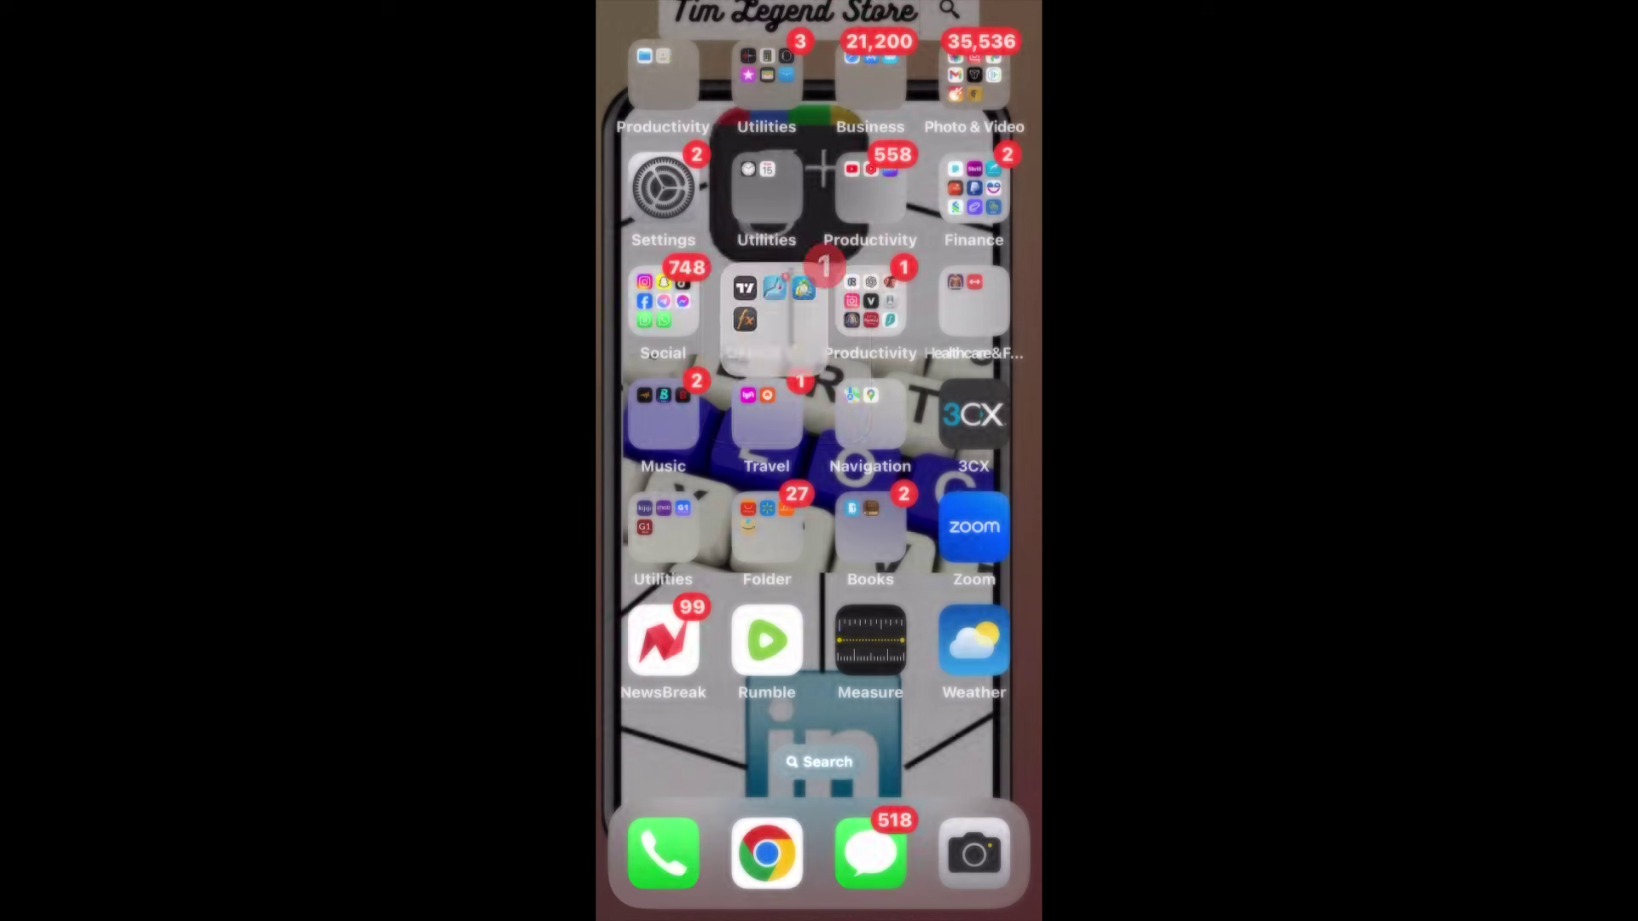
Step: Open the GBPUSD chart in MetaTrader 5 from the phone's trading apps folder
click(767, 301)
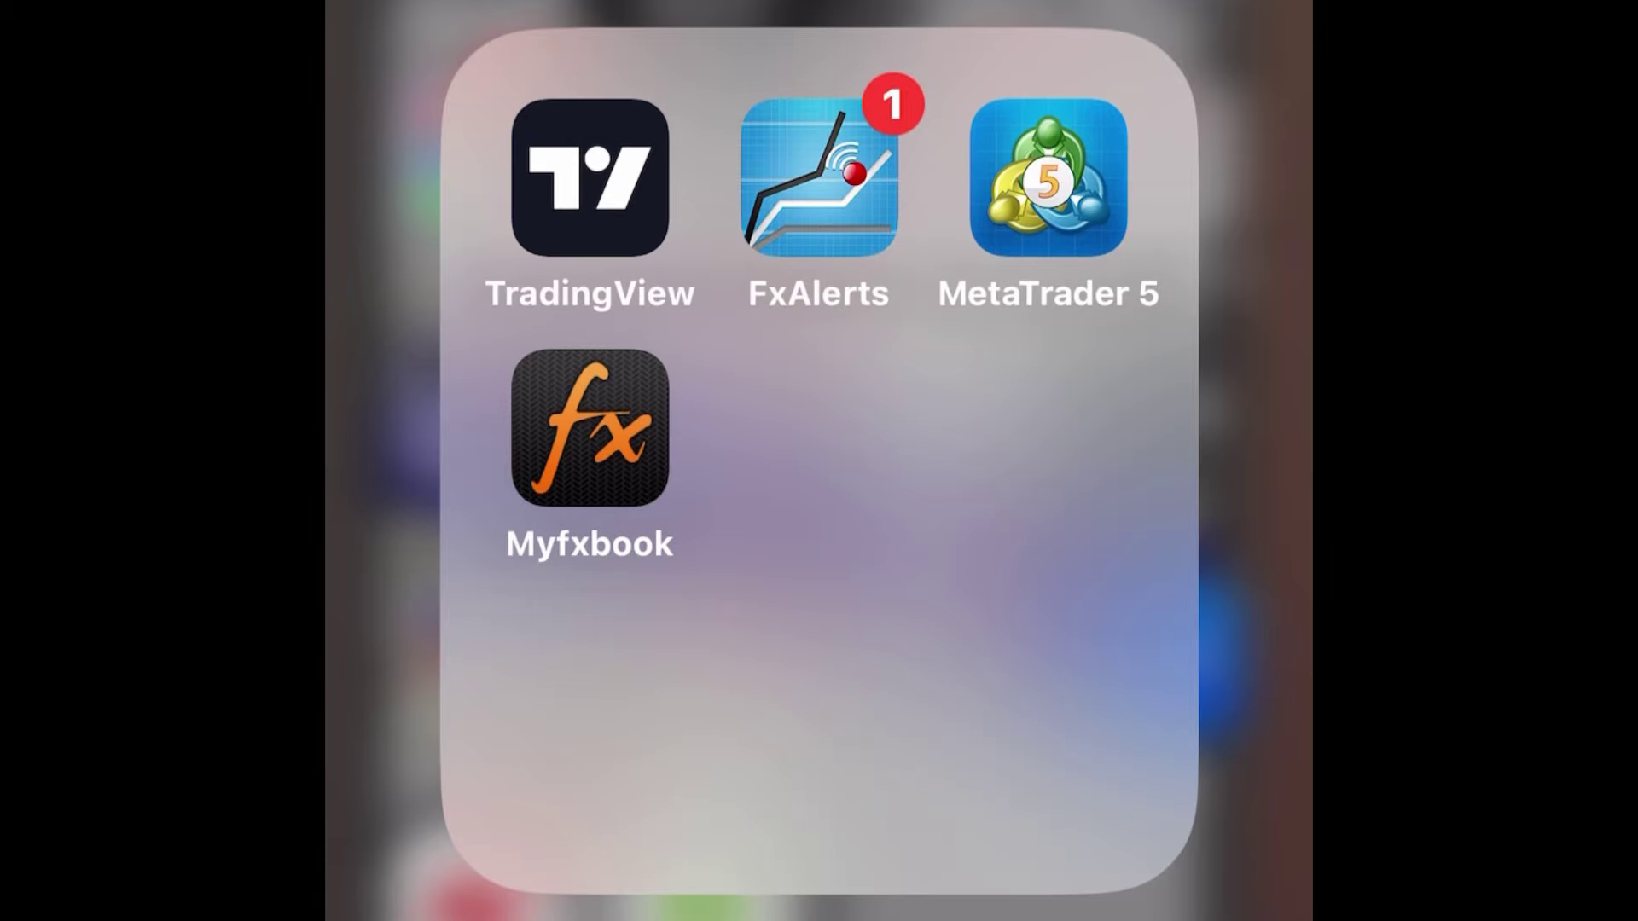
click(1048, 178)
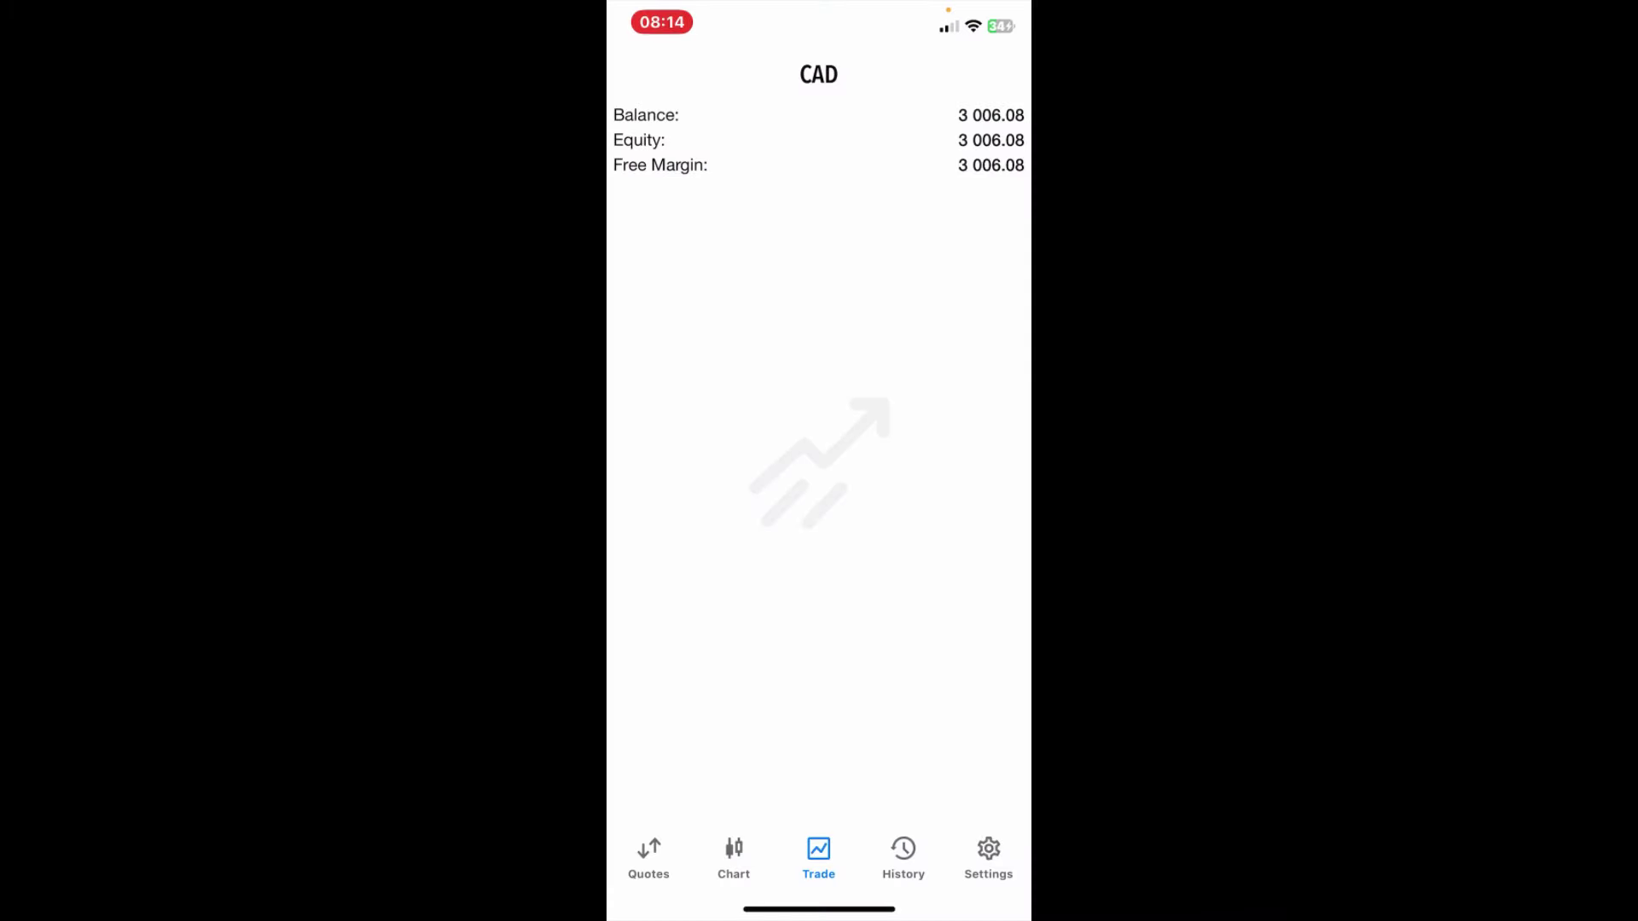
click(734, 858)
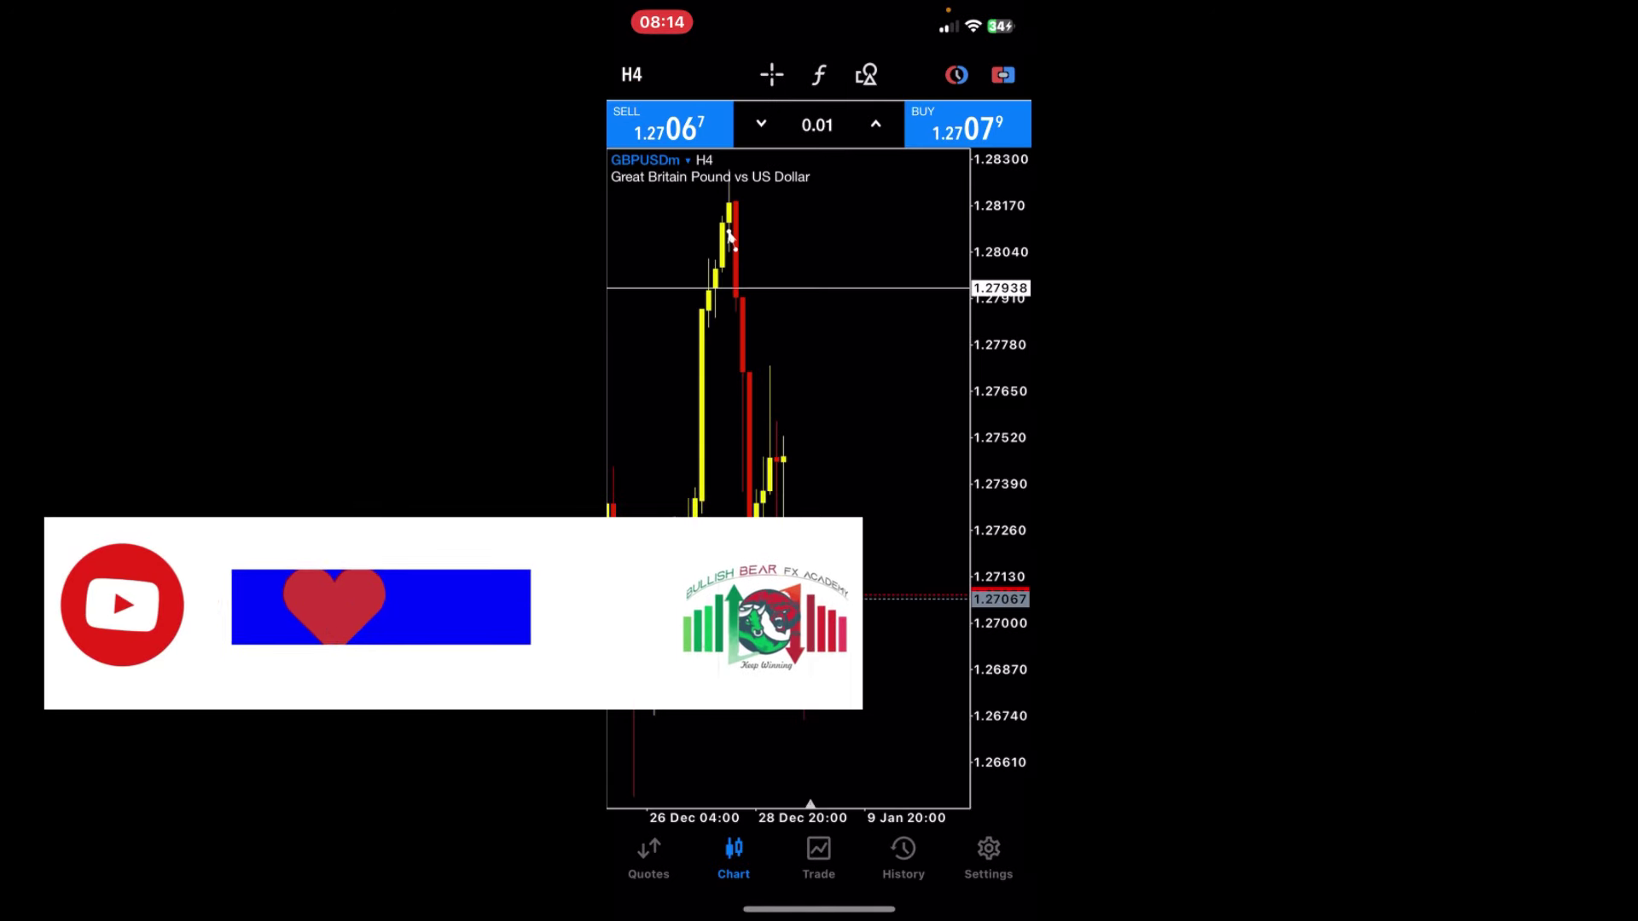
Step: Place a market buy order of 0.05 lots on GBPUSD and open the list of trades
click(817, 124)
key(BackSpace)
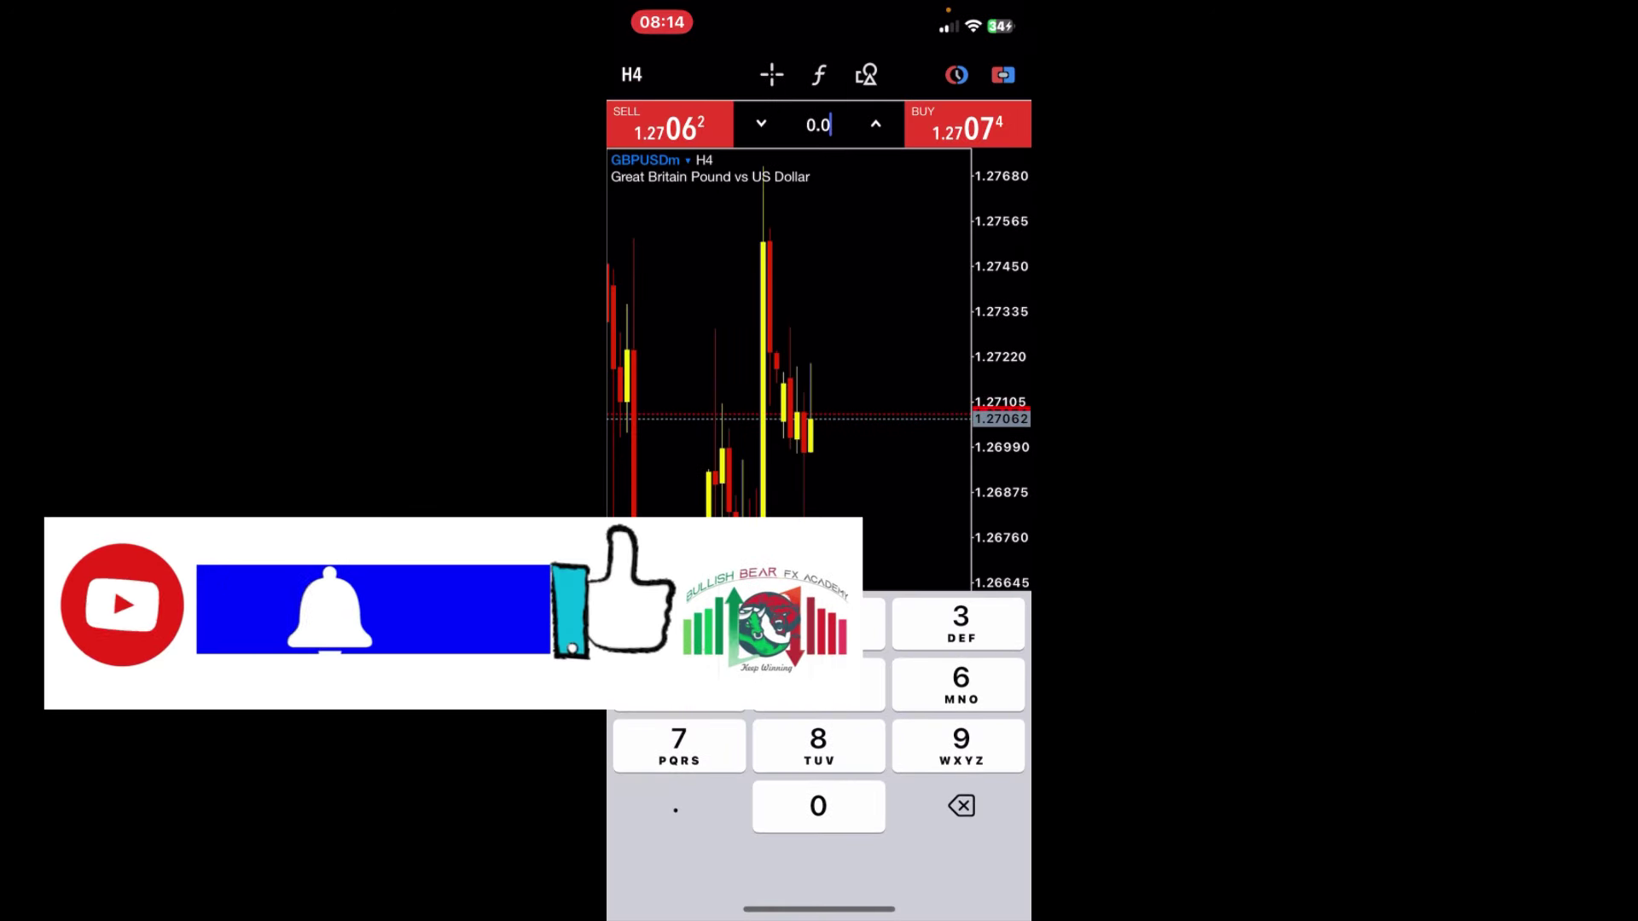
text(5)
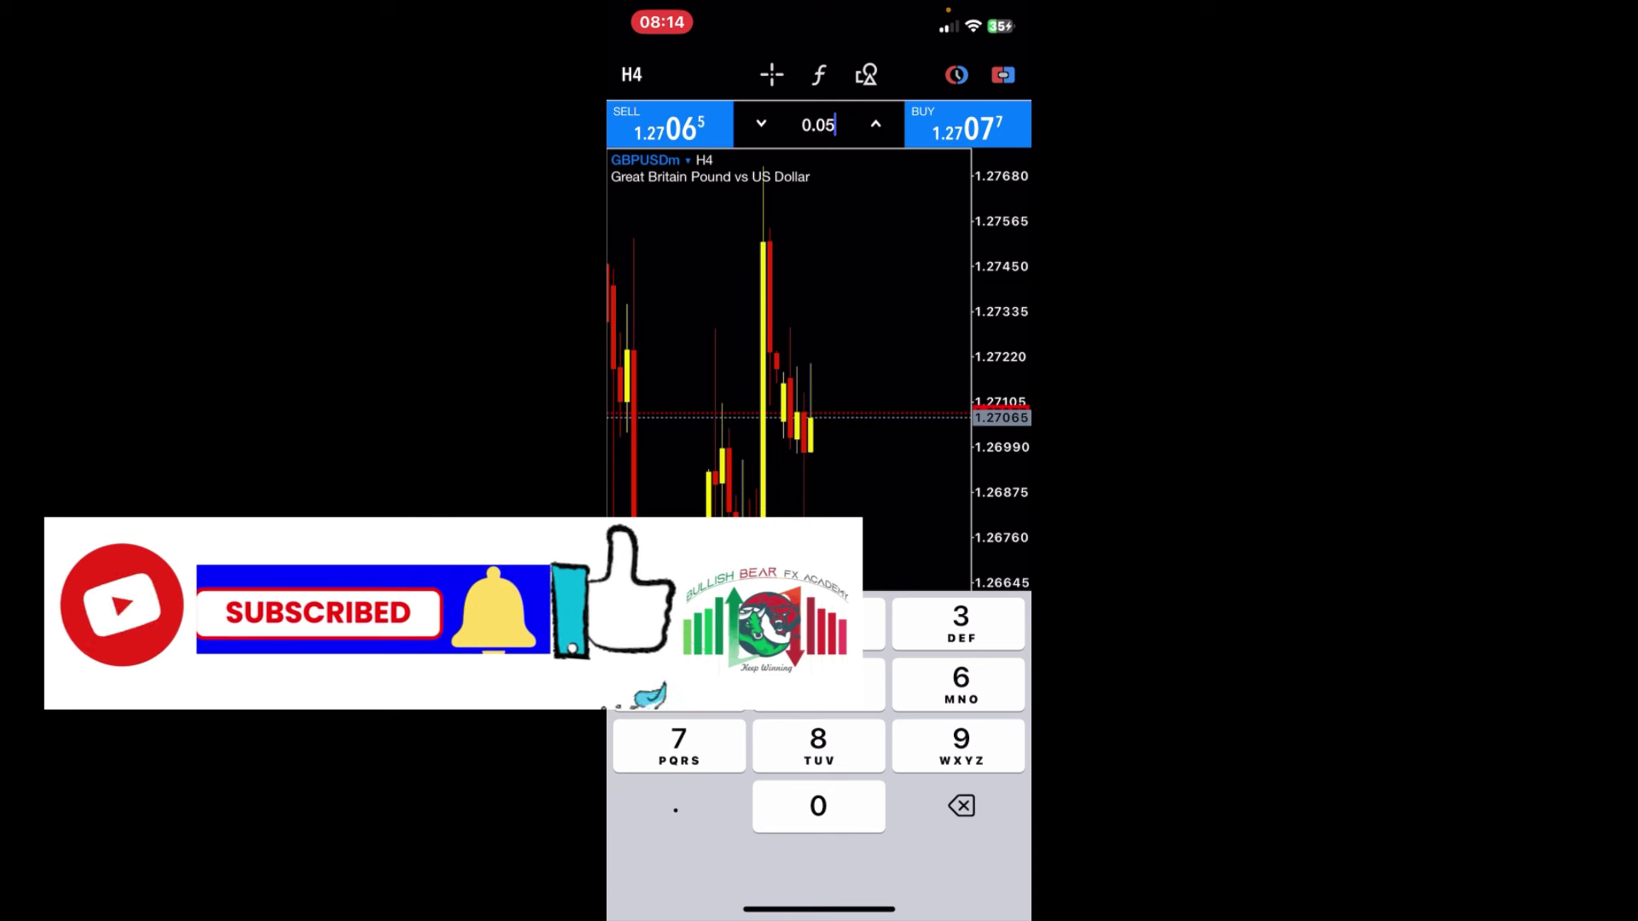
click(967, 125)
click(967, 124)
click(1003, 75)
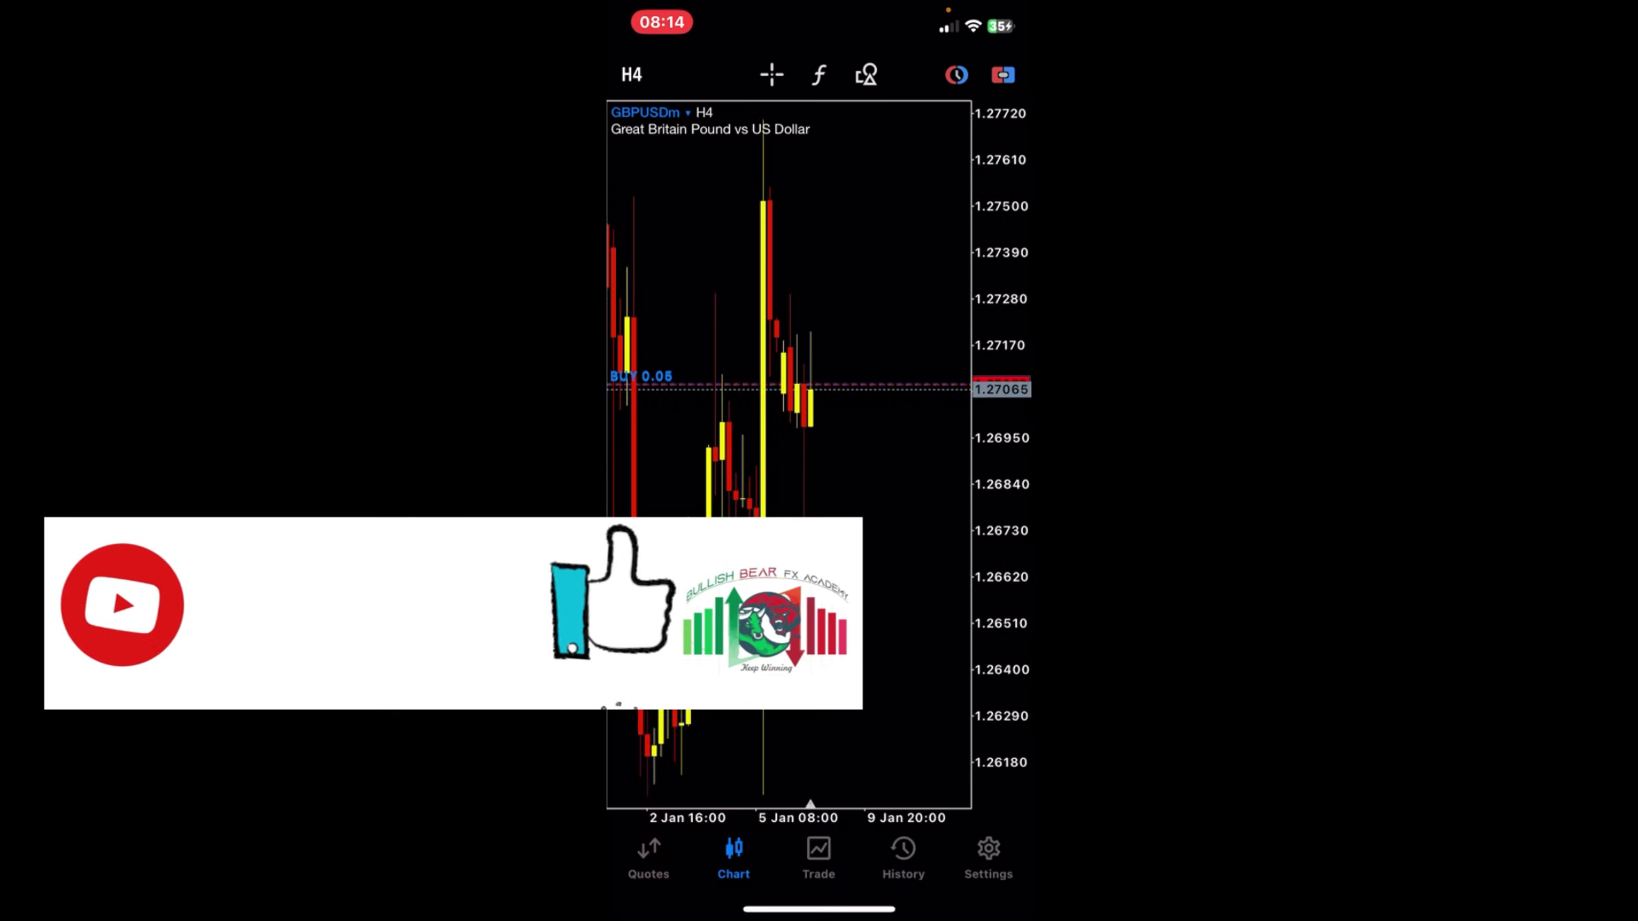
click(819, 858)
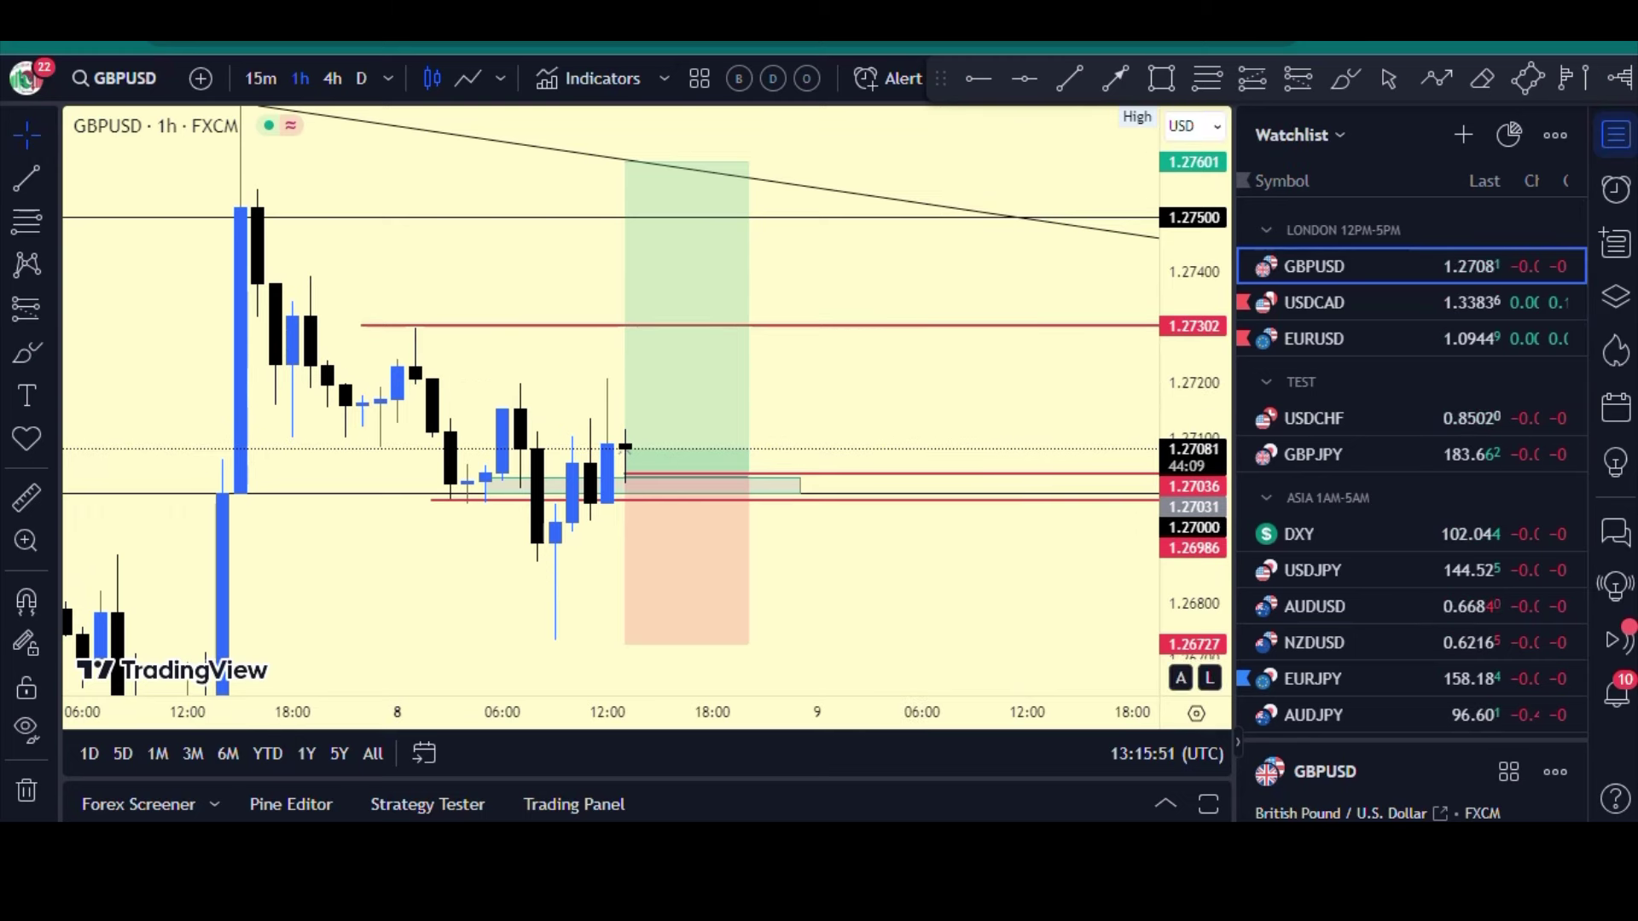
Step: In TradingView, try the GBPUSD long position's profit target at the 1.27302 line and at 1.27699 near the previous high
drag(1194, 367, 1194, 535)
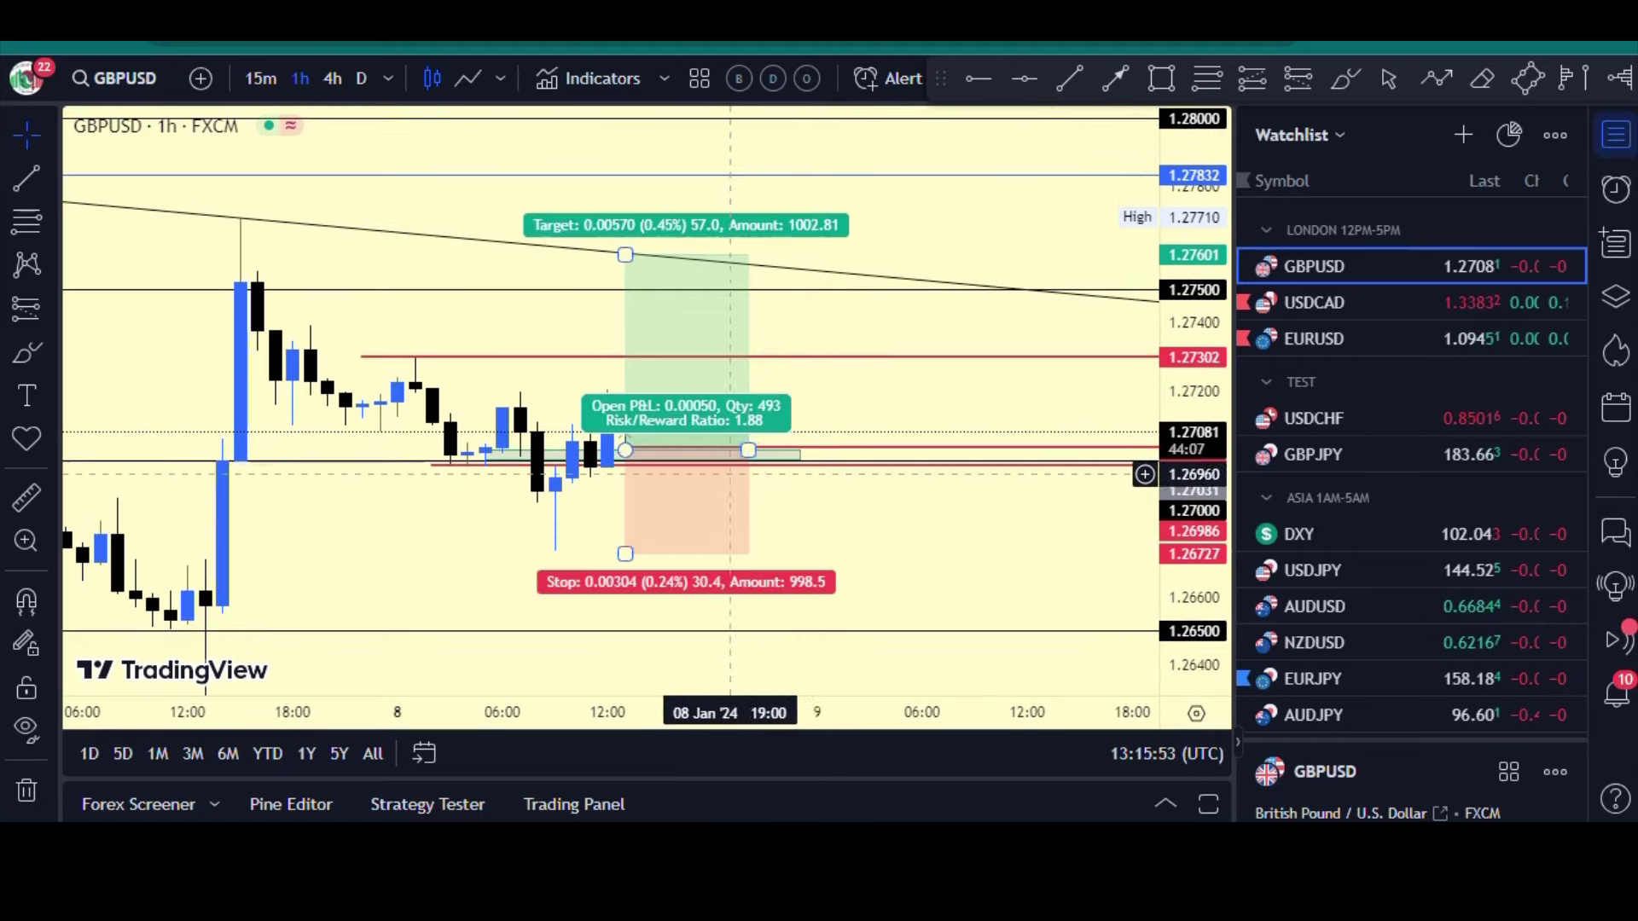
drag(1194, 550, 1195, 442)
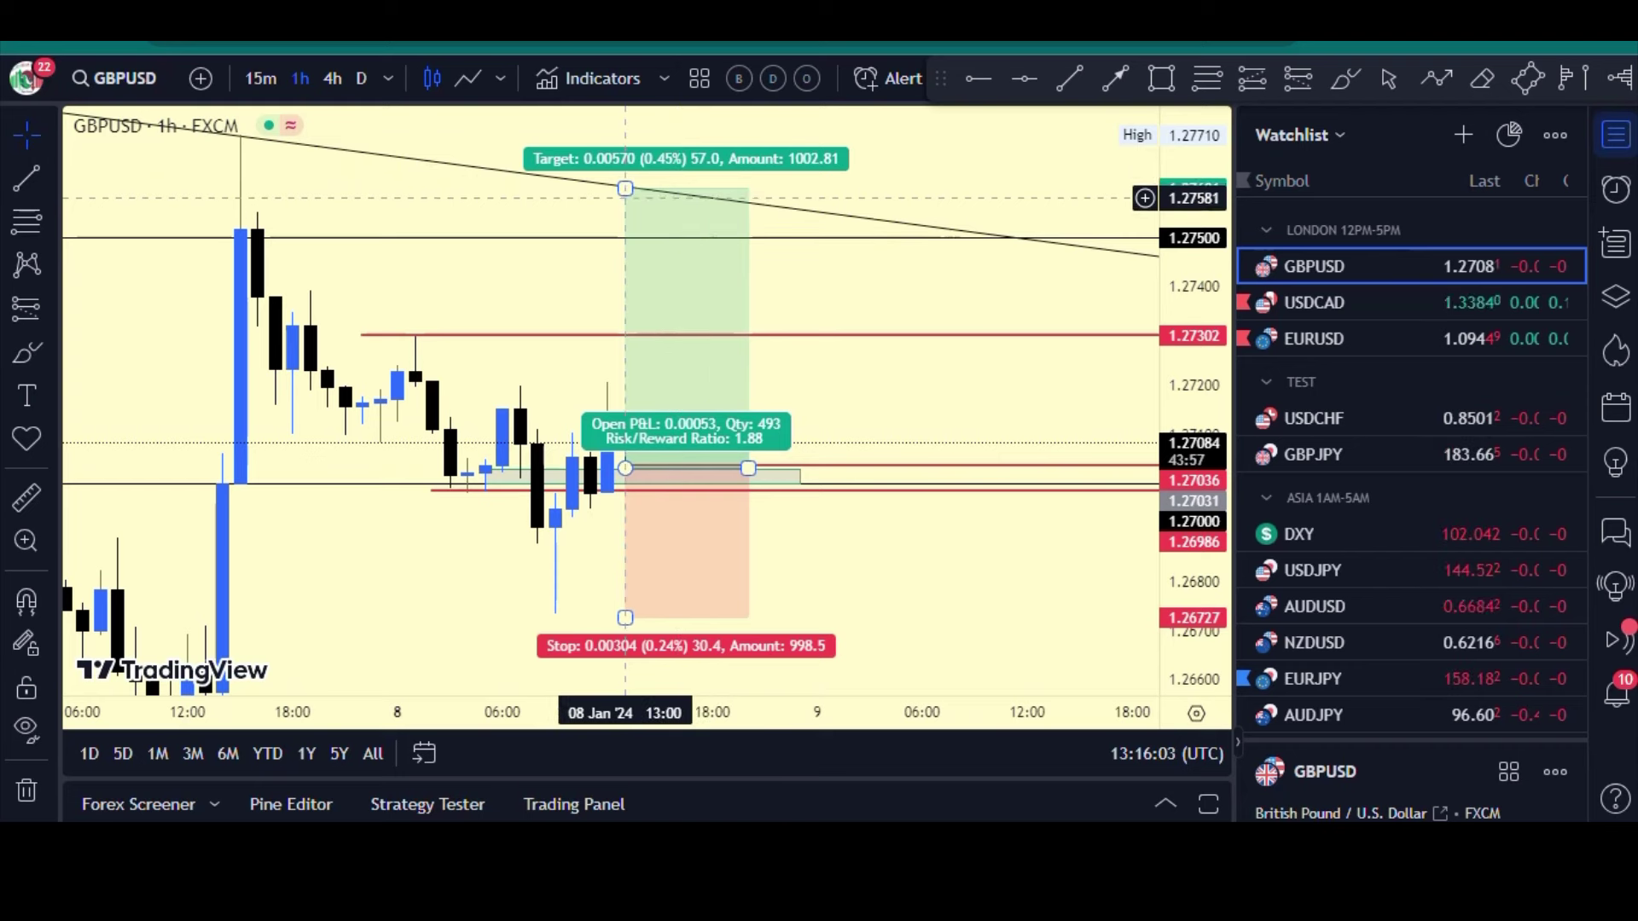
drag(625, 188, 626, 336)
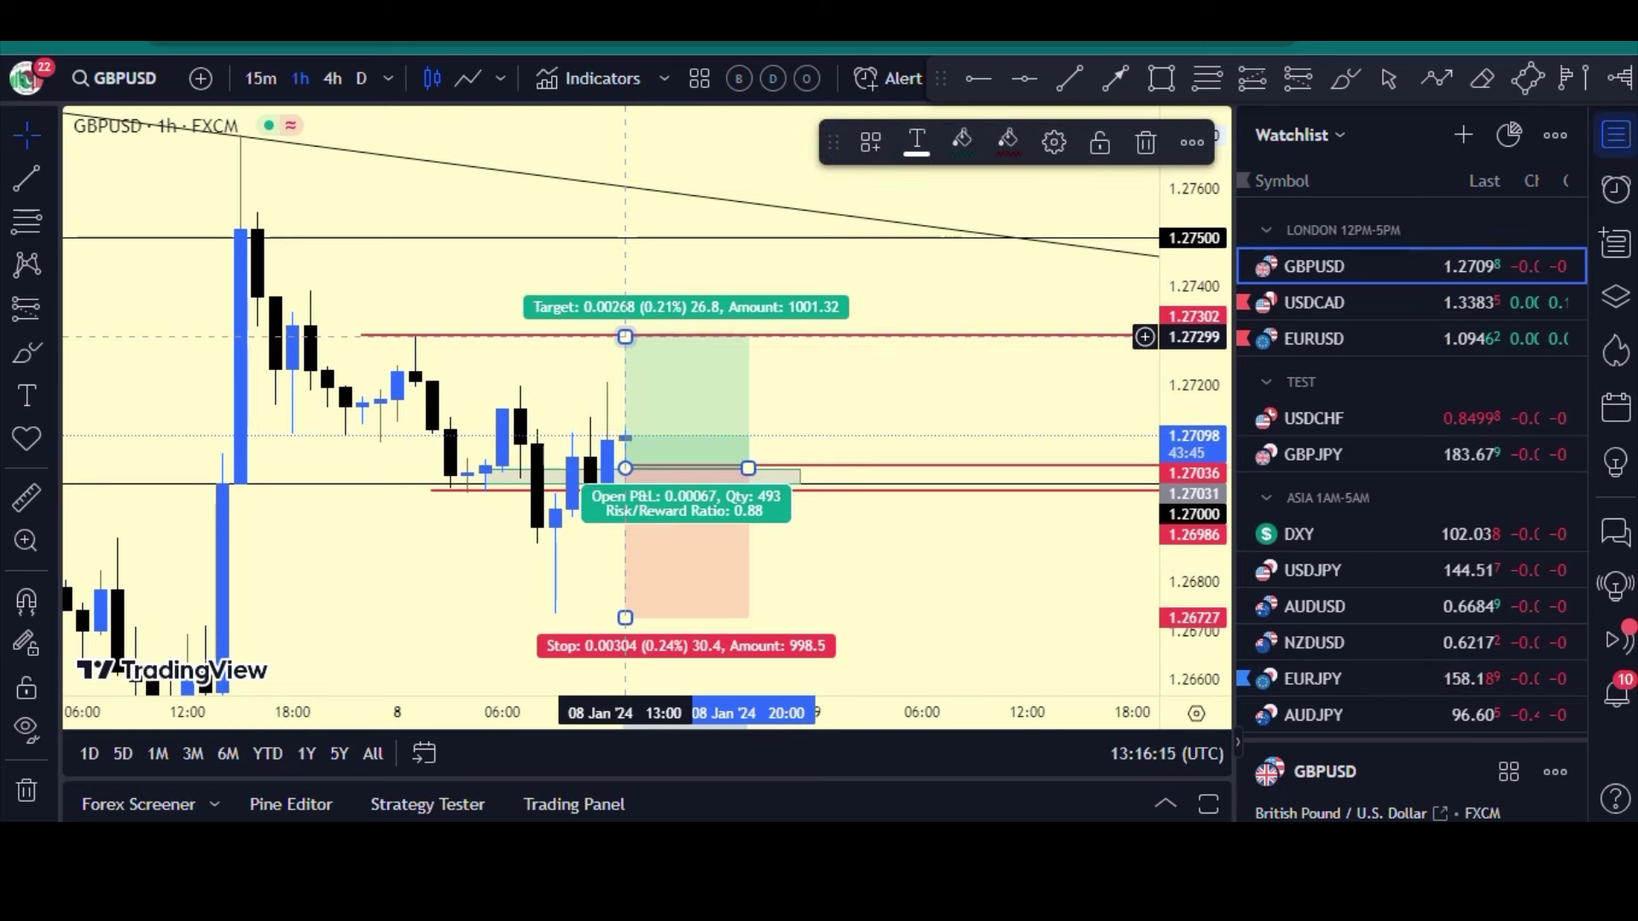
drag(625, 336, 626, 141)
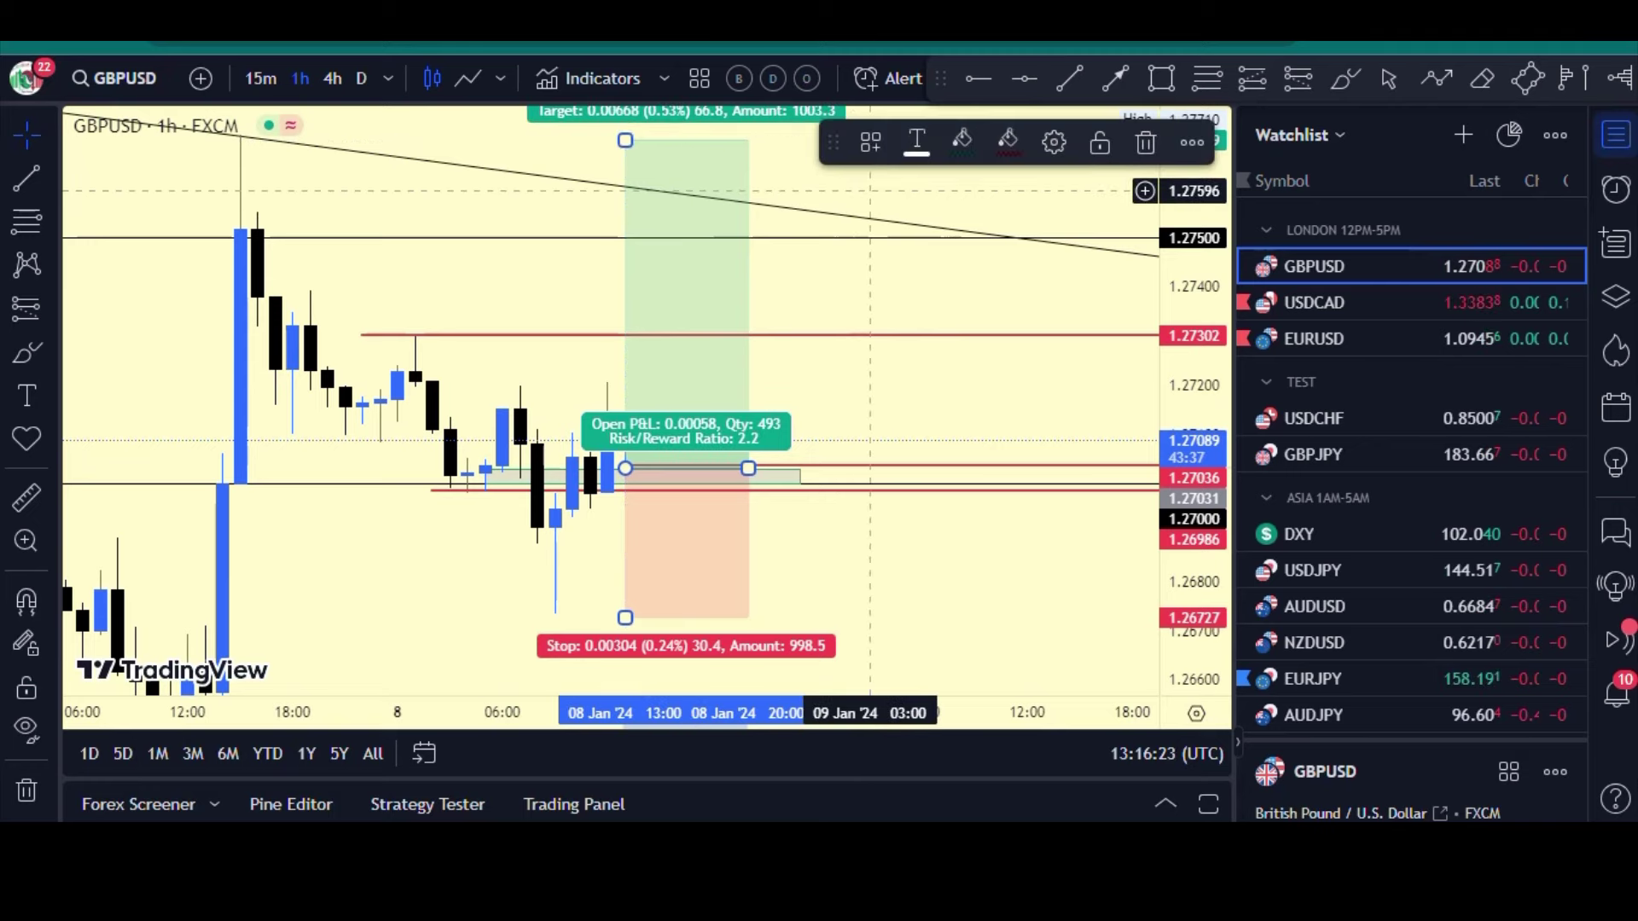
Step: Draw a horizontal ray at 1.27711 from the high of the 5 January 15:00 candle
drag(886, 198, 905, 275)
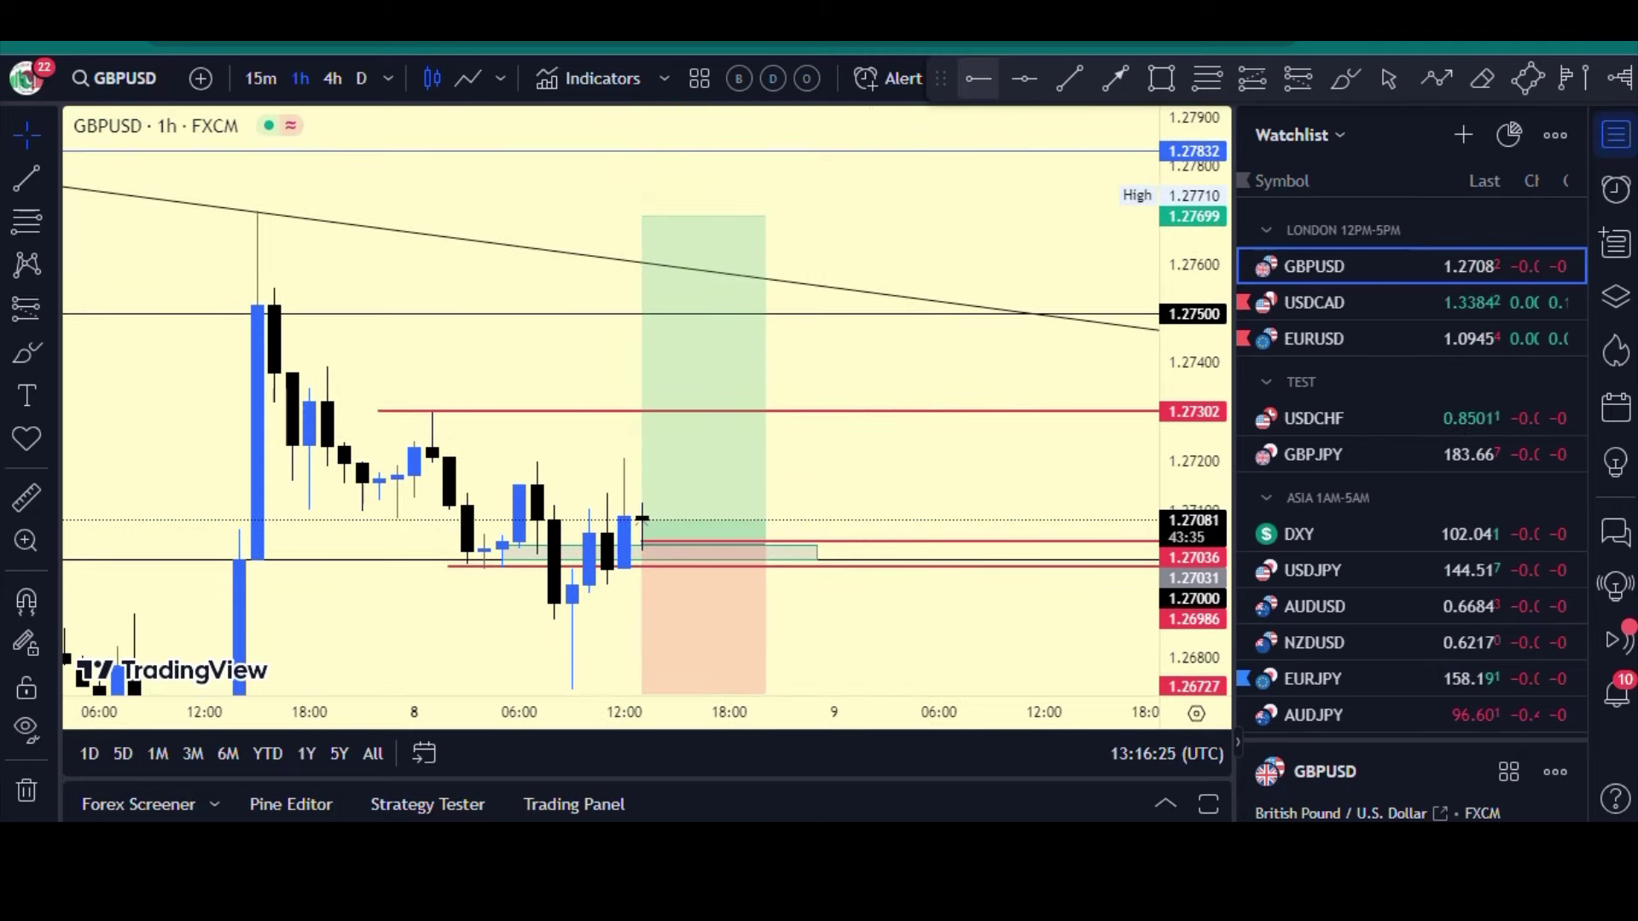
click(979, 78)
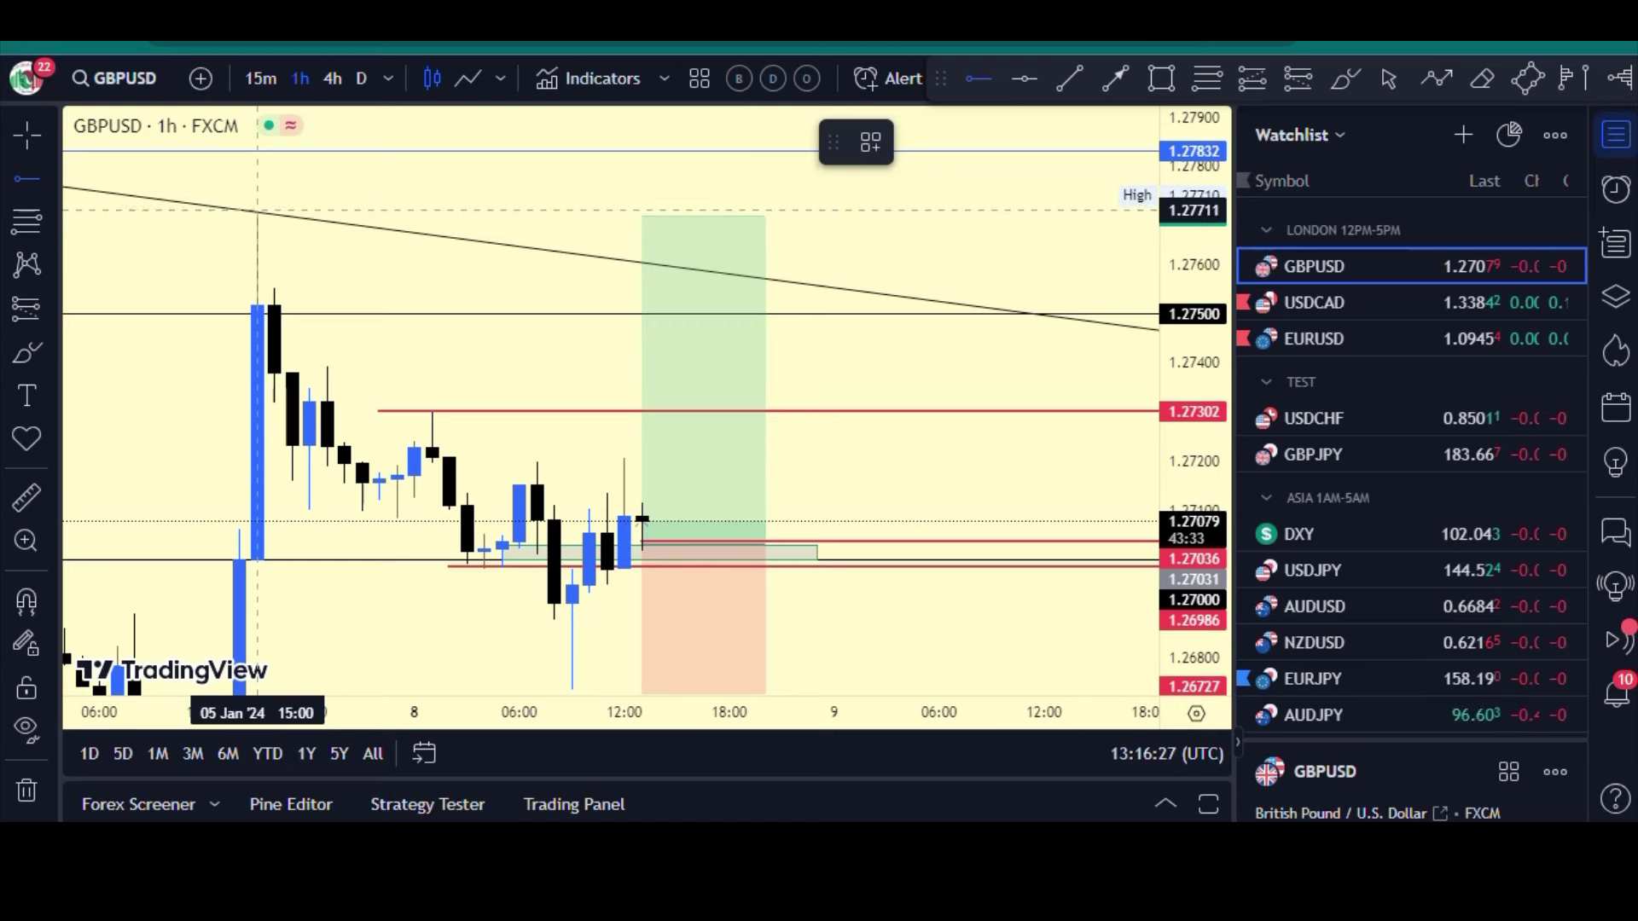
click(256, 210)
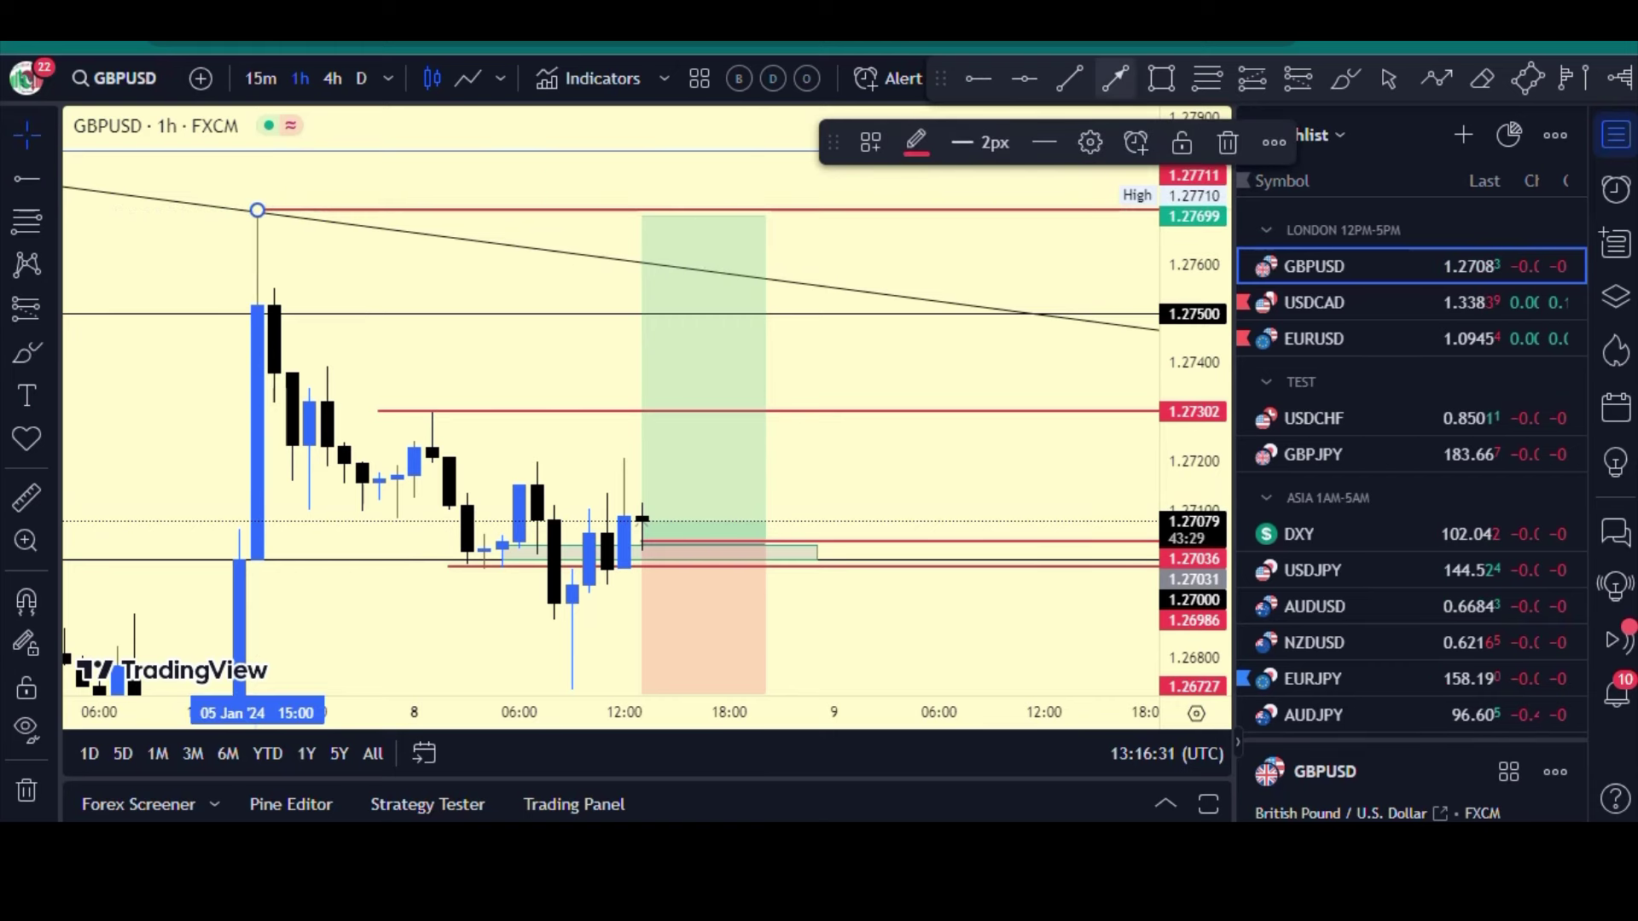
Step: Sketch a path from the current price up to the 1.27711 ray and delete it
click(1436, 78)
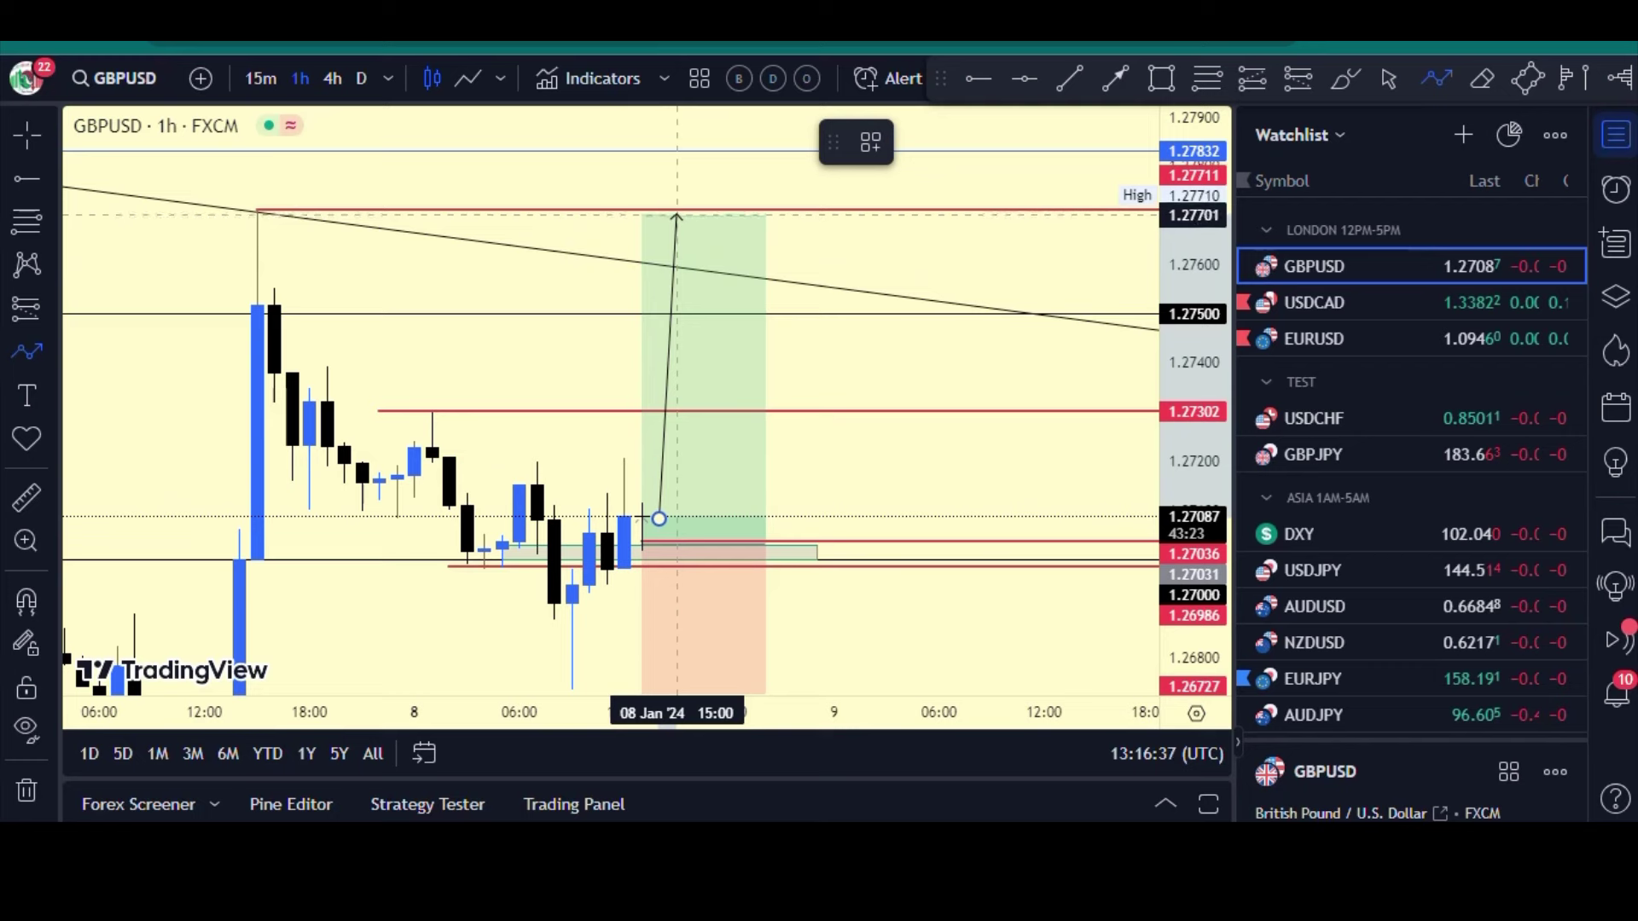
click(695, 213)
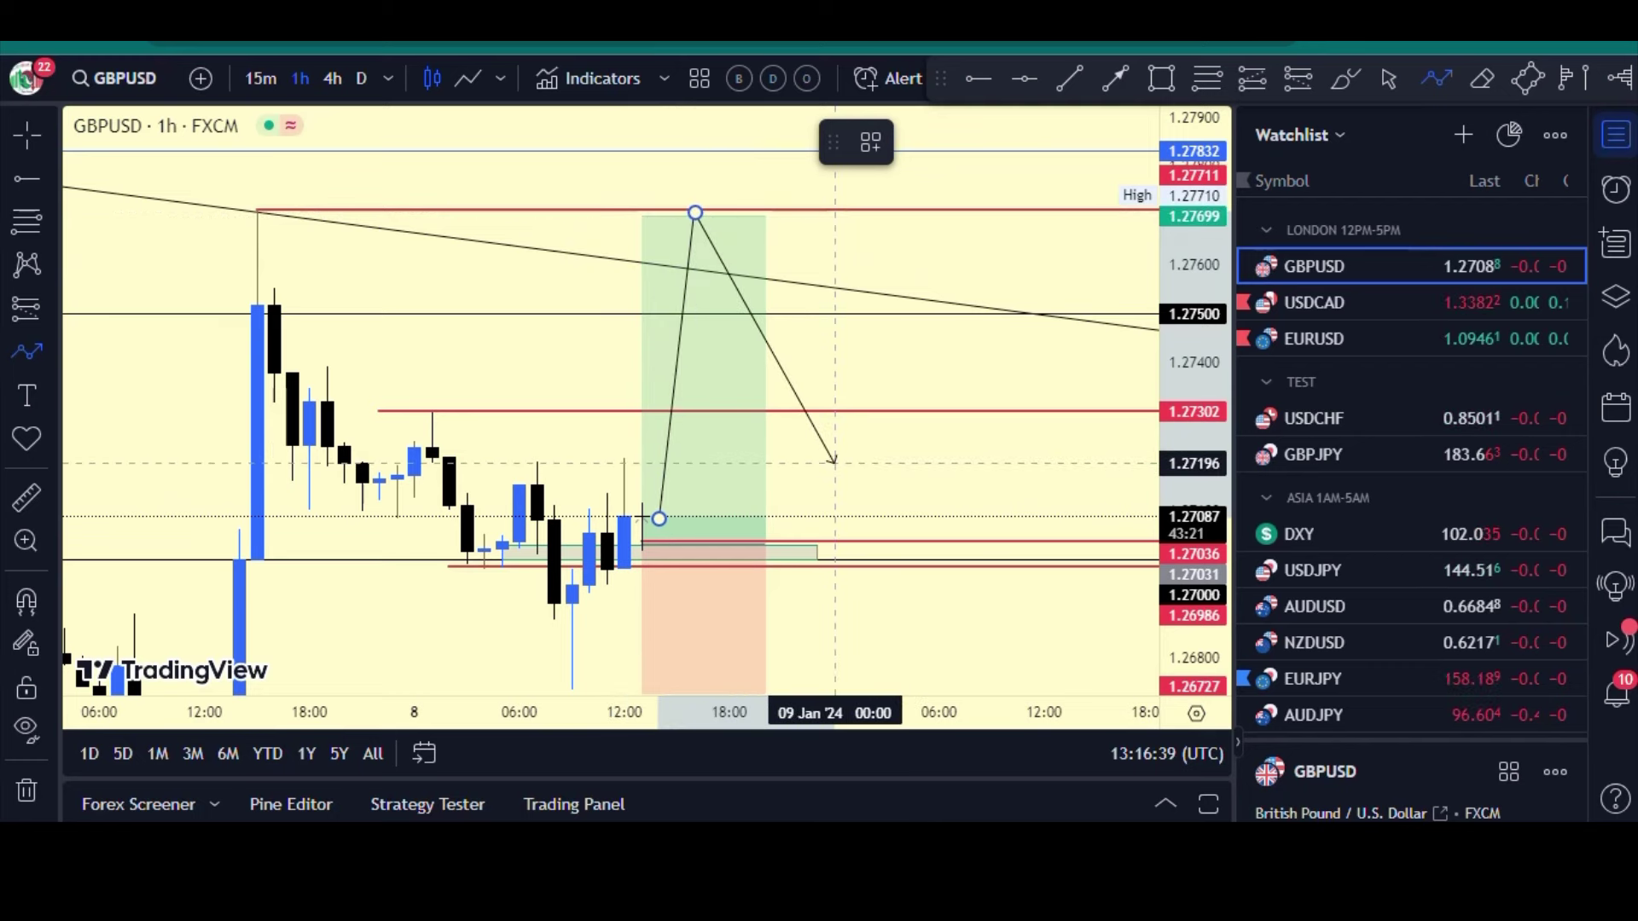
key(Escape)
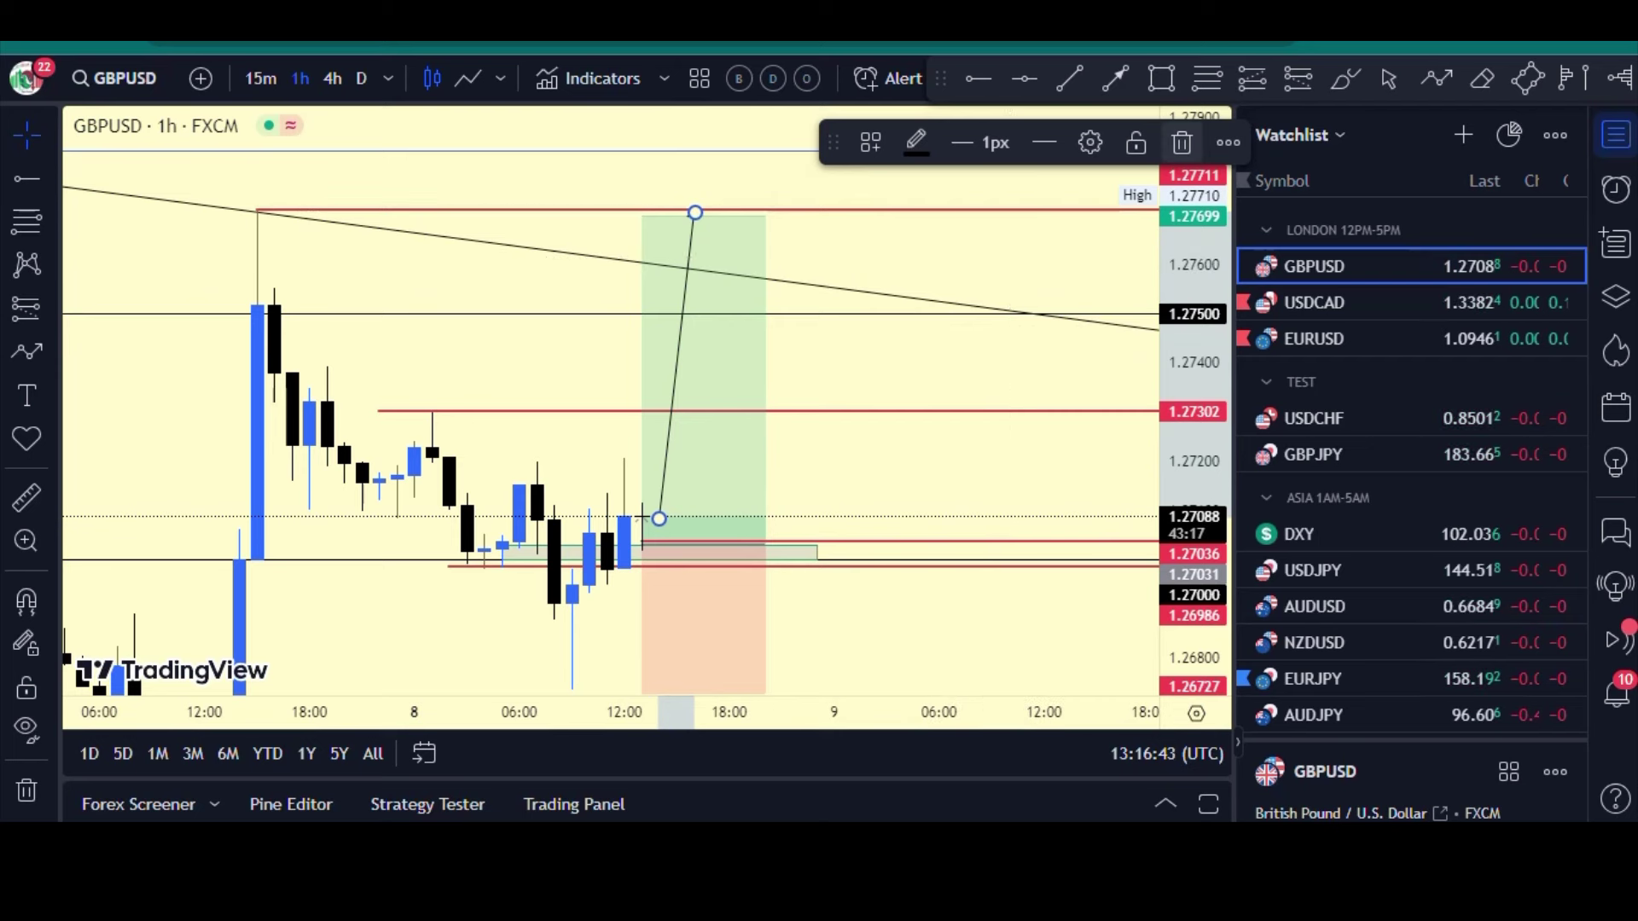
click(1182, 142)
Step: Lower the long position's profit target to 1.27505, just above the 1.27500 line
drag(642, 216, 642, 311)
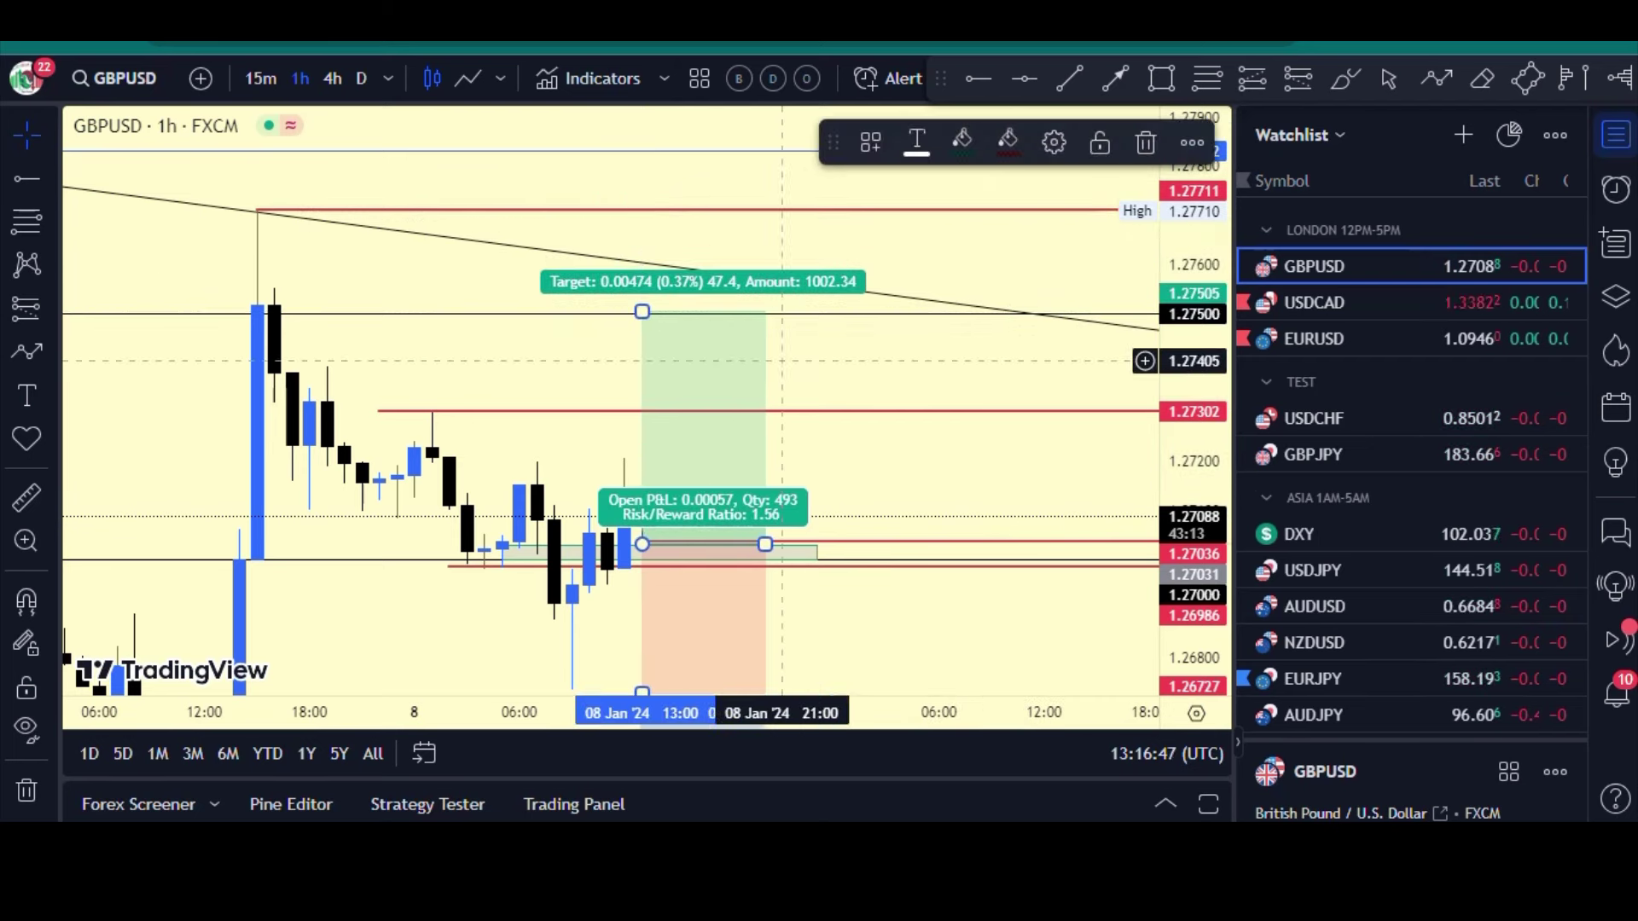
click(798, 364)
drag(905, 473, 871, 395)
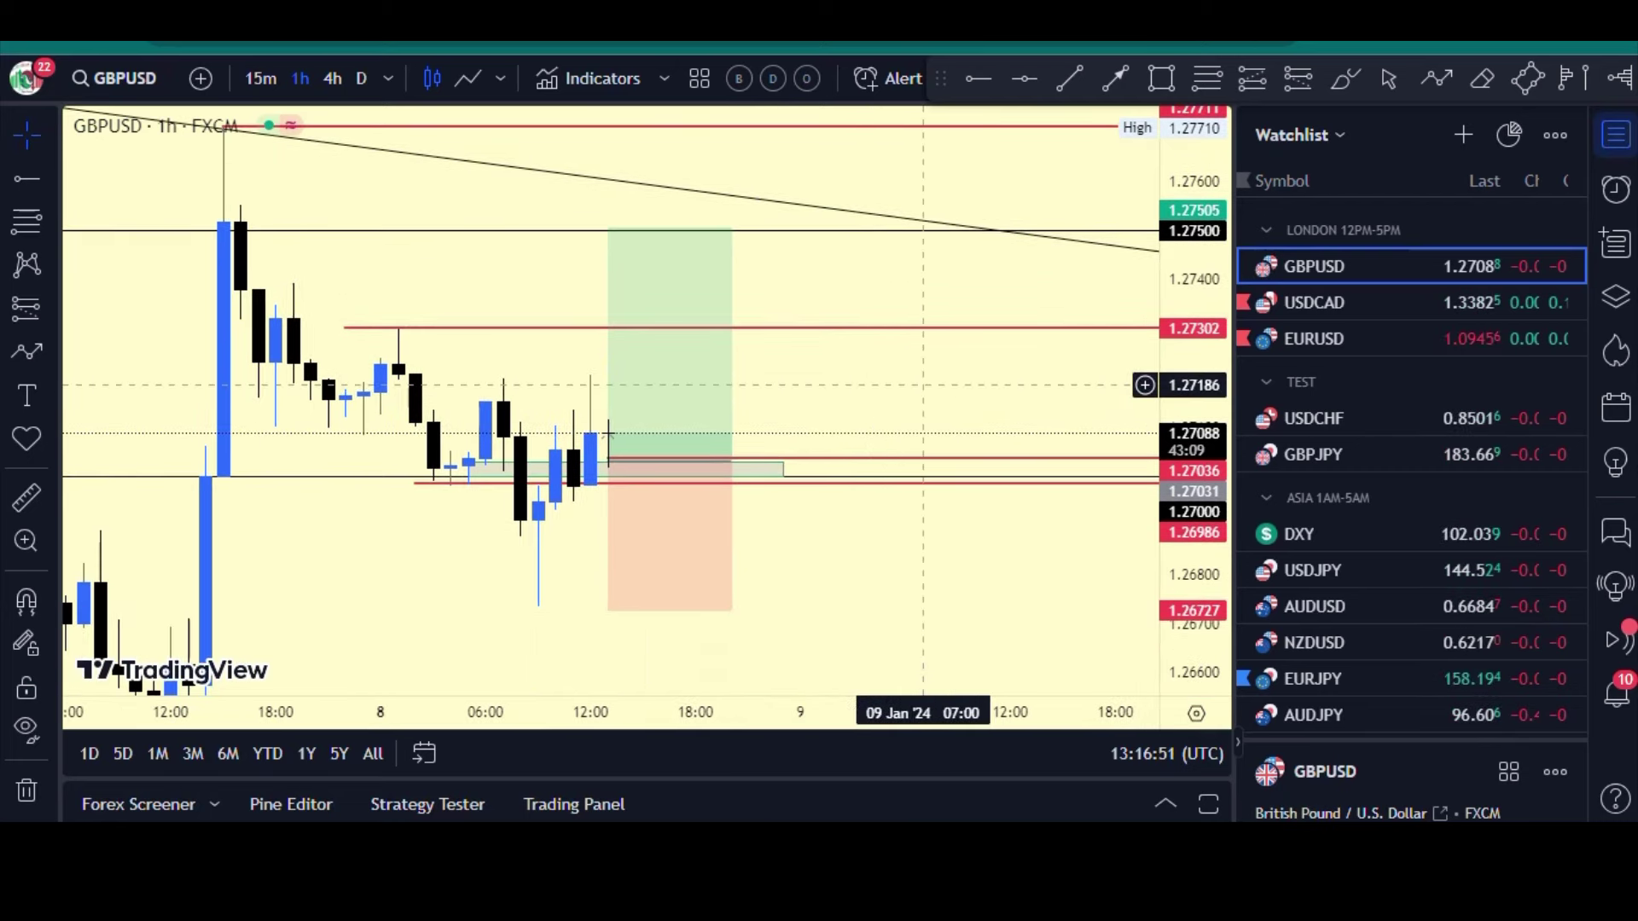
scroll(853, 385, up, 2)
drag(657, 388, 925, 418)
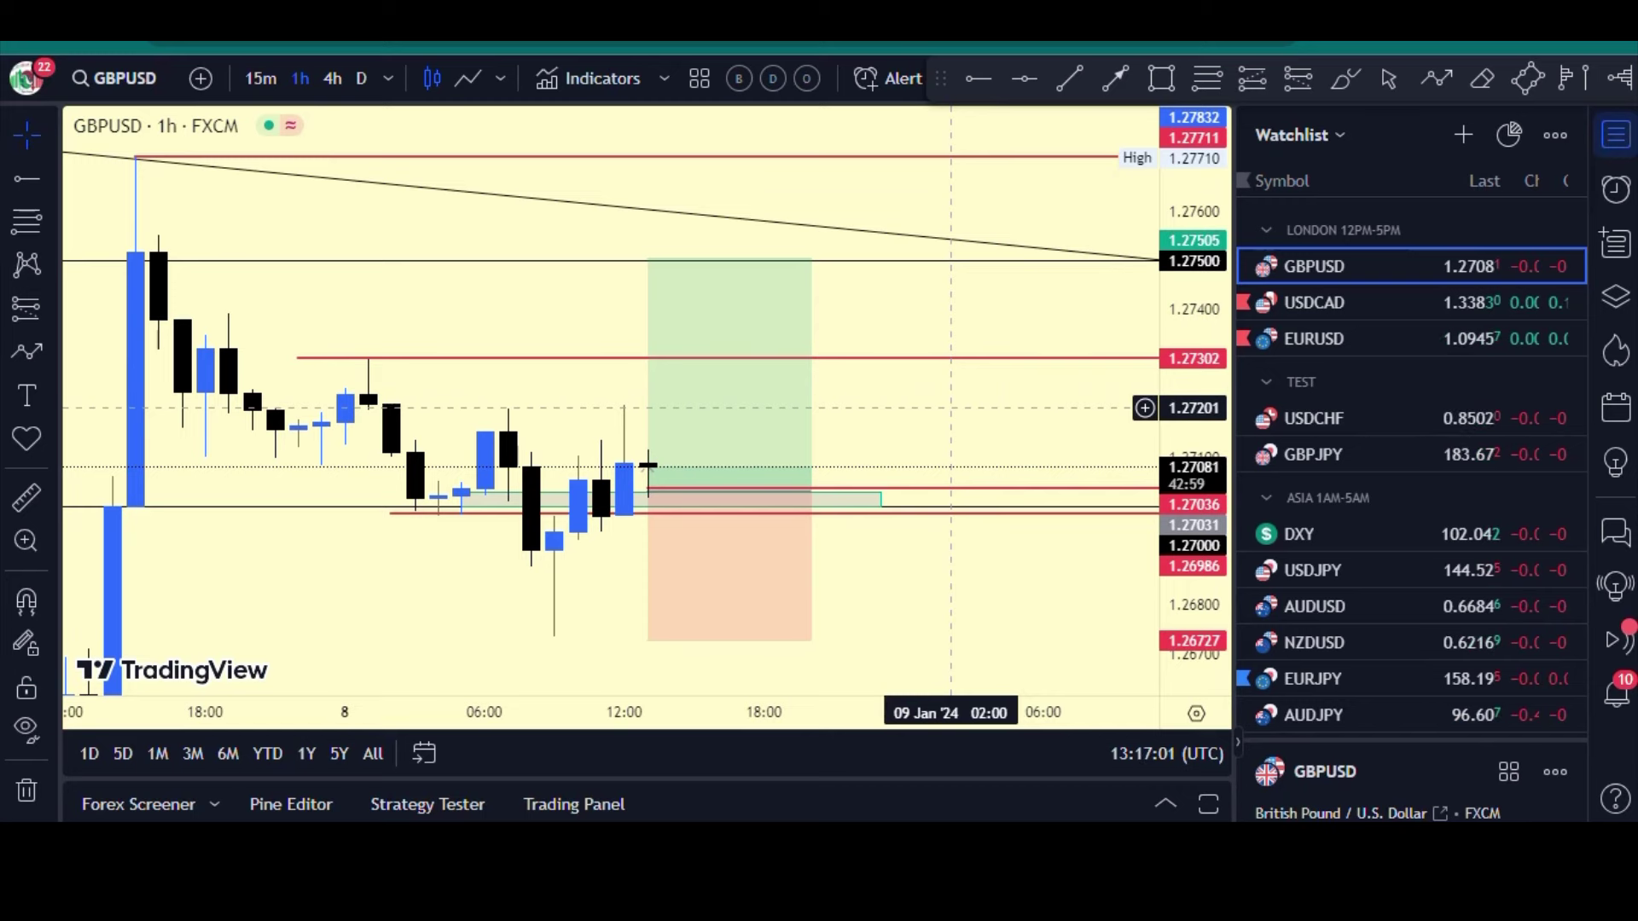
Step: Switch the chart from GBPUSD to USDCAD
click(1331, 302)
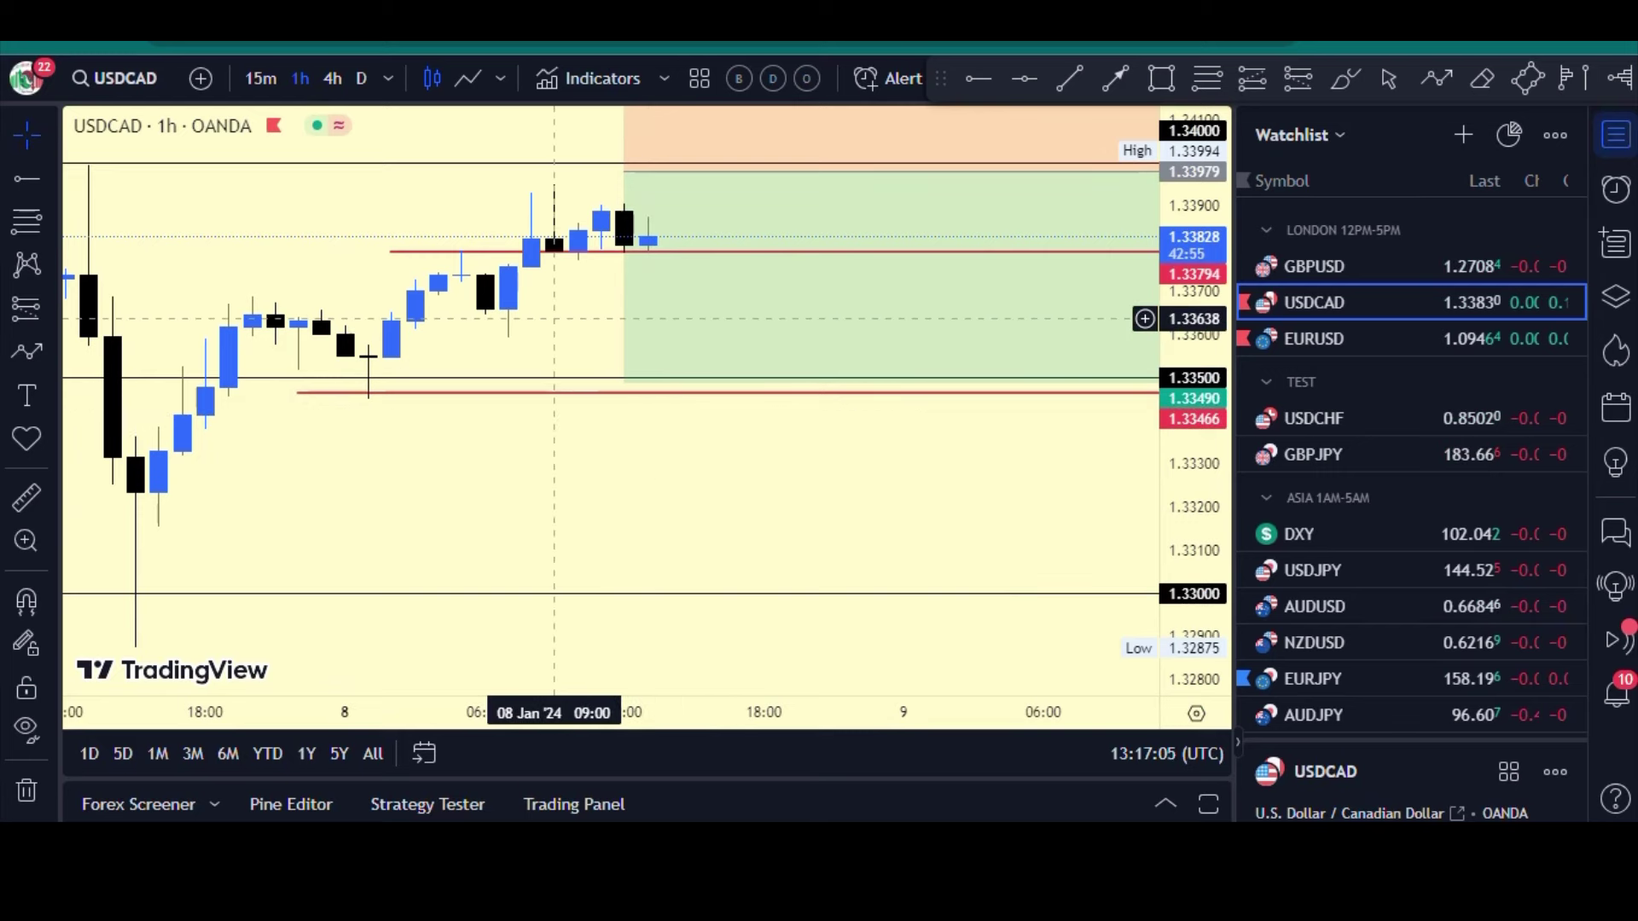
scroll(624, 428, down, 5)
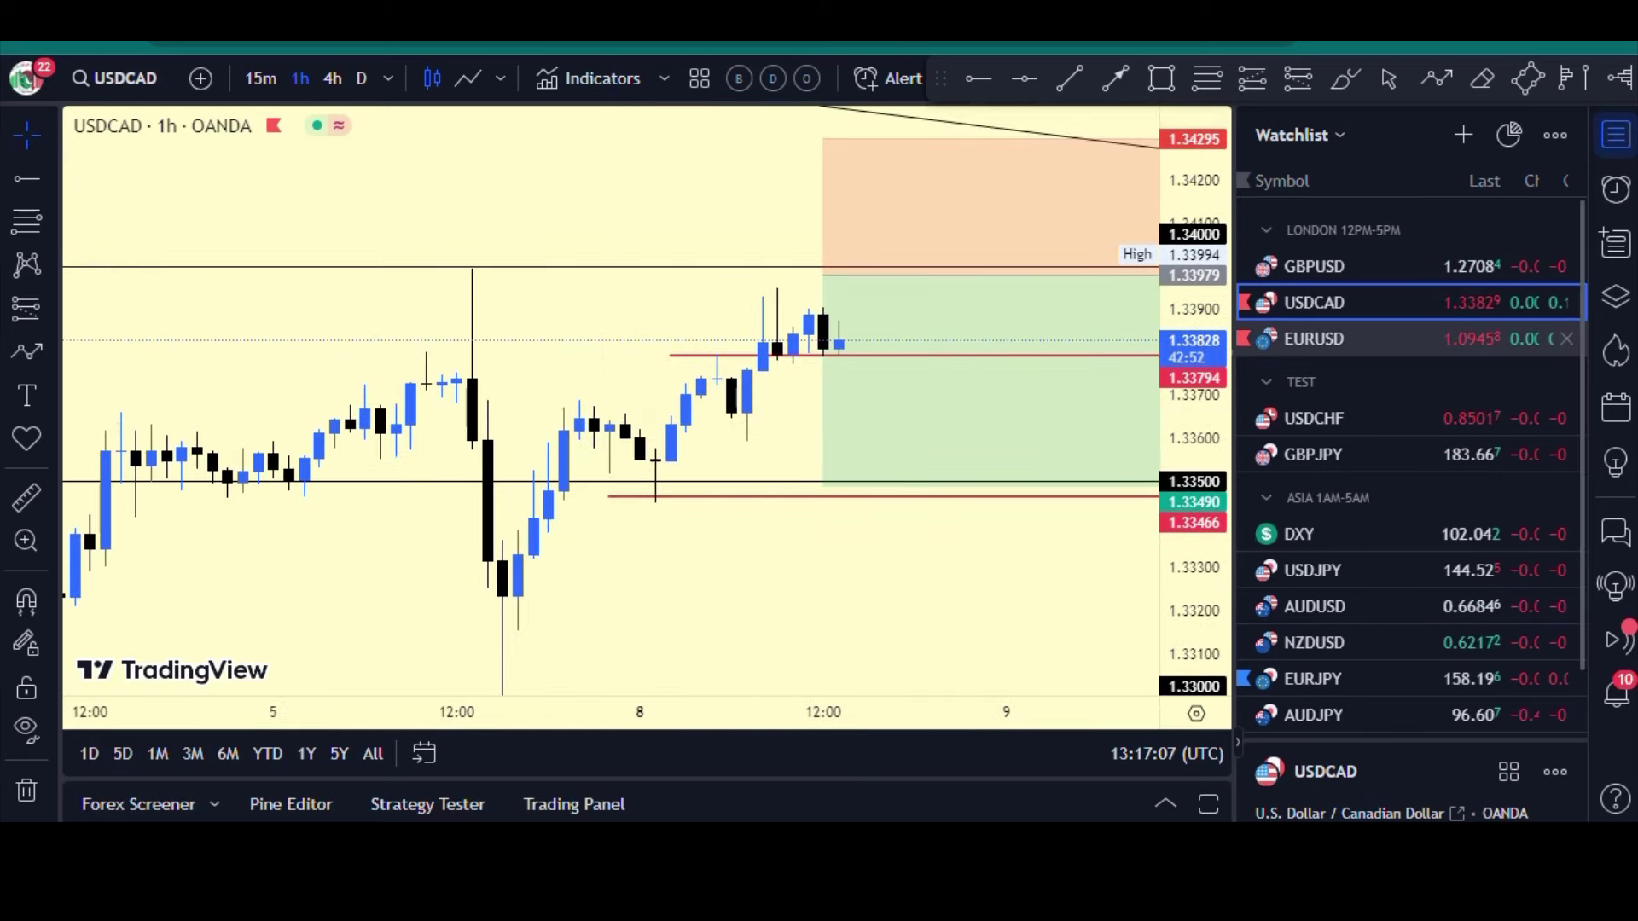
drag(992, 561, 836, 561)
drag(1194, 555, 1195, 548)
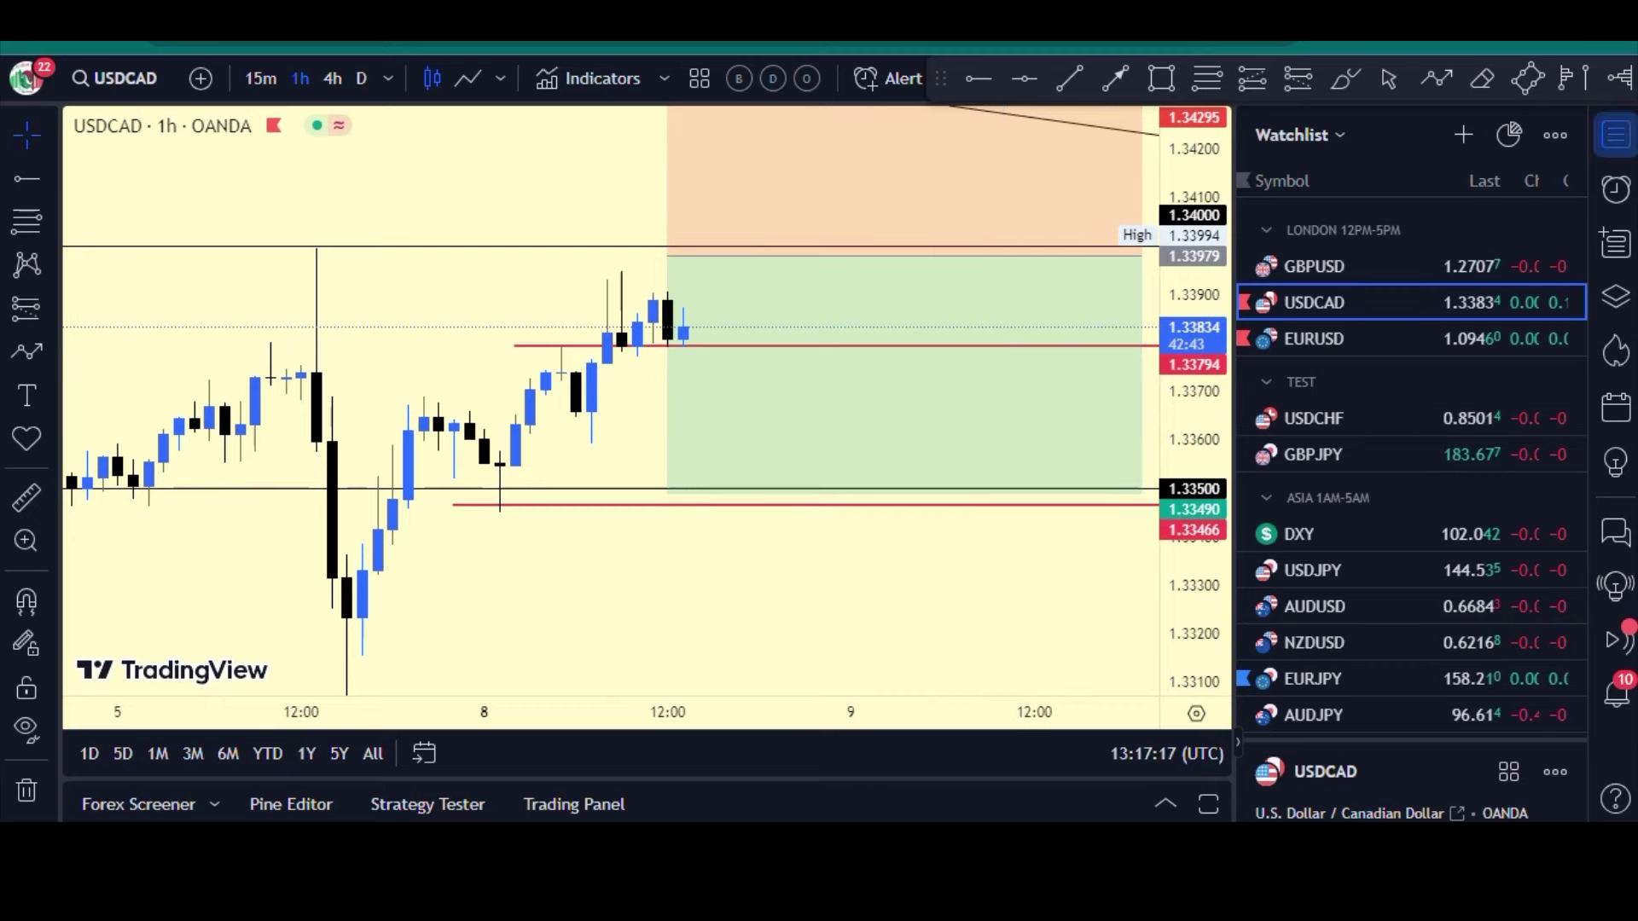
Step: Hide the watchlist to widen the USDCAD chart and close the advertisement covering it
click(1615, 134)
scroll(938, 426, down, 2)
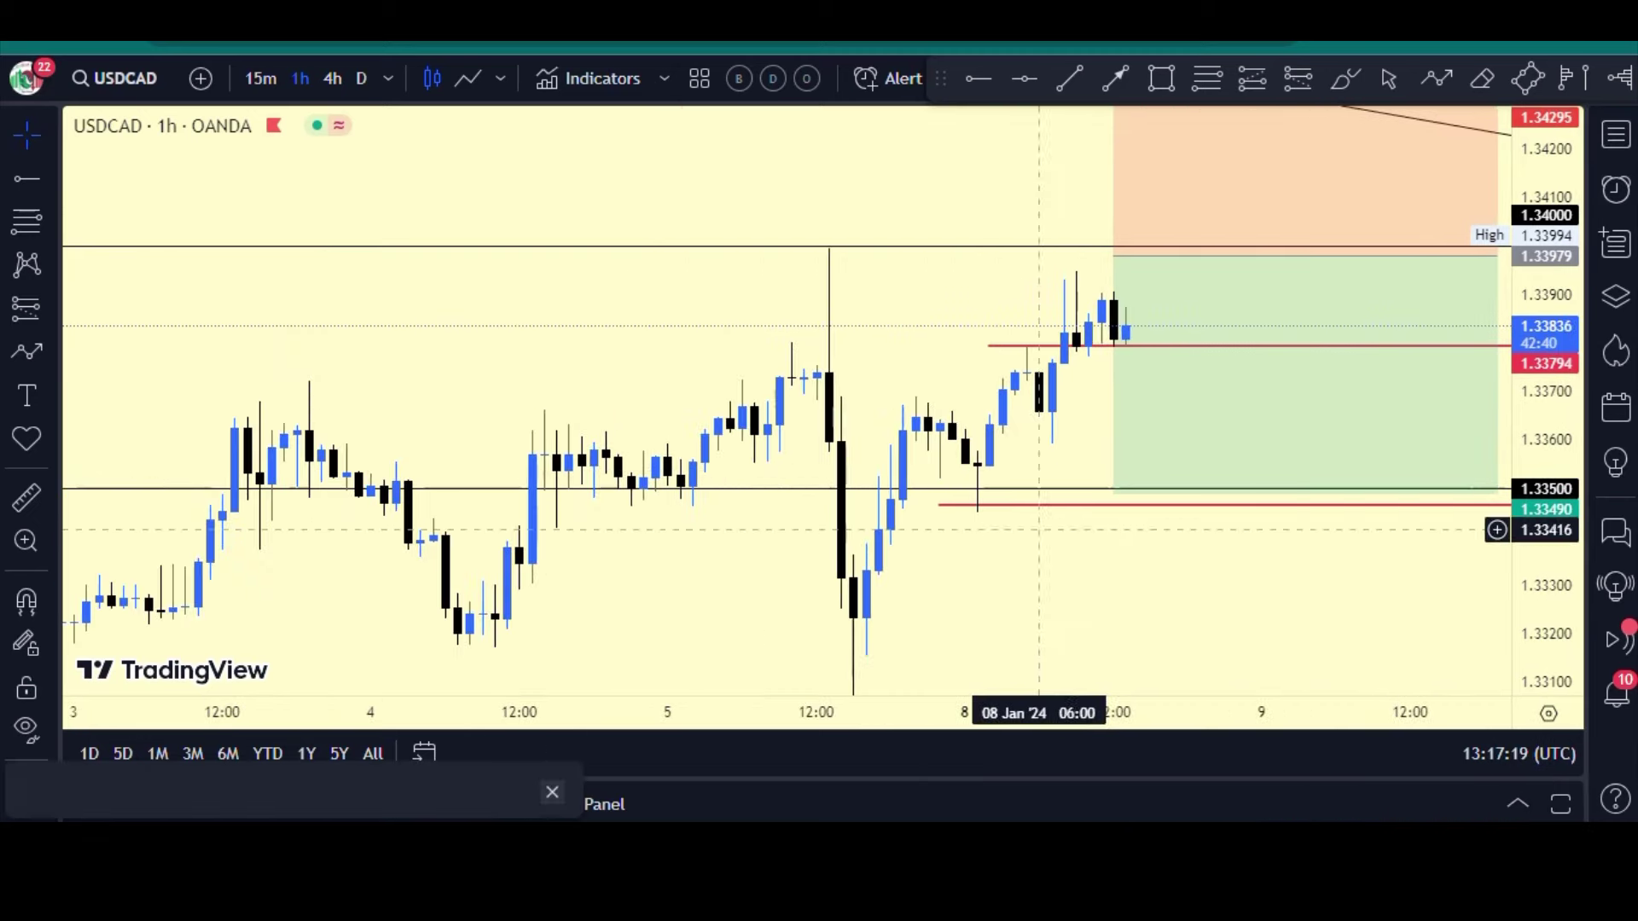
drag(1040, 529, 779, 567)
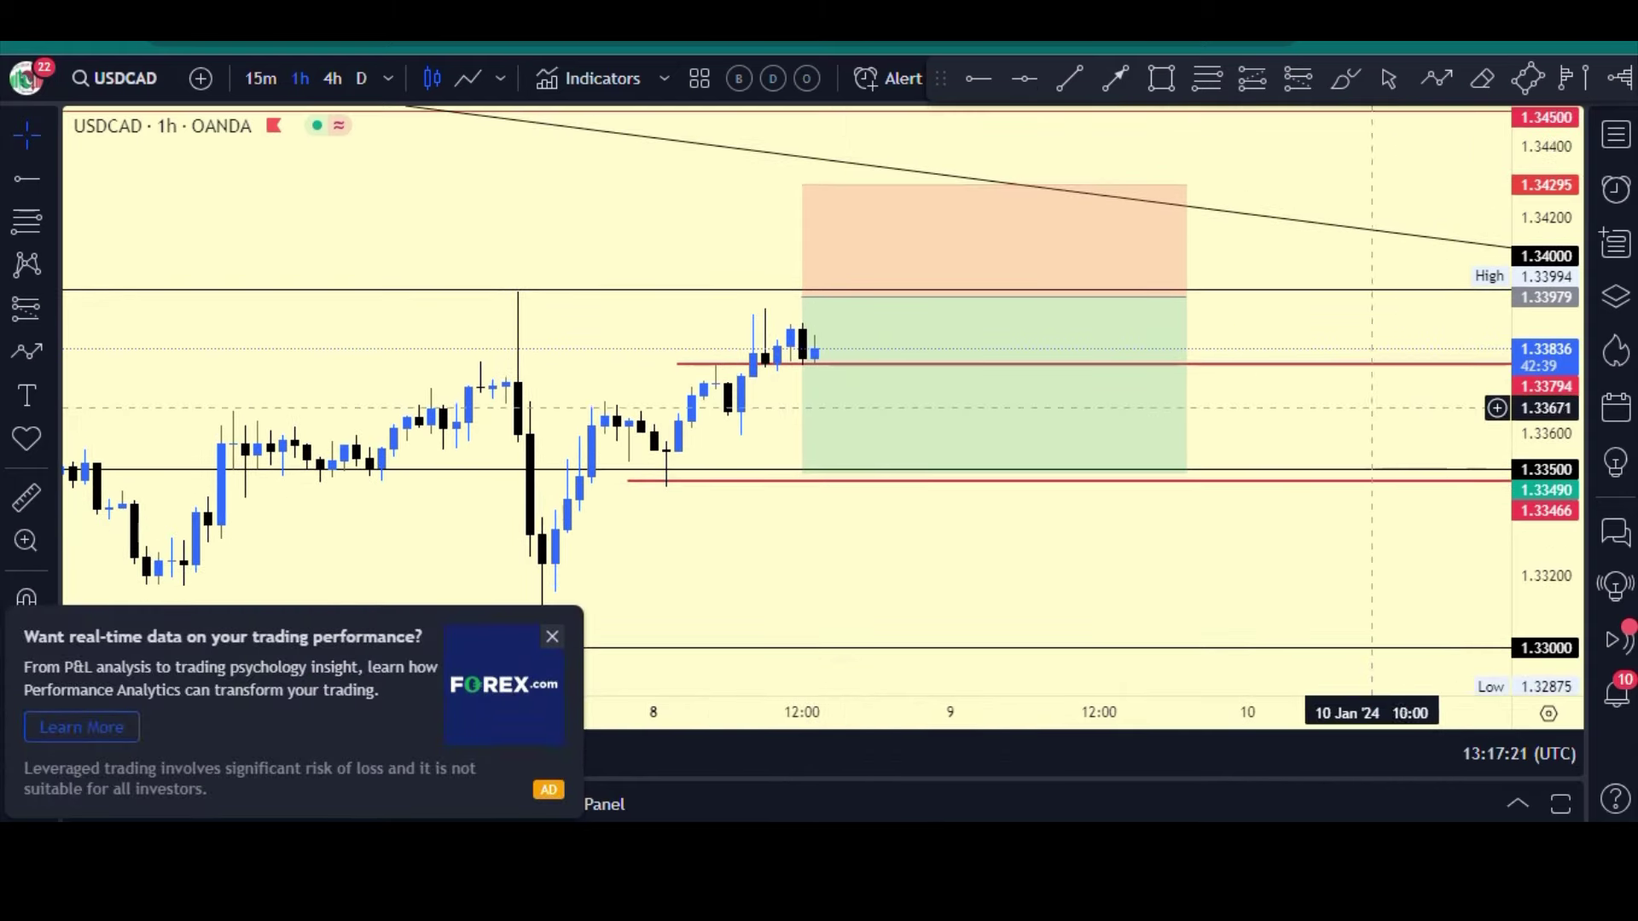
scroll(1365, 413, down, 3)
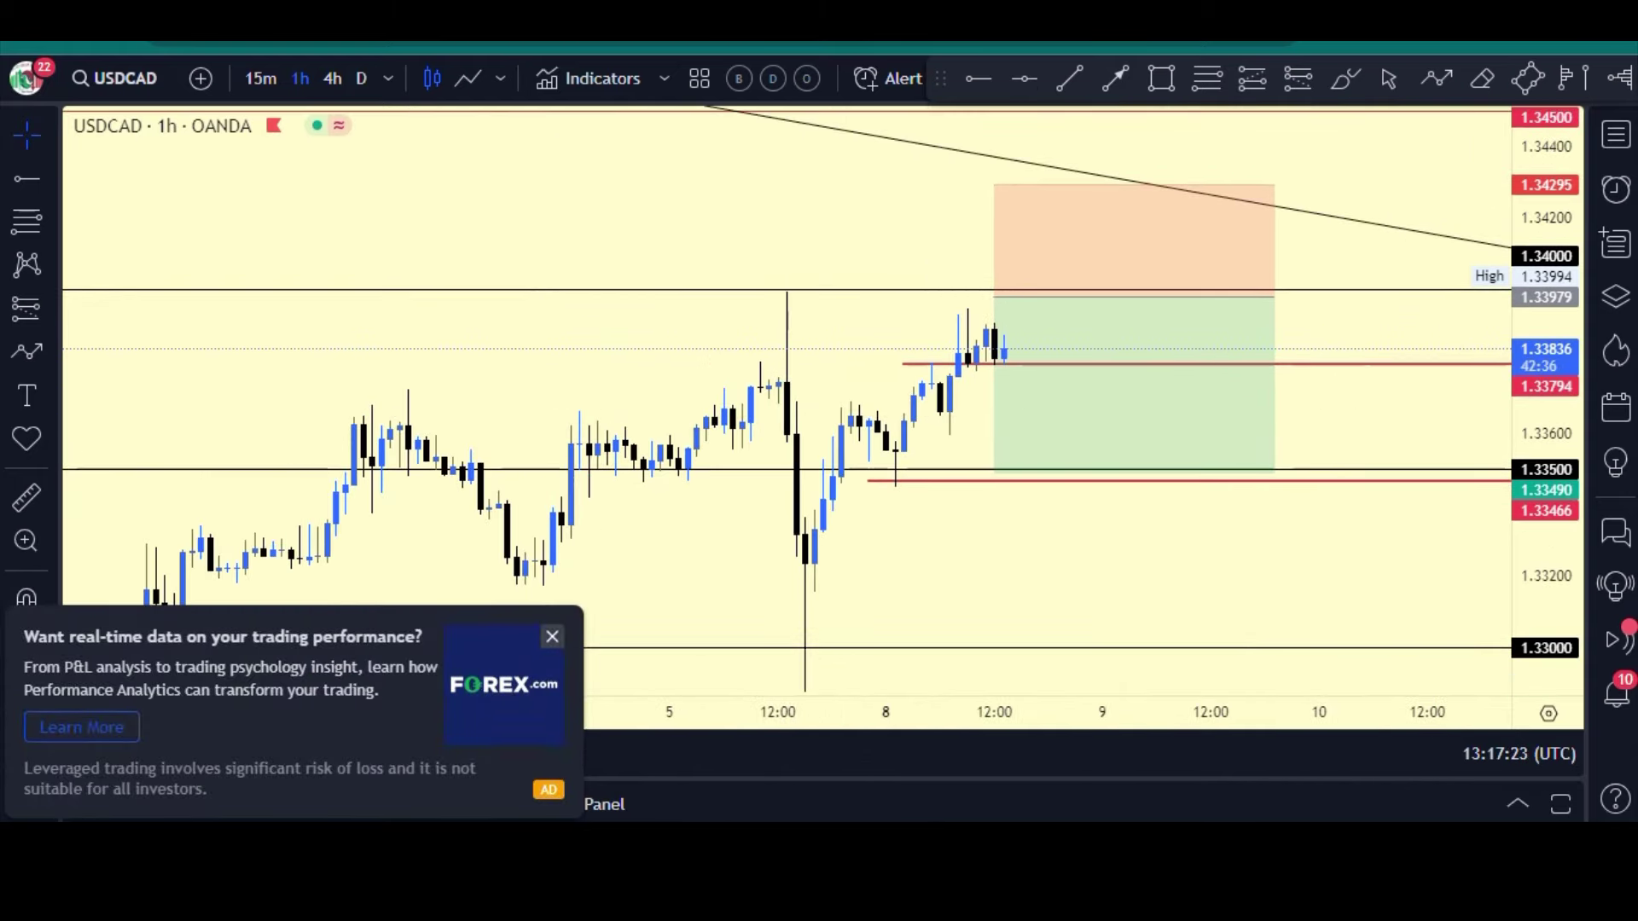
click(552, 636)
Step: Draw a projected path from the latest USDCAD candle up to about 1.3399 and down to about 1.3349 near the short target
drag(1005, 622, 768, 597)
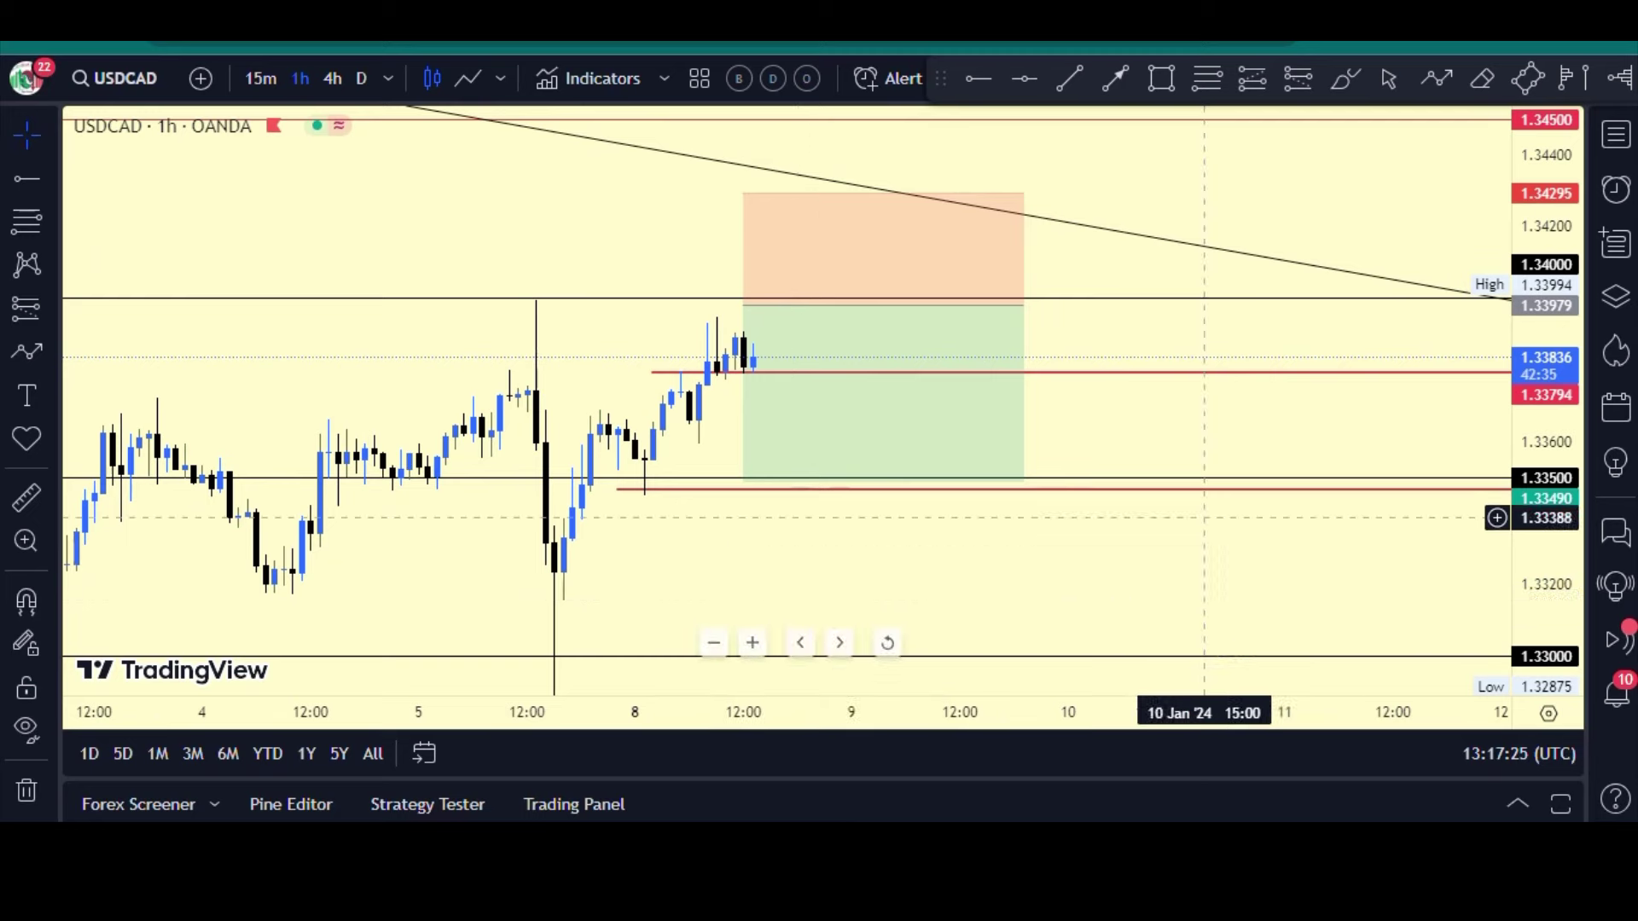
drag(1546, 487, 1546, 431)
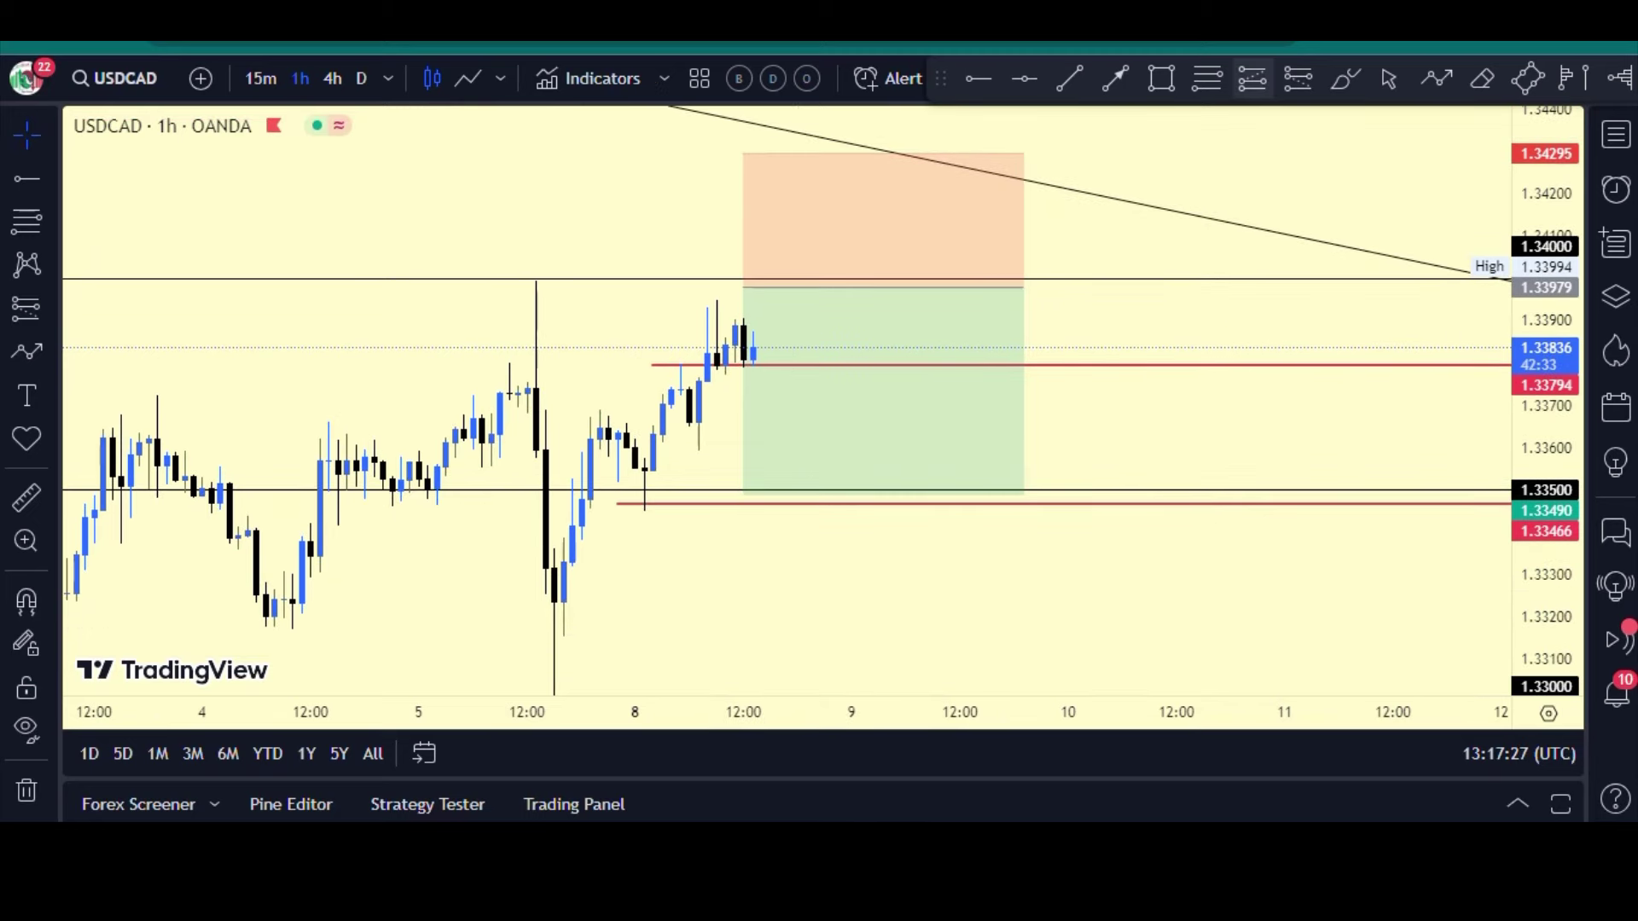
click(1437, 78)
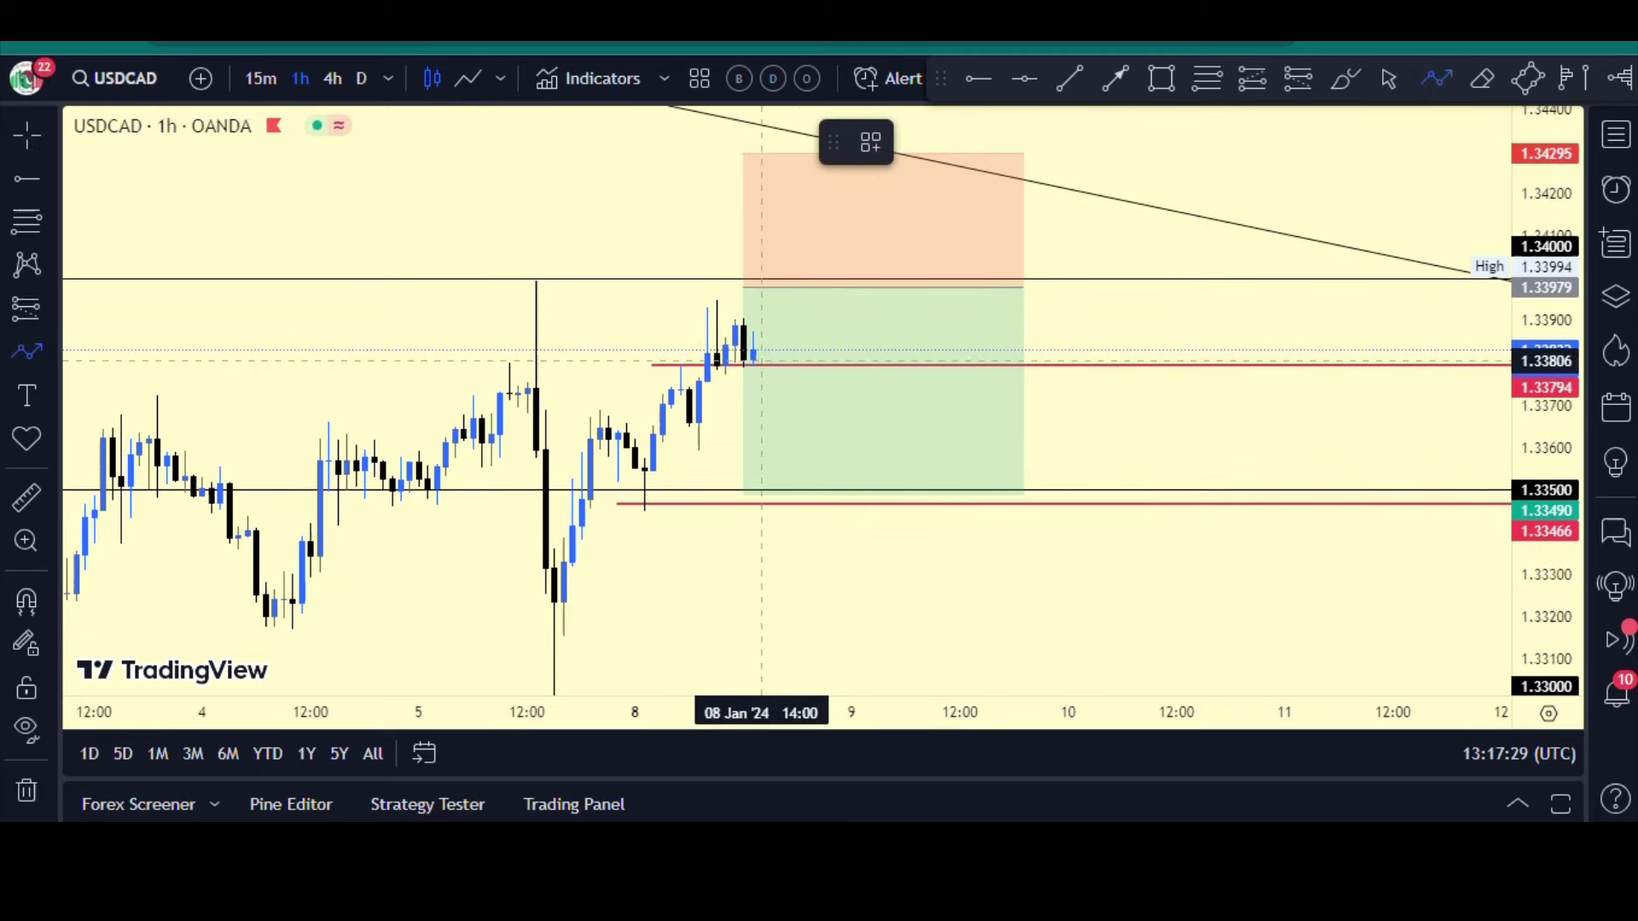
click(762, 363)
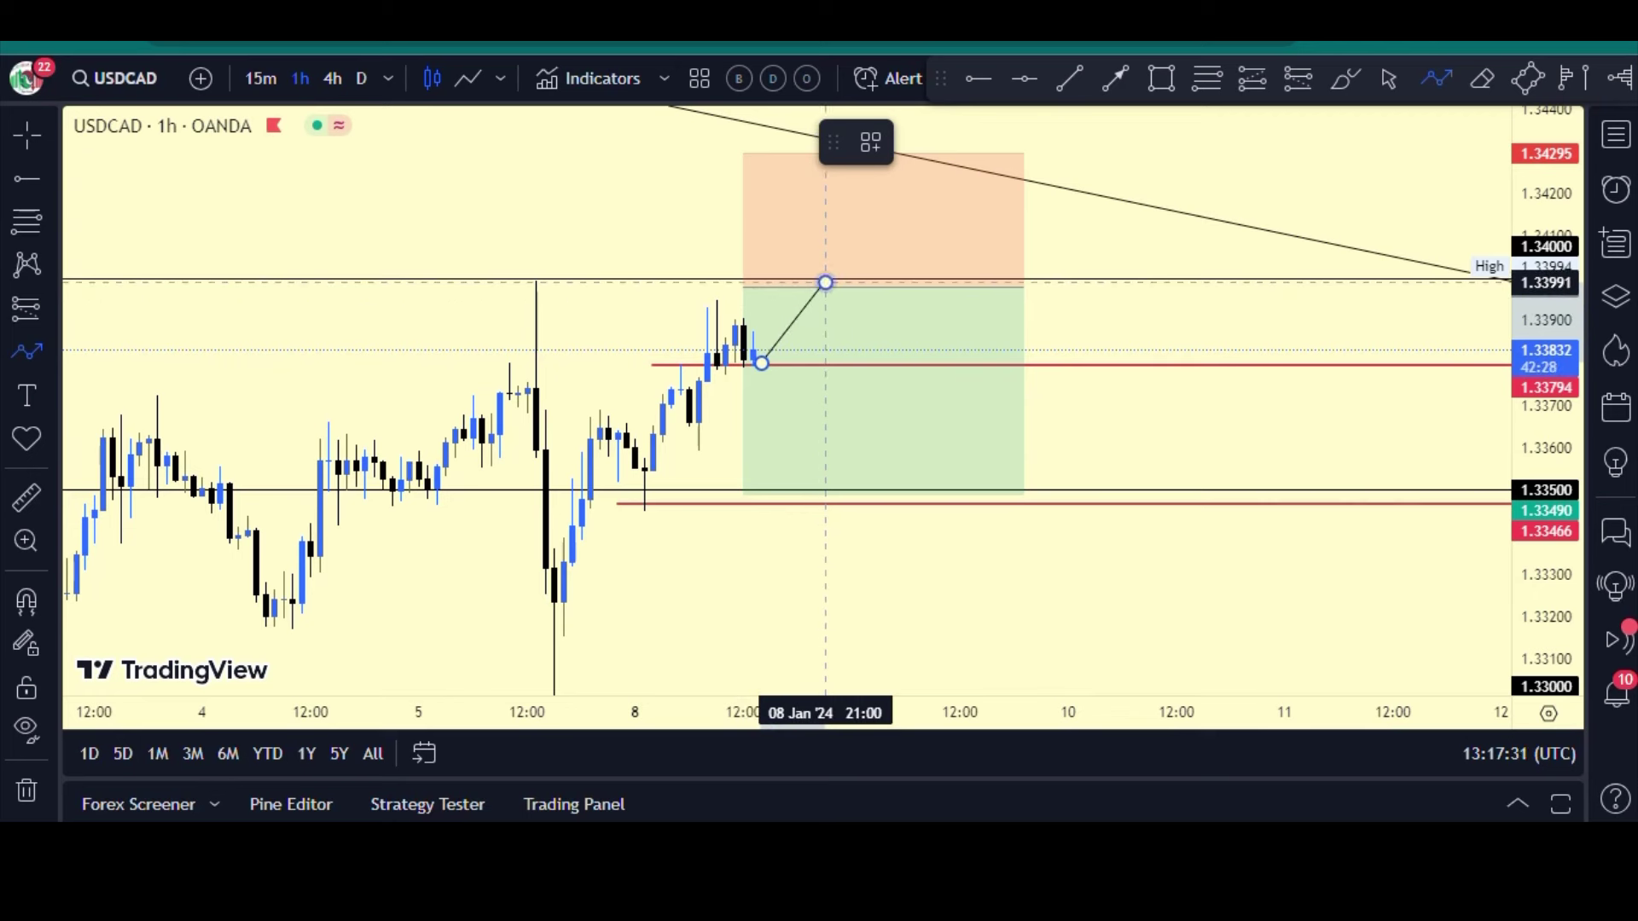
click(825, 282)
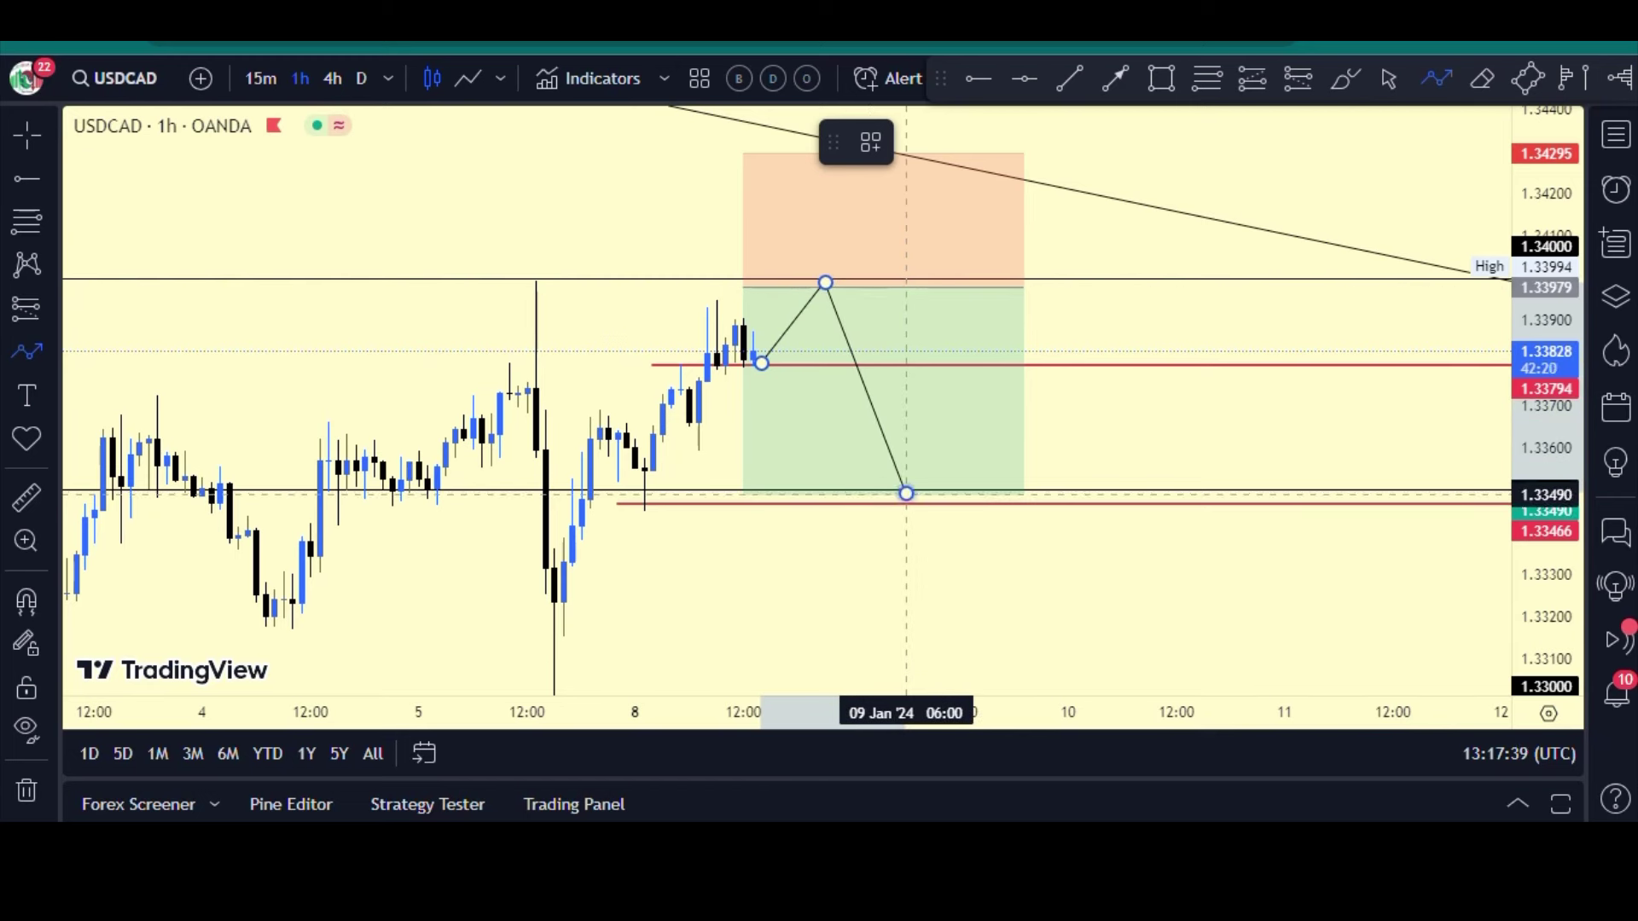
click(907, 494)
click(906, 491)
click(1159, 440)
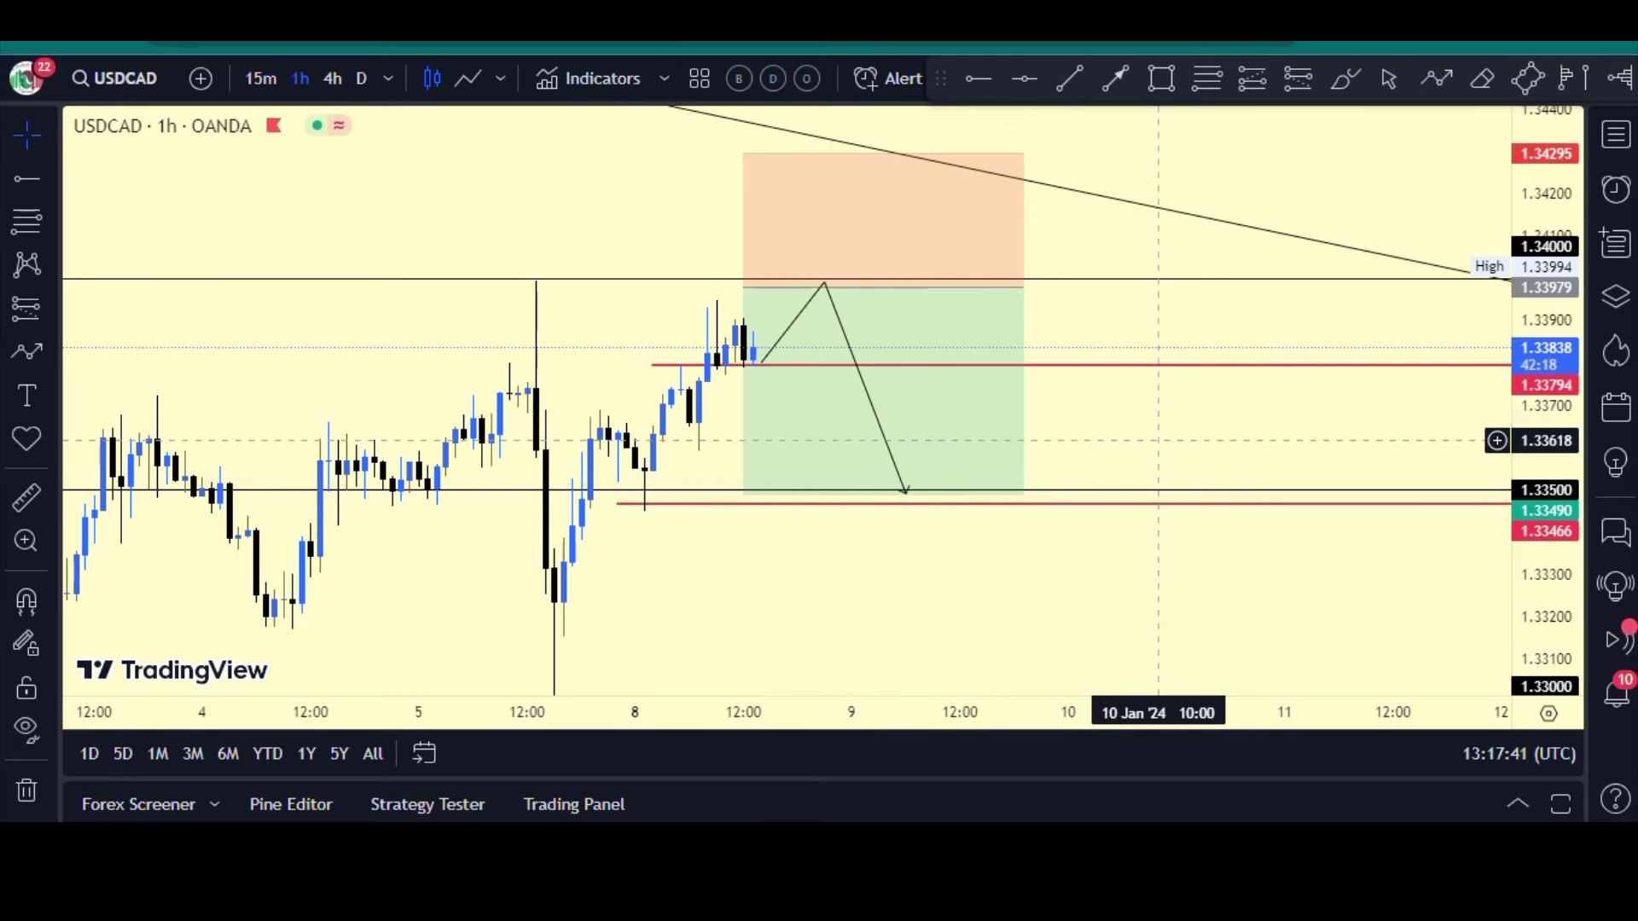
scroll(1168, 421, down, 2)
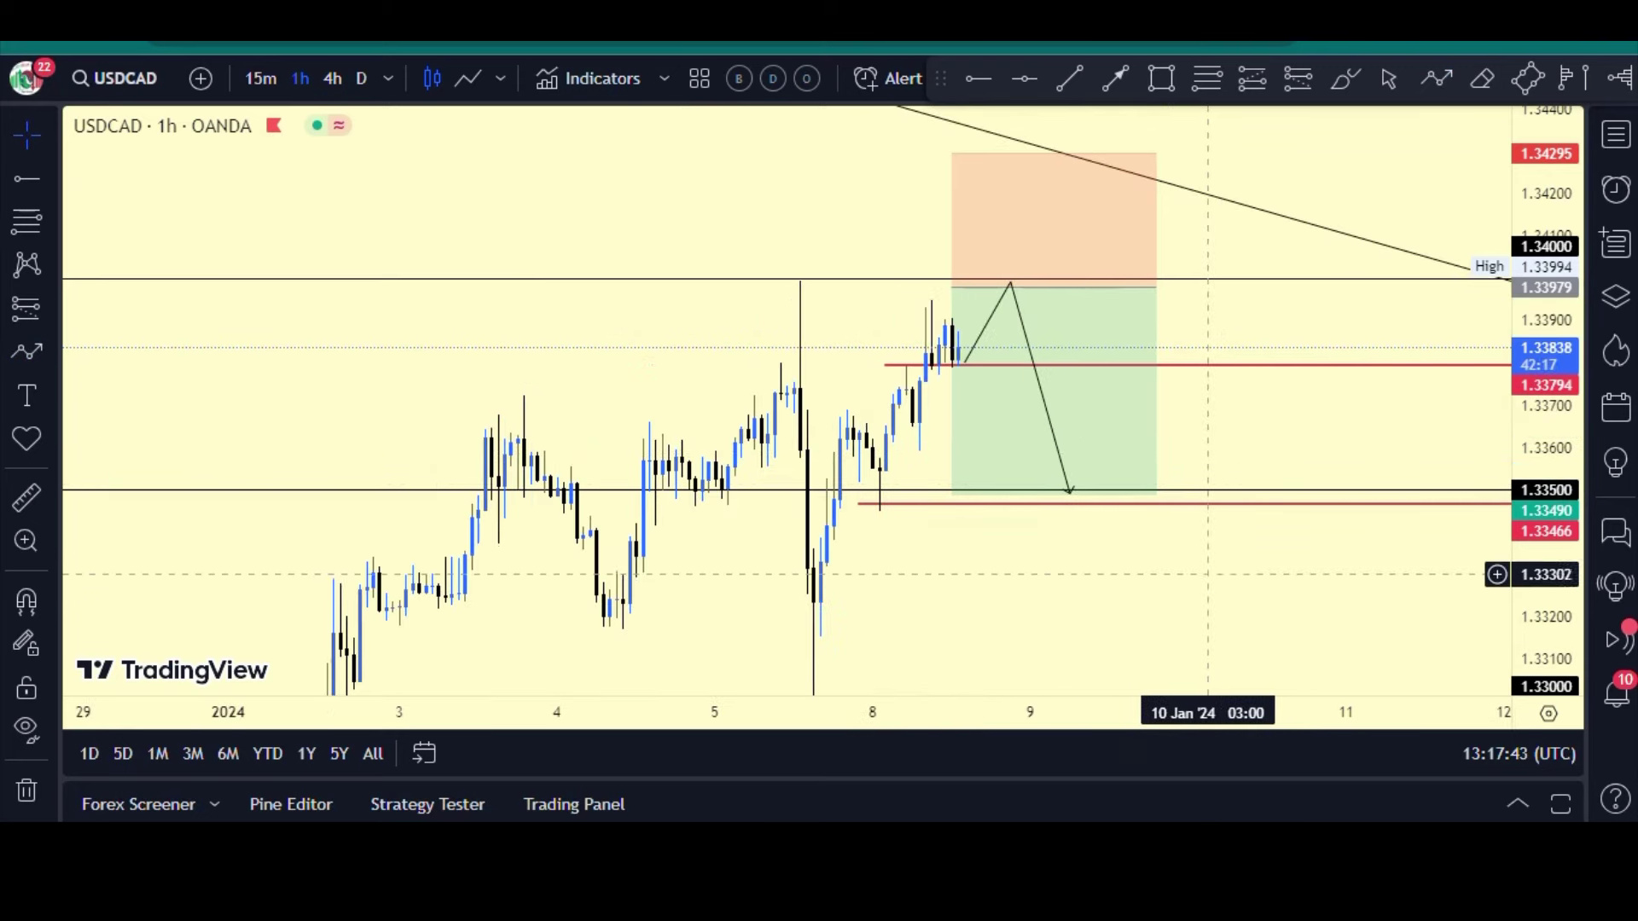
scroll(1207, 553, up, 1)
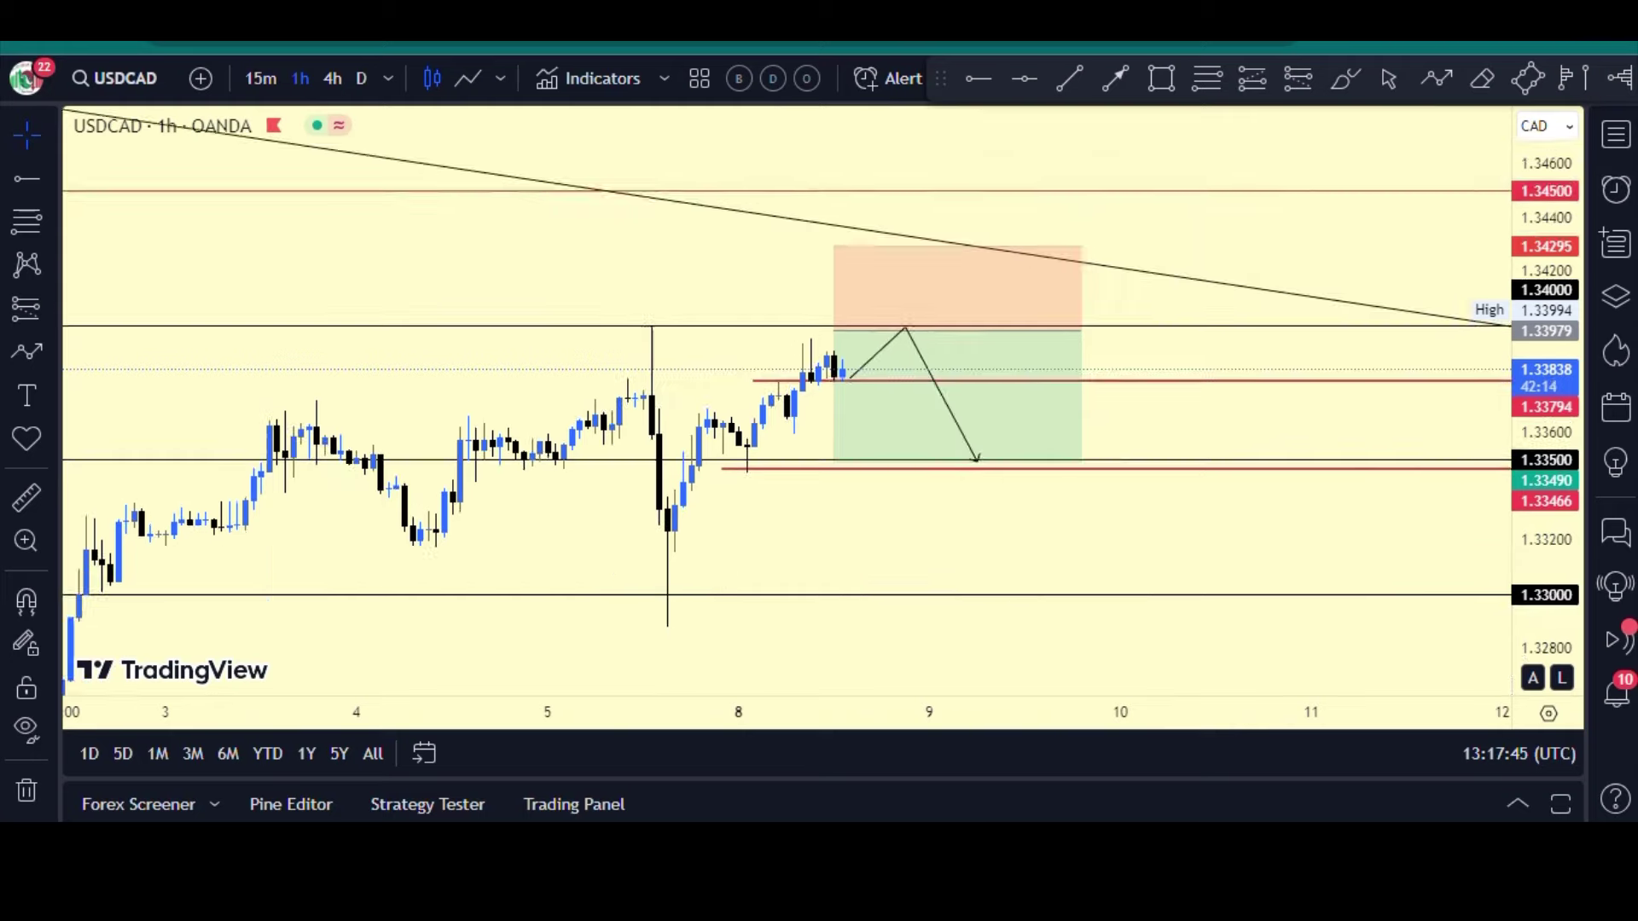
drag(1546, 570, 1544, 483)
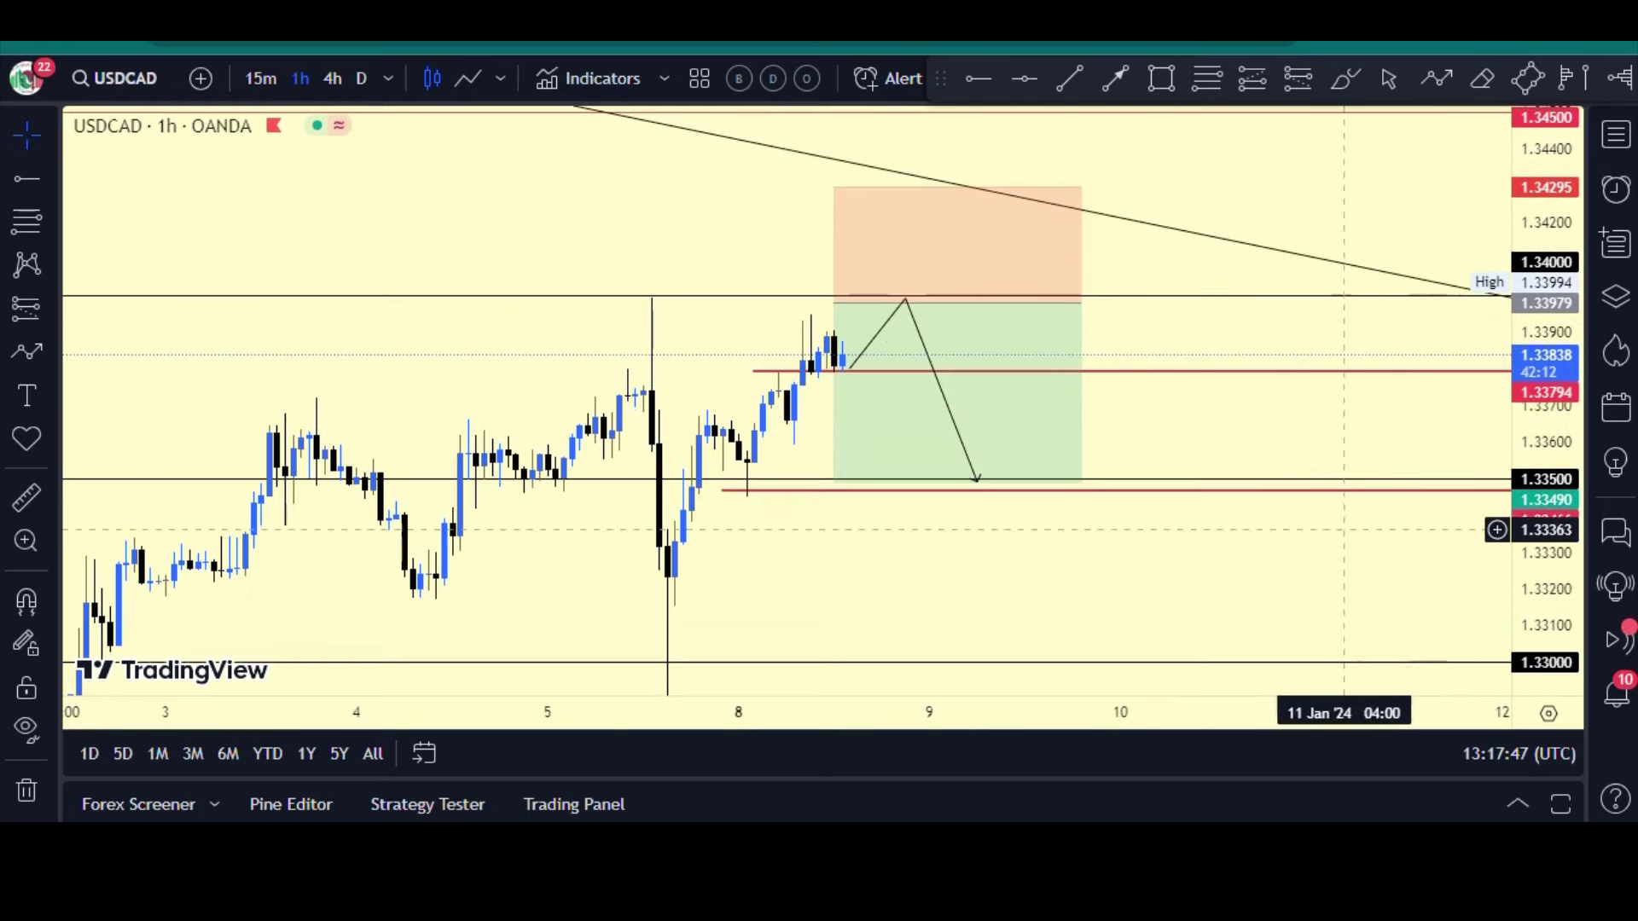
Step: Switch the USDCAD chart to the 4-hour timeframe and examine the price structure beneath the descending trendline
drag(1136, 570, 1145, 514)
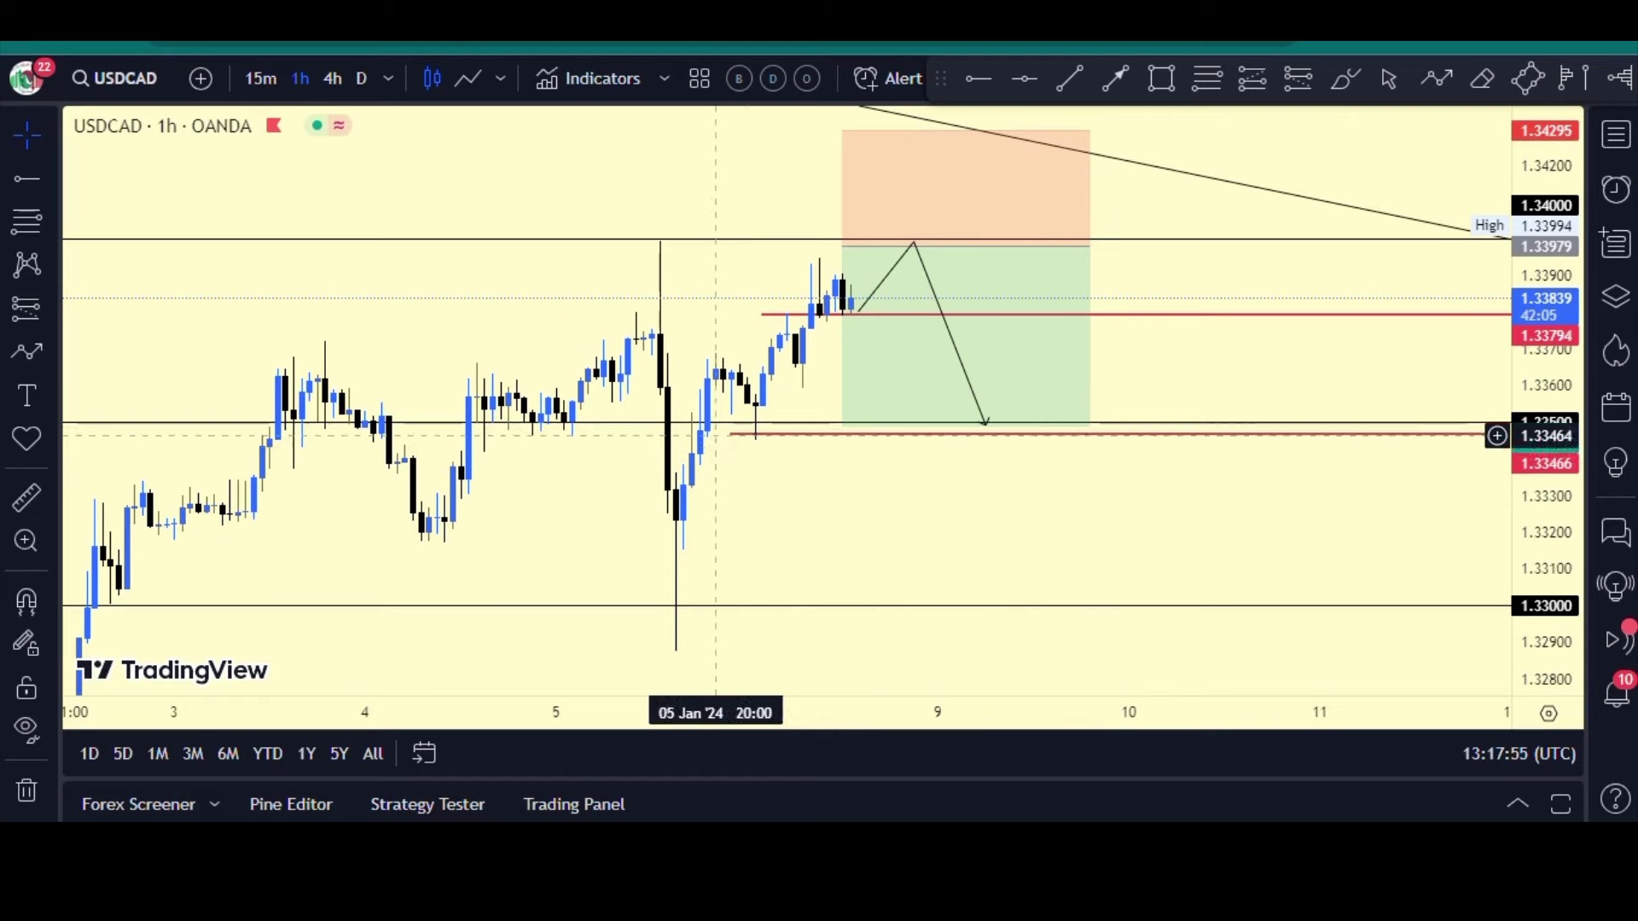
click(332, 77)
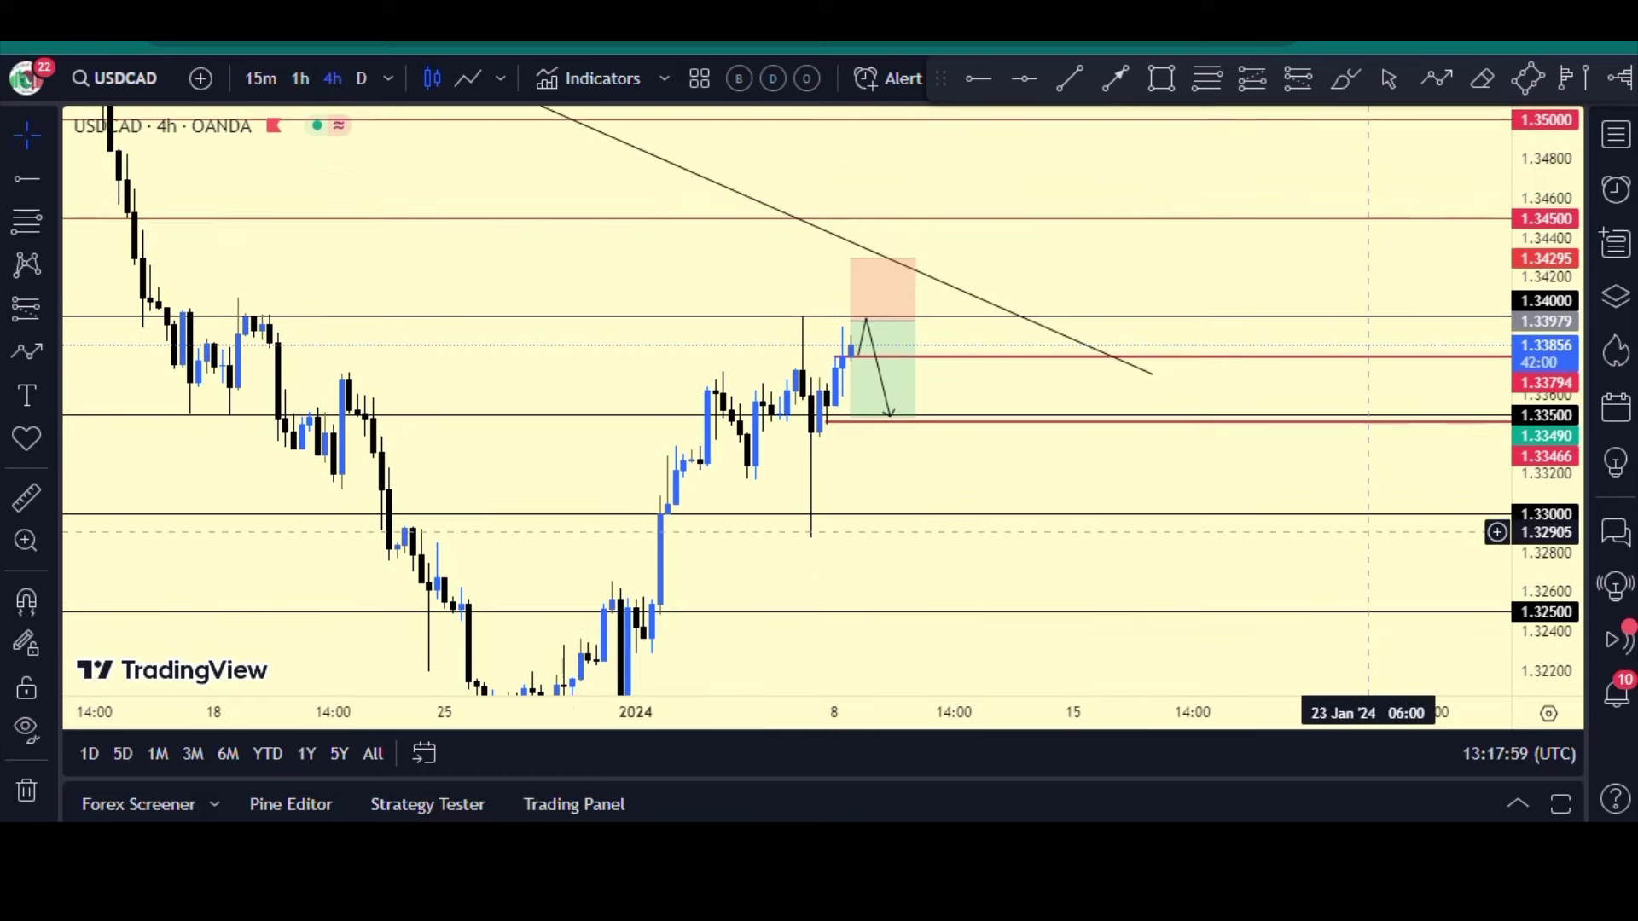
drag(978, 482, 922, 403)
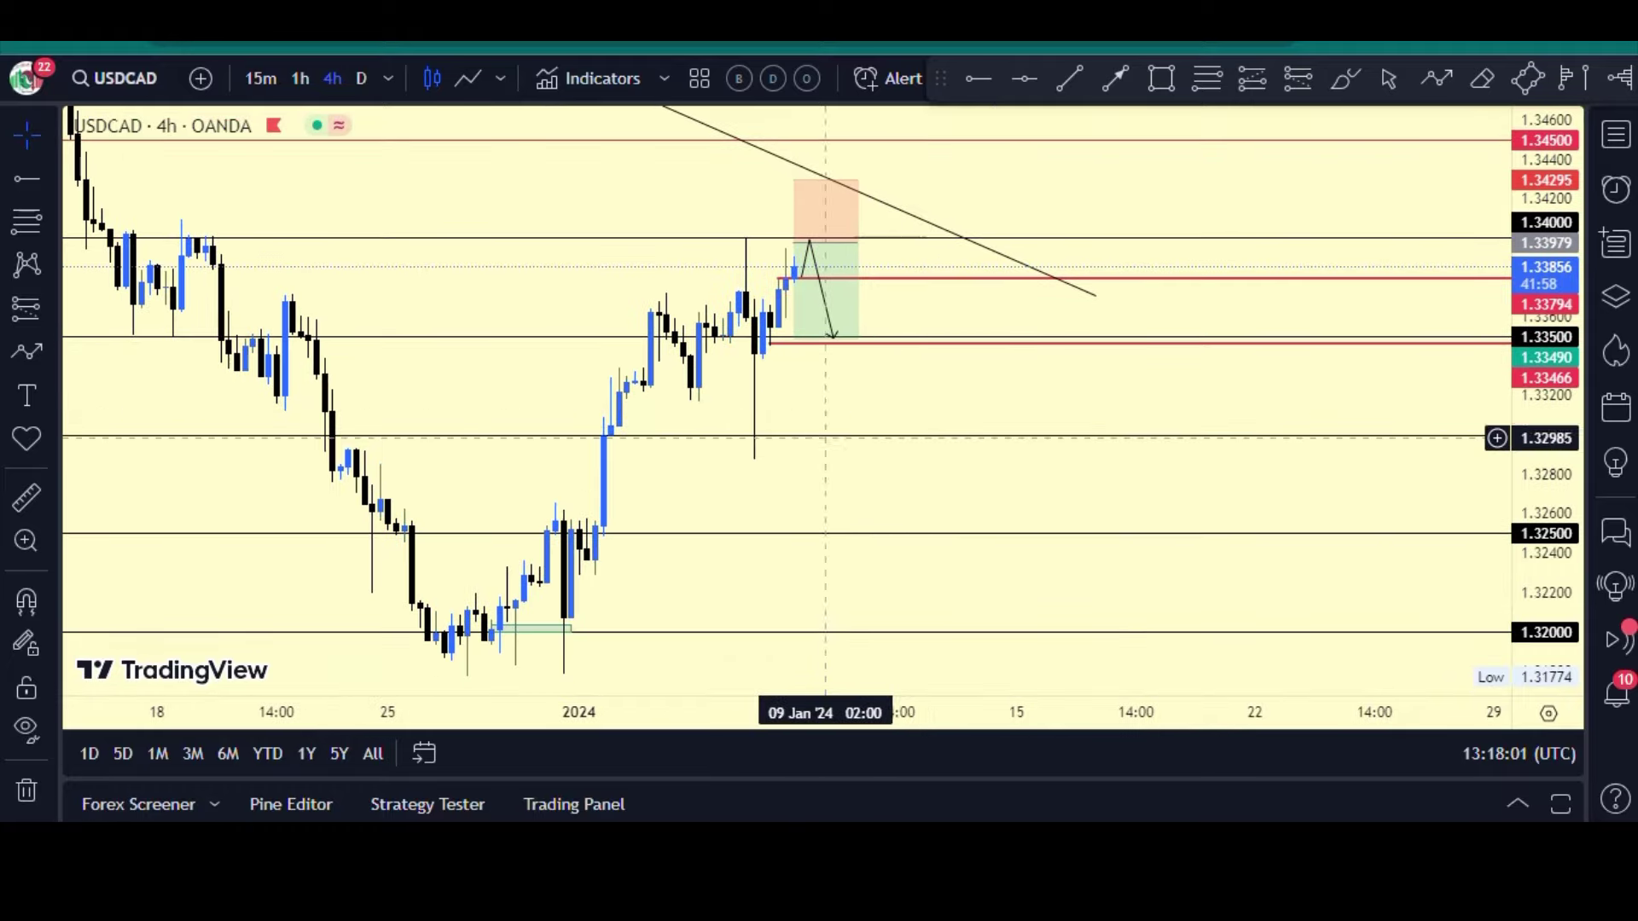
drag(1541, 211, 1541, 404)
scroll(1334, 376, down, 3)
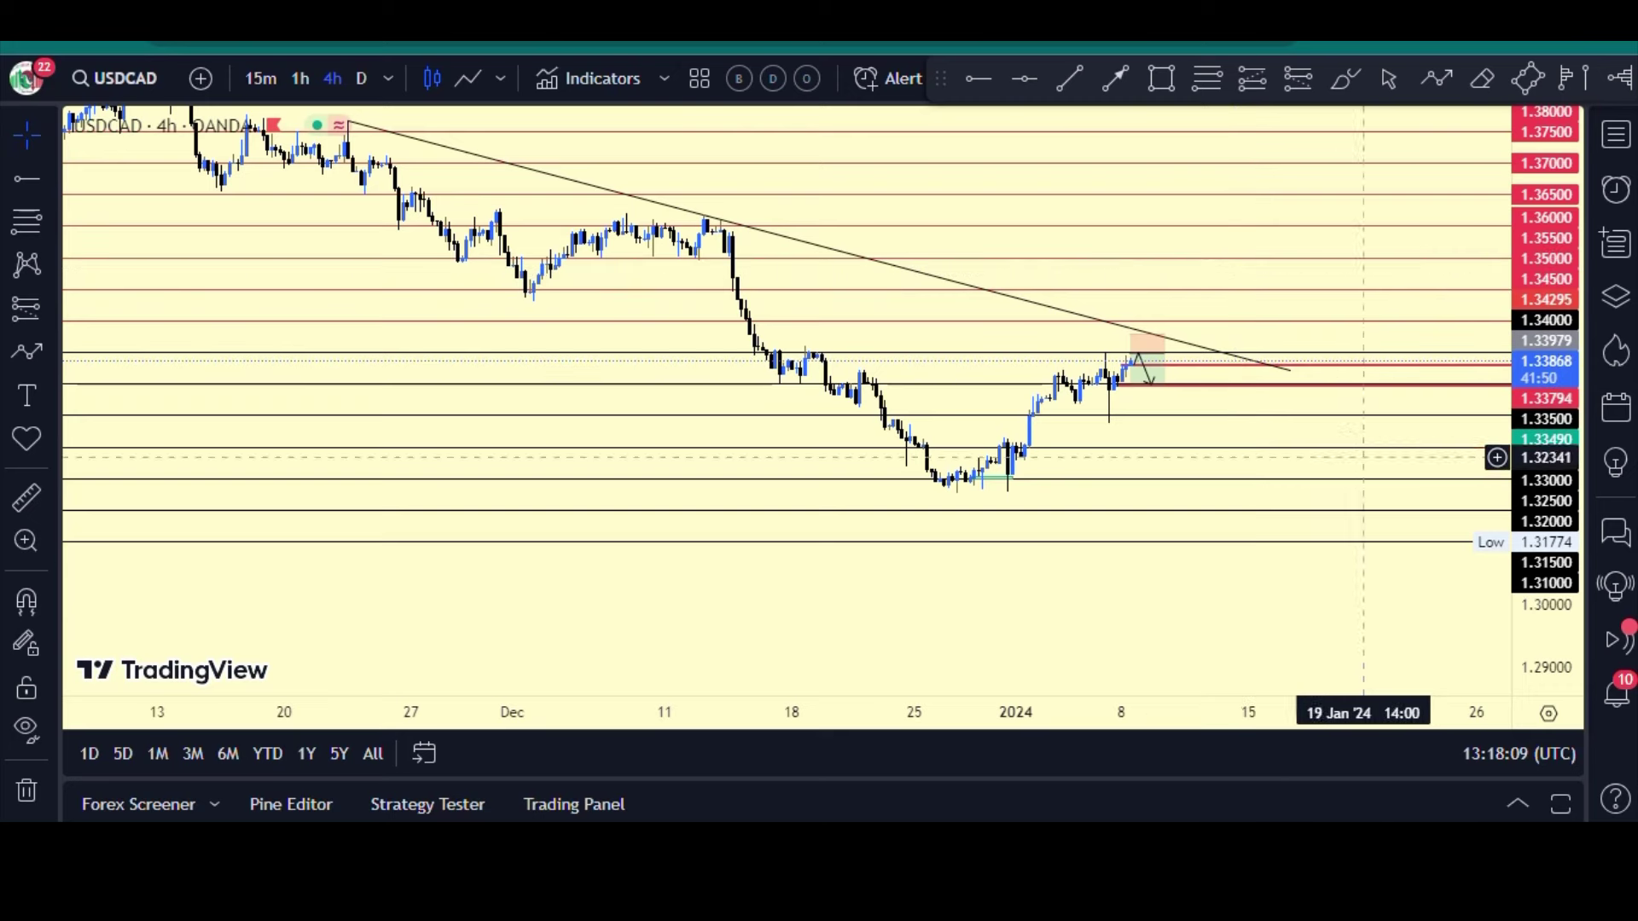
drag(1546, 512, 1546, 290)
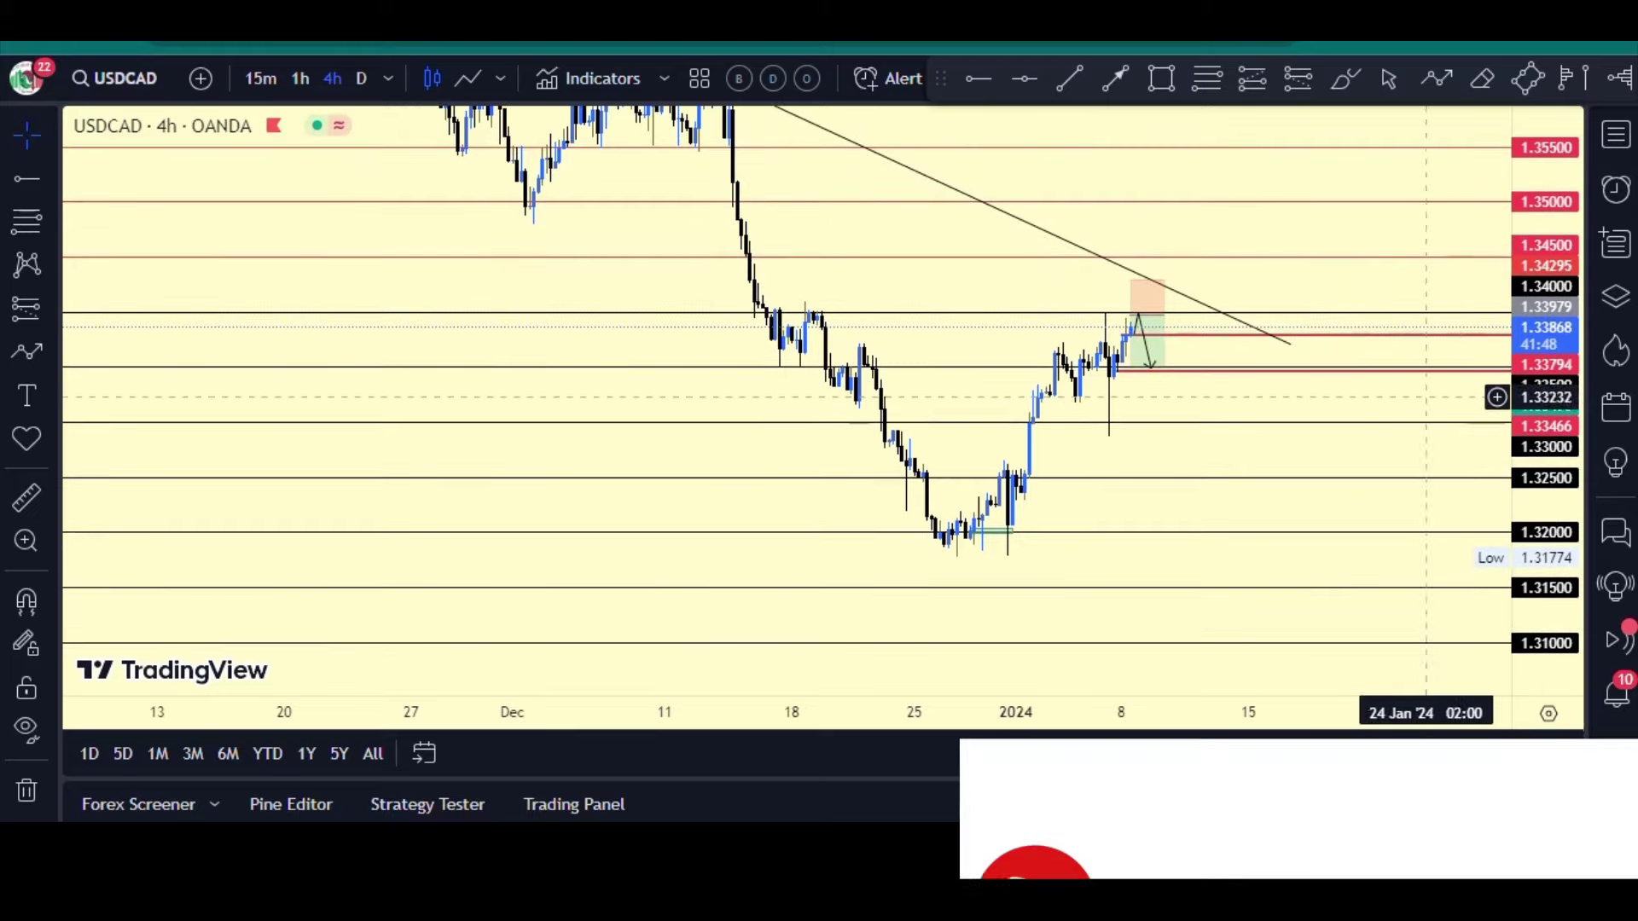
scroll(828, 374, up, 3)
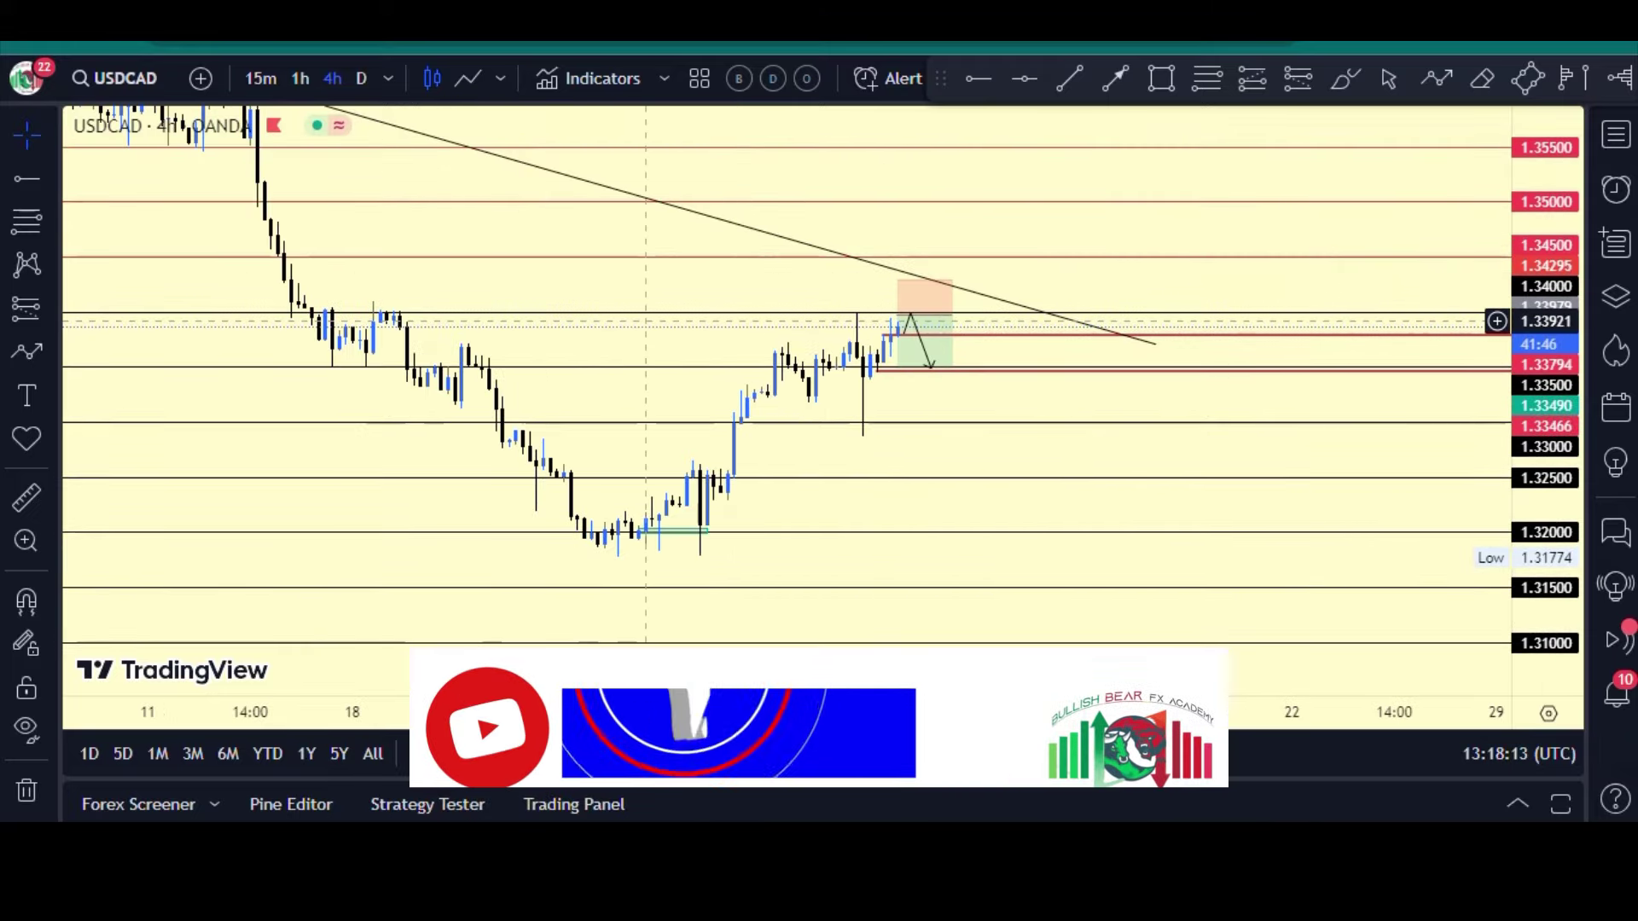
scroll(697, 401, up, 3)
drag(698, 402, 1049, 400)
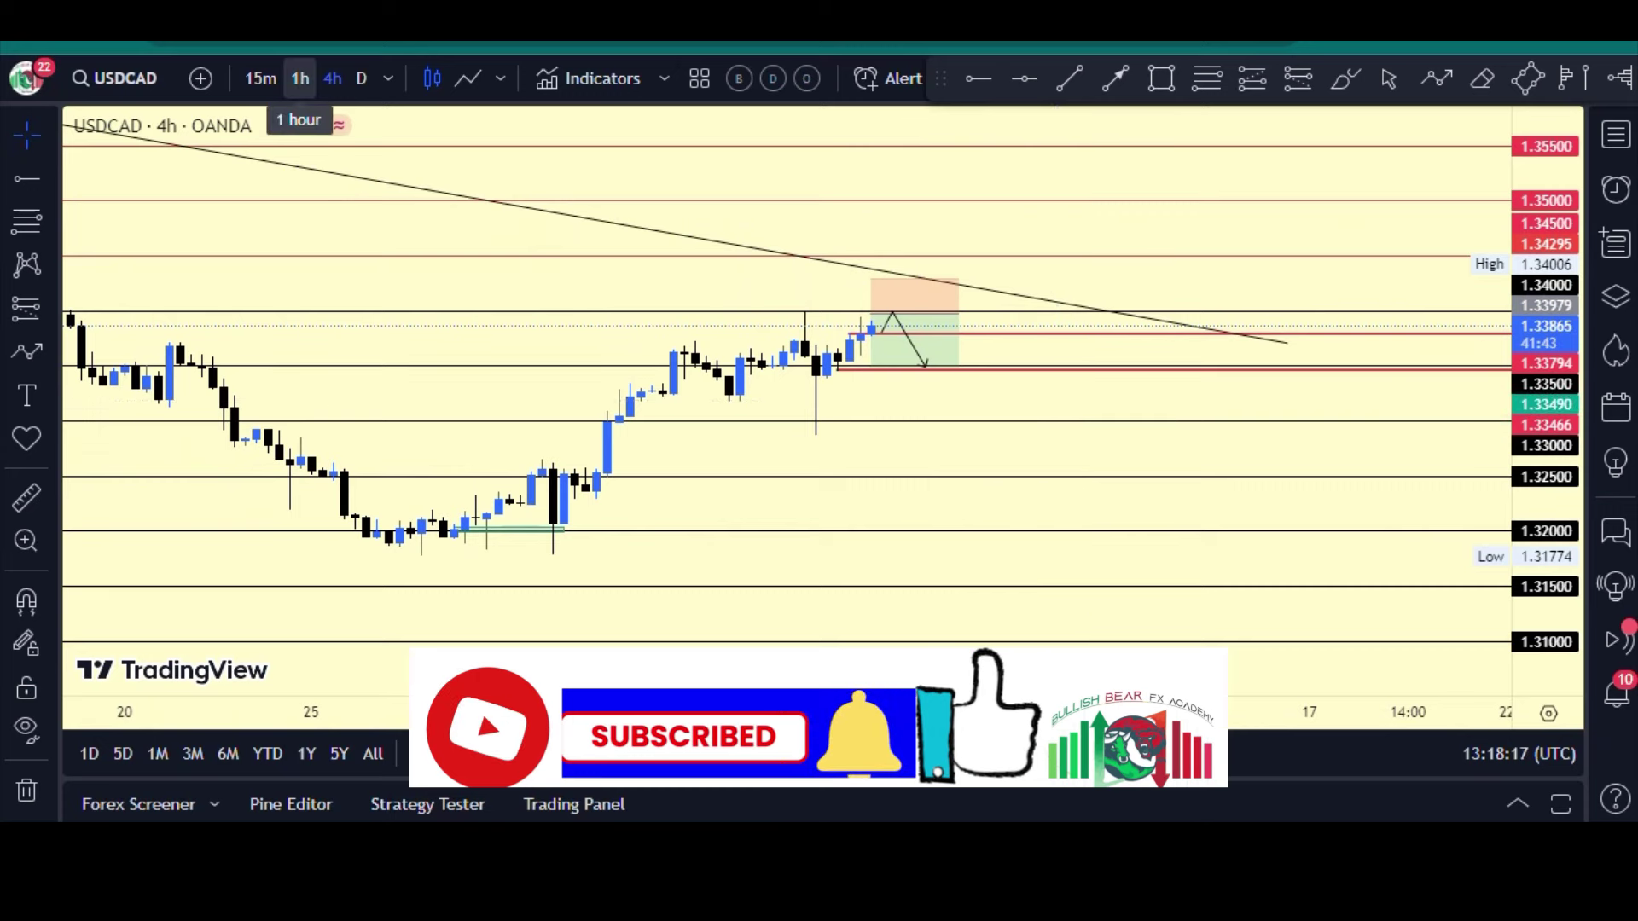
scroll(580, 401, down, 5)
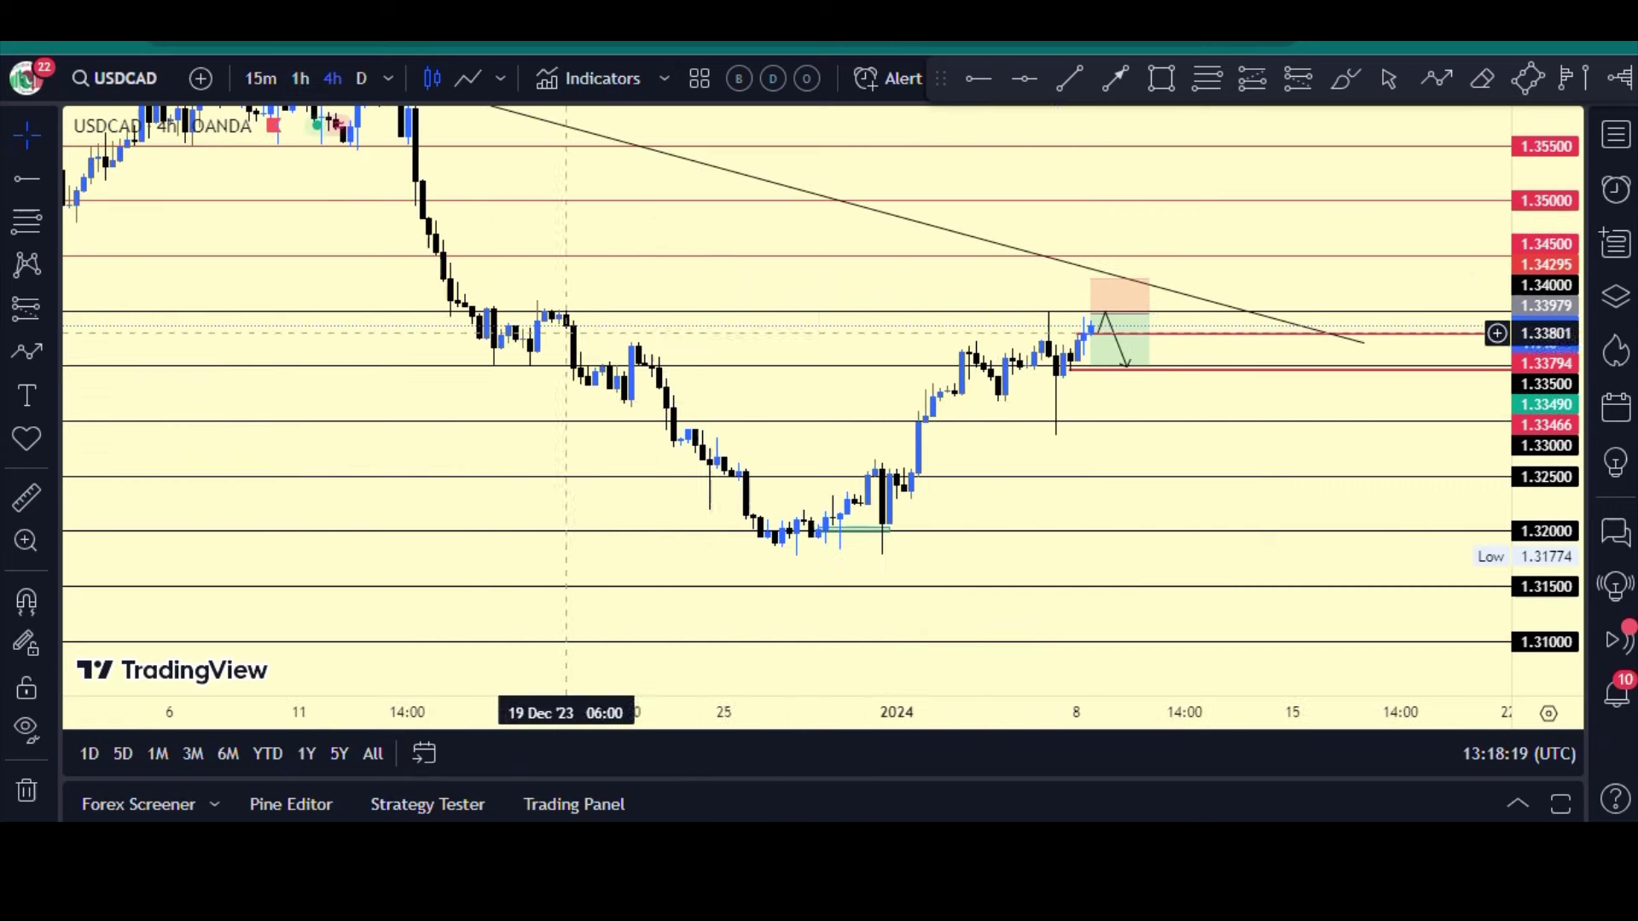
drag(1496, 446, 1536, 350)
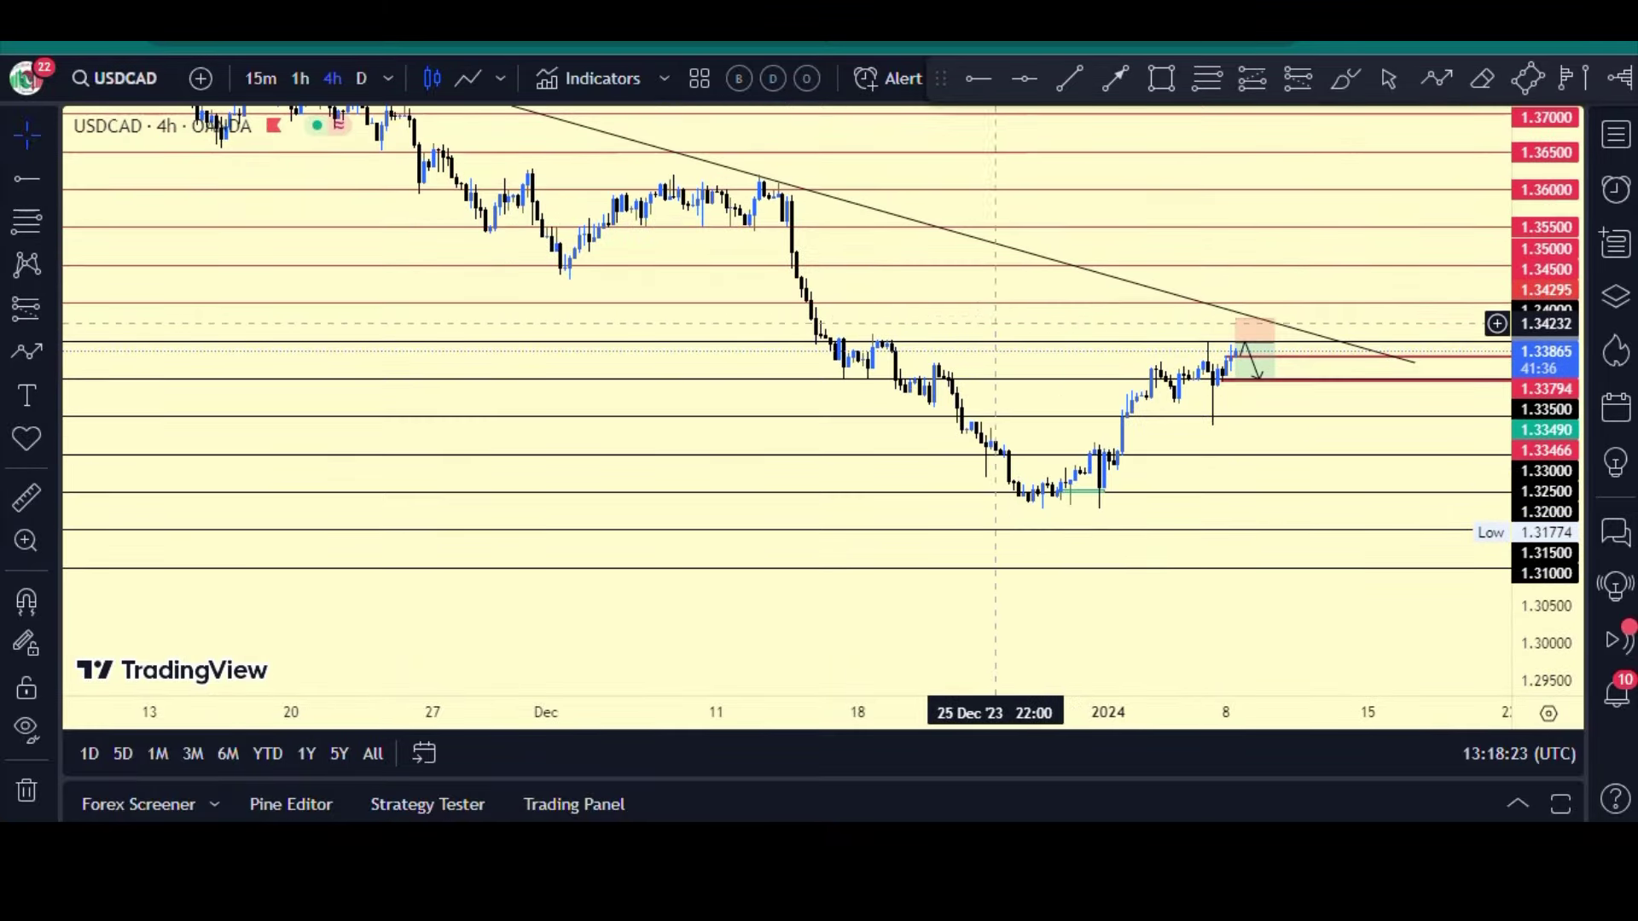
Step: Draw a descending zigzag path with two pullbacks in the empty area below the 1.31000 line, from about 1.3071 to about 1.2770
drag(1007, 325, 995, 122)
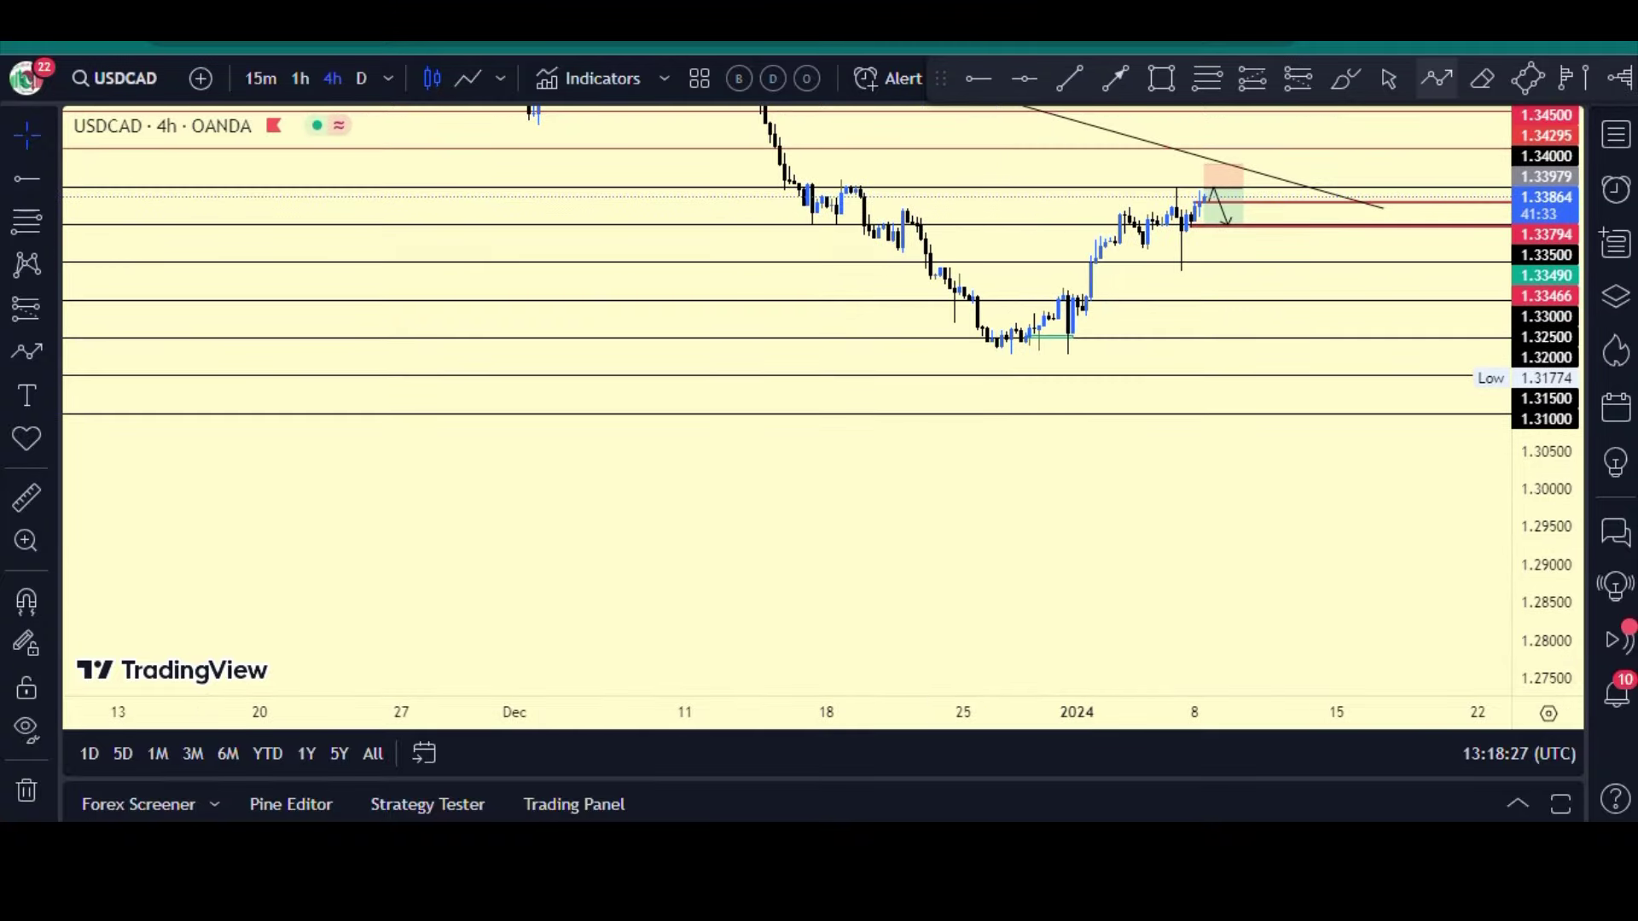
click(1438, 78)
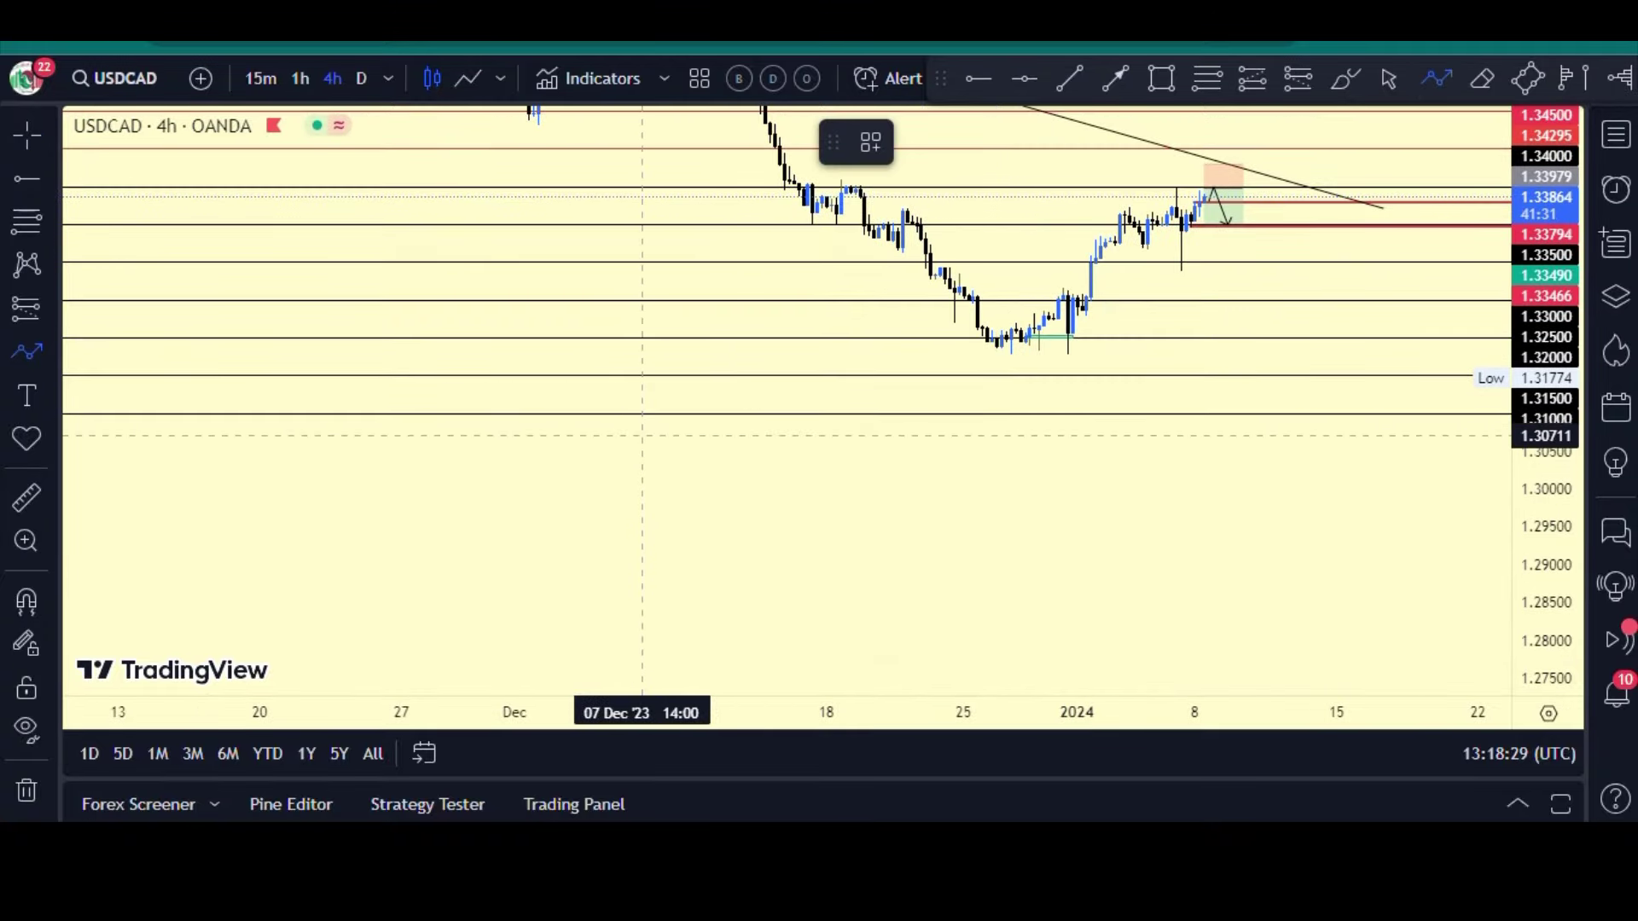
click(642, 436)
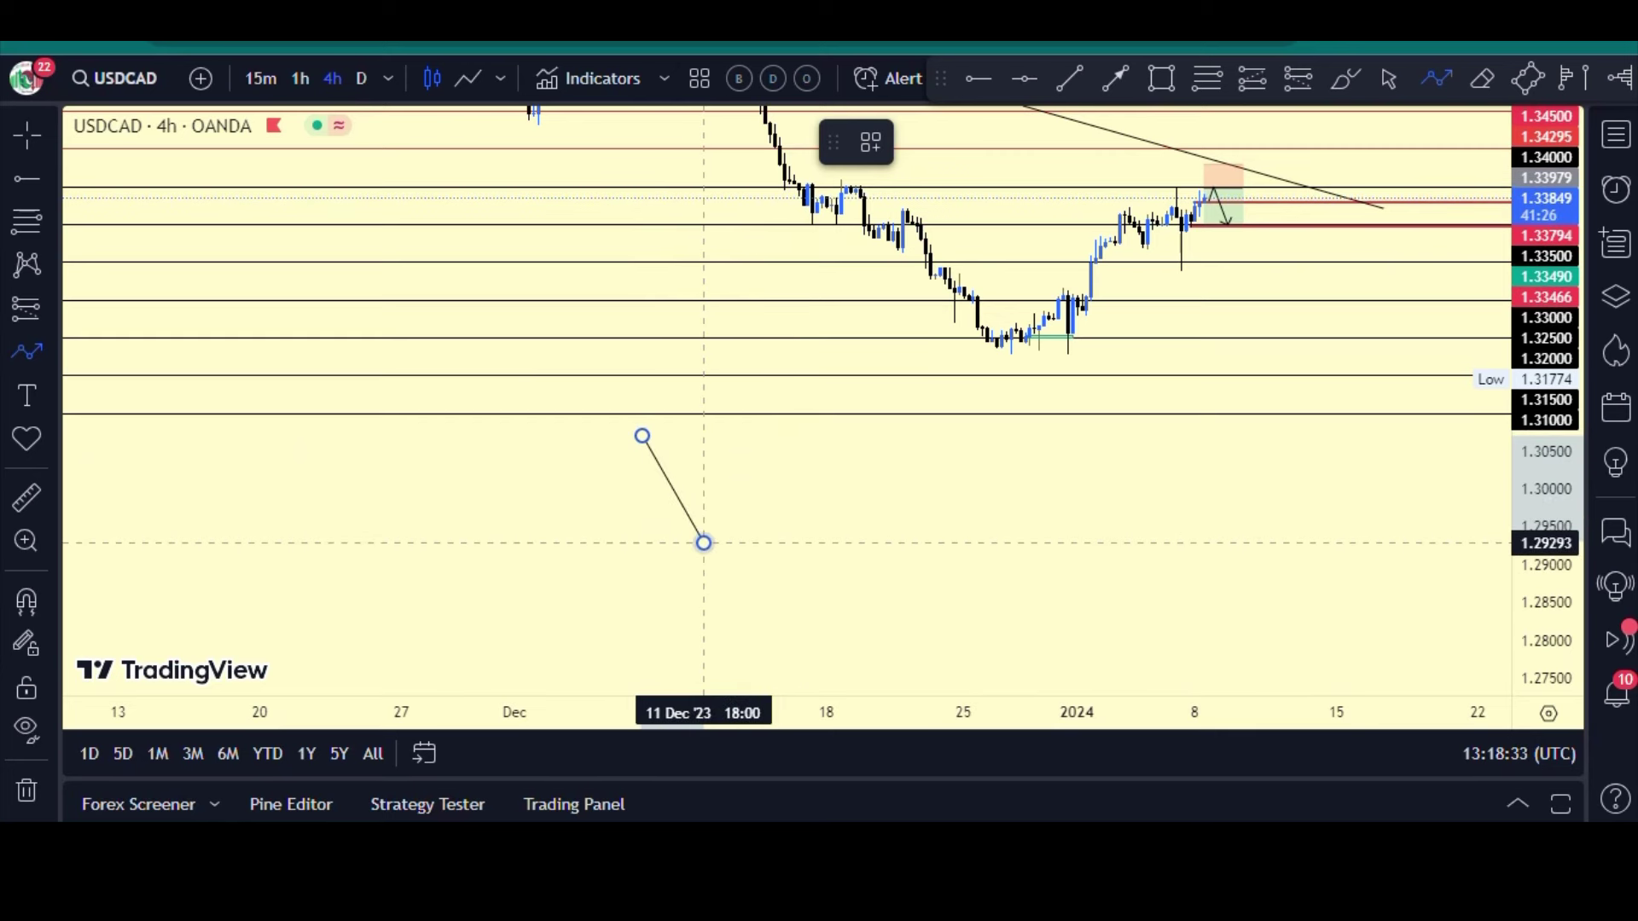
click(747, 503)
click(817, 620)
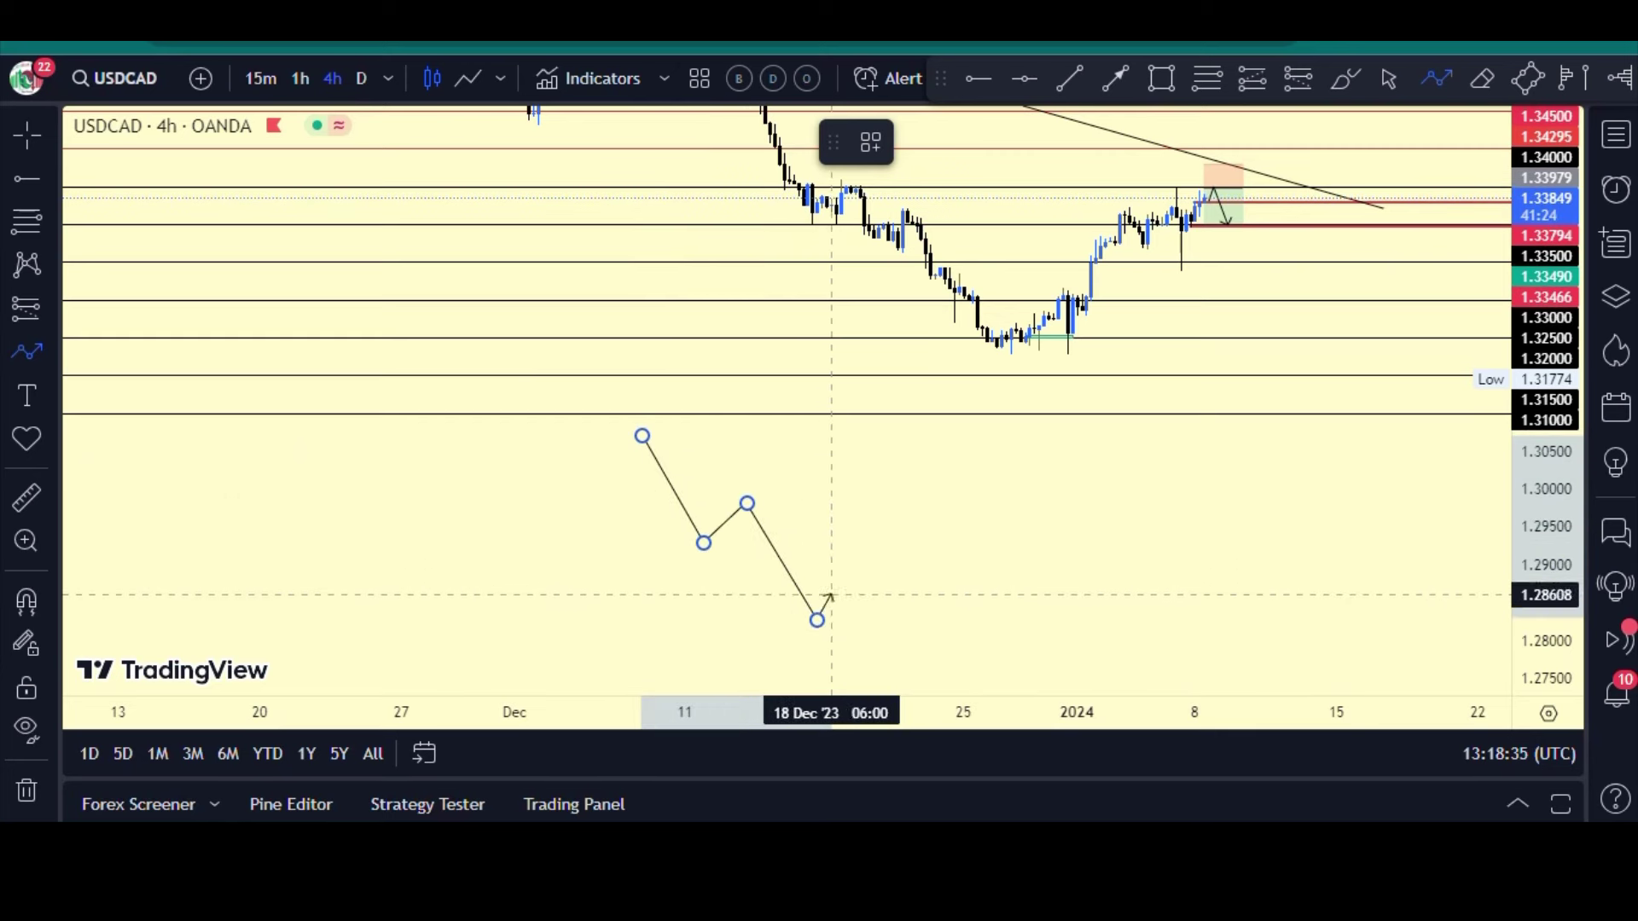
click(852, 571)
double_click(888, 663)
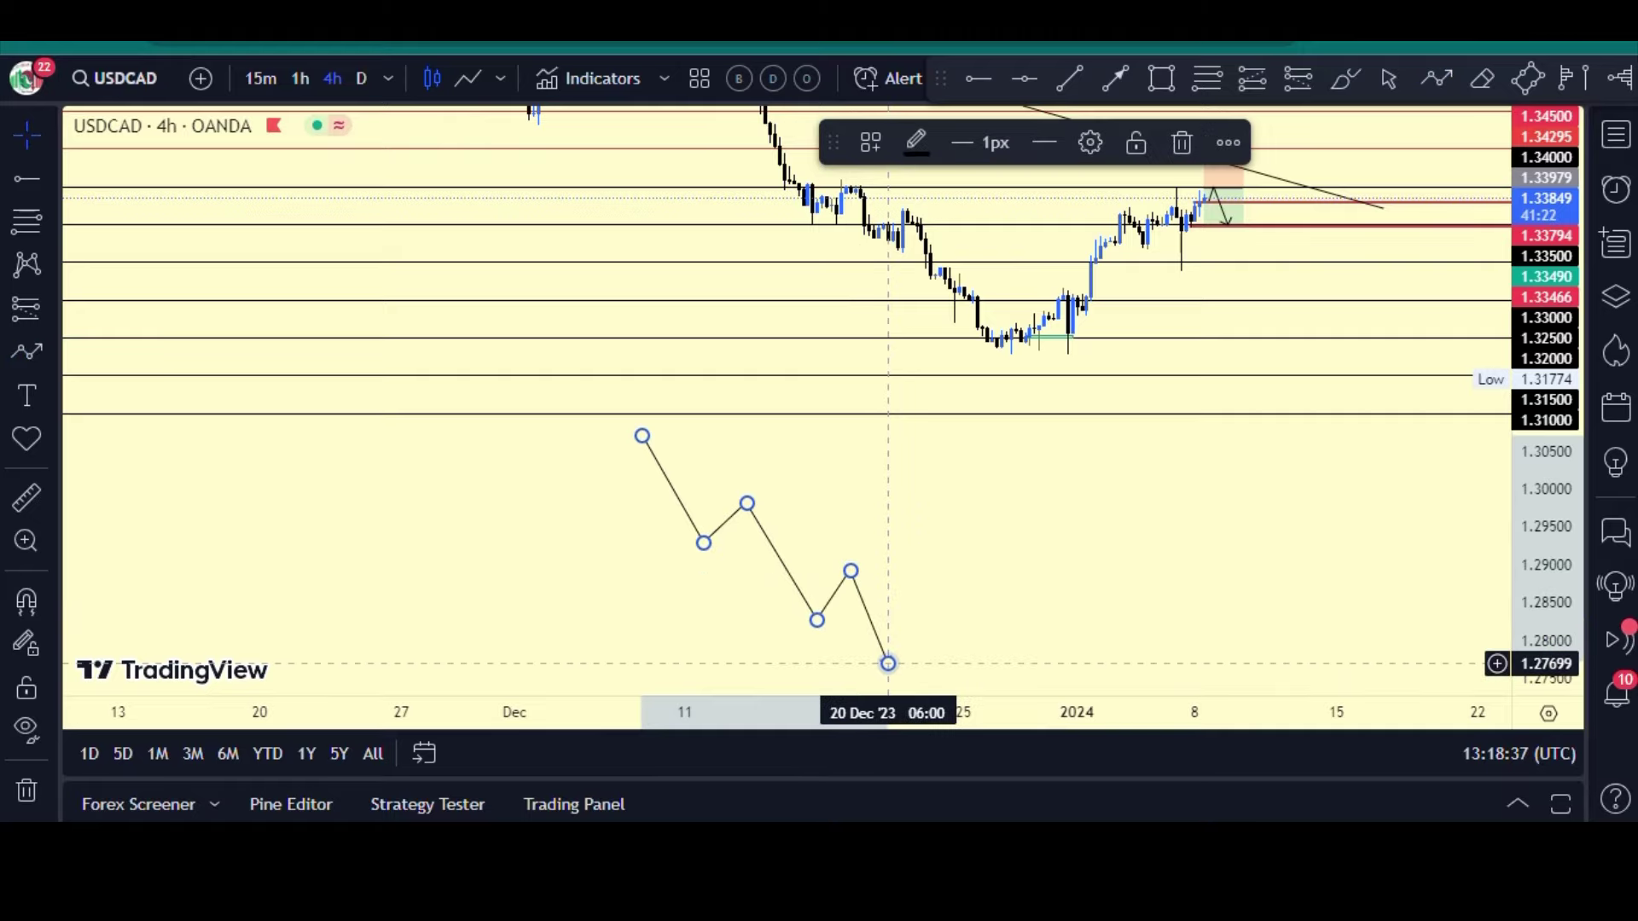
click(949, 635)
Step: Trace the USDCAD swings with a path from the 22 November high near 1.3766 through each low and high, ending near 1.3275
drag(1021, 489, 1013, 664)
scroll(1013, 664, down, 3)
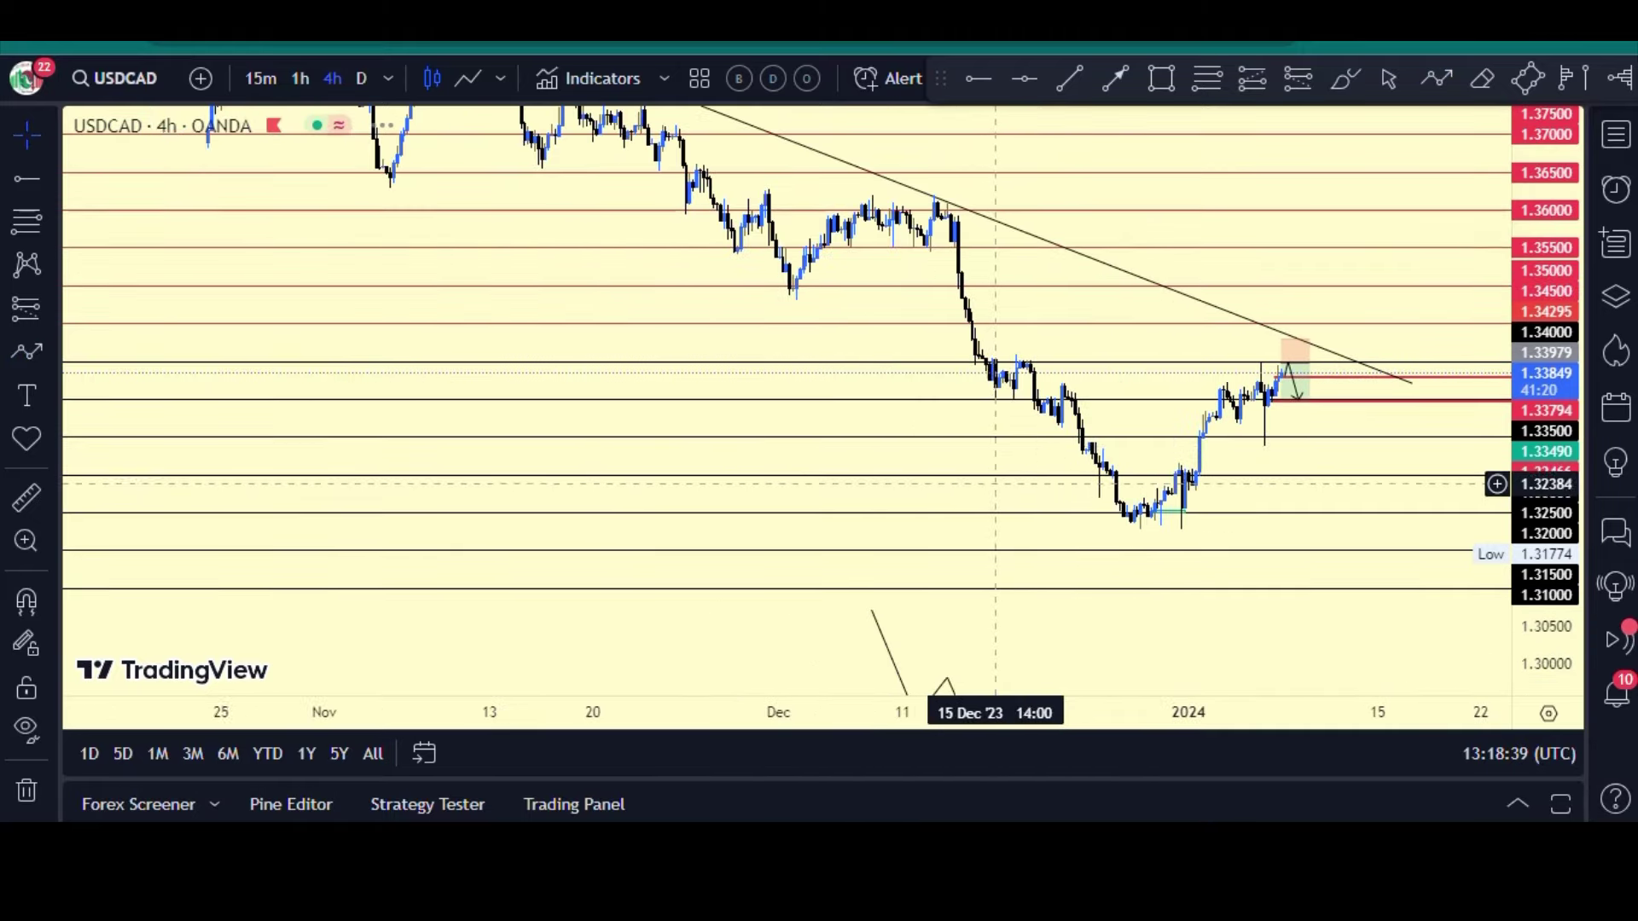
drag(888, 316, 839, 419)
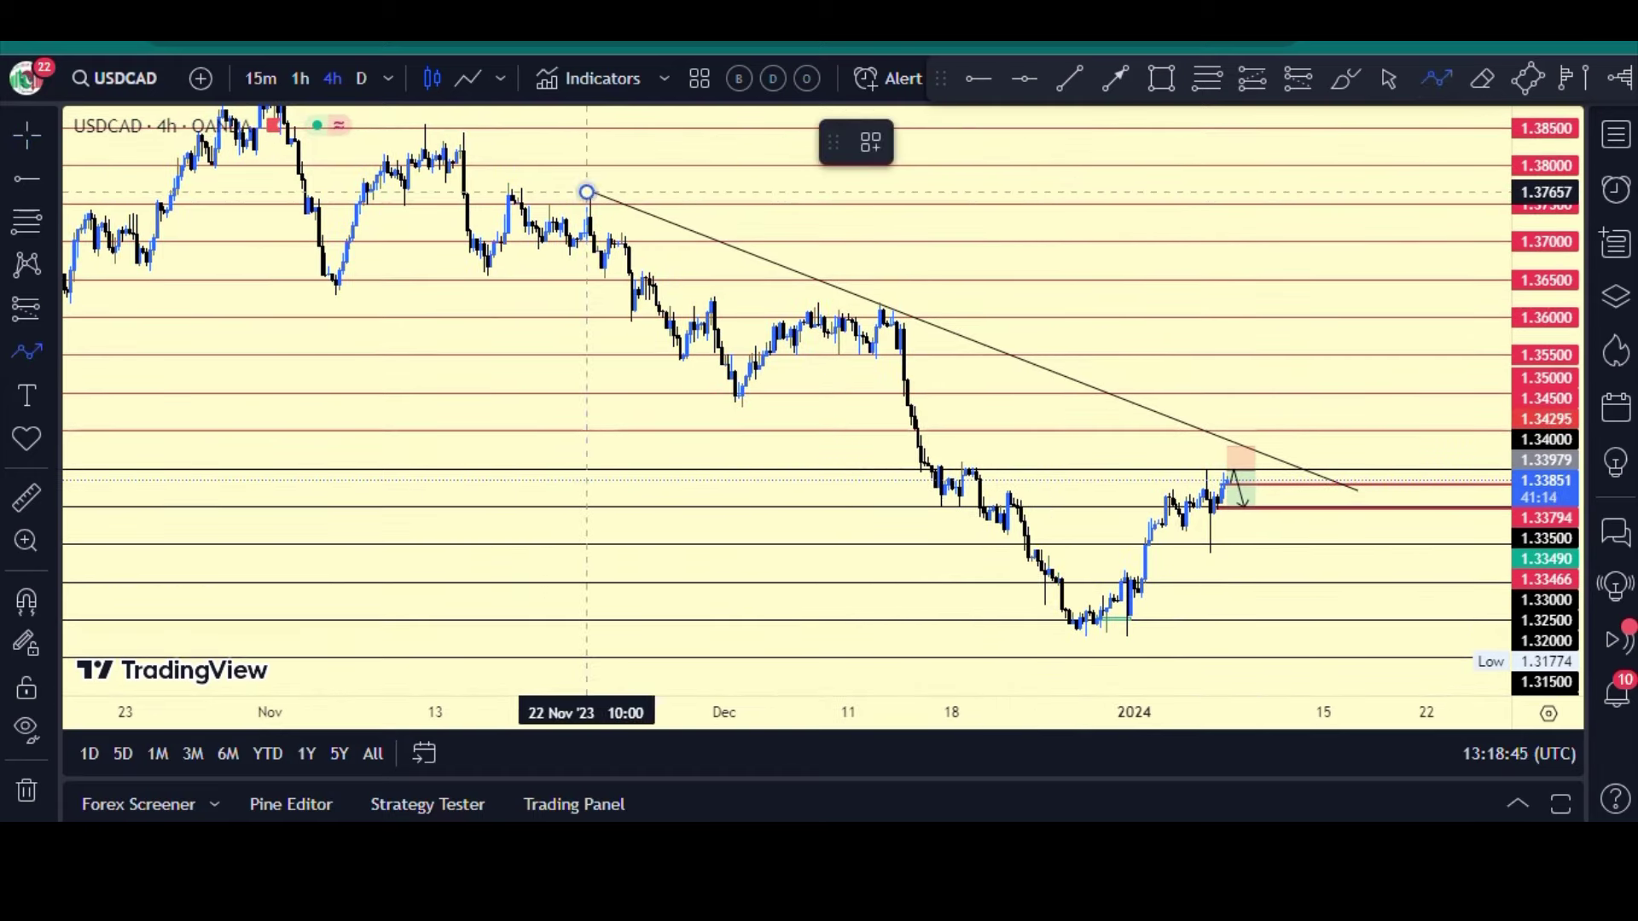
click(742, 393)
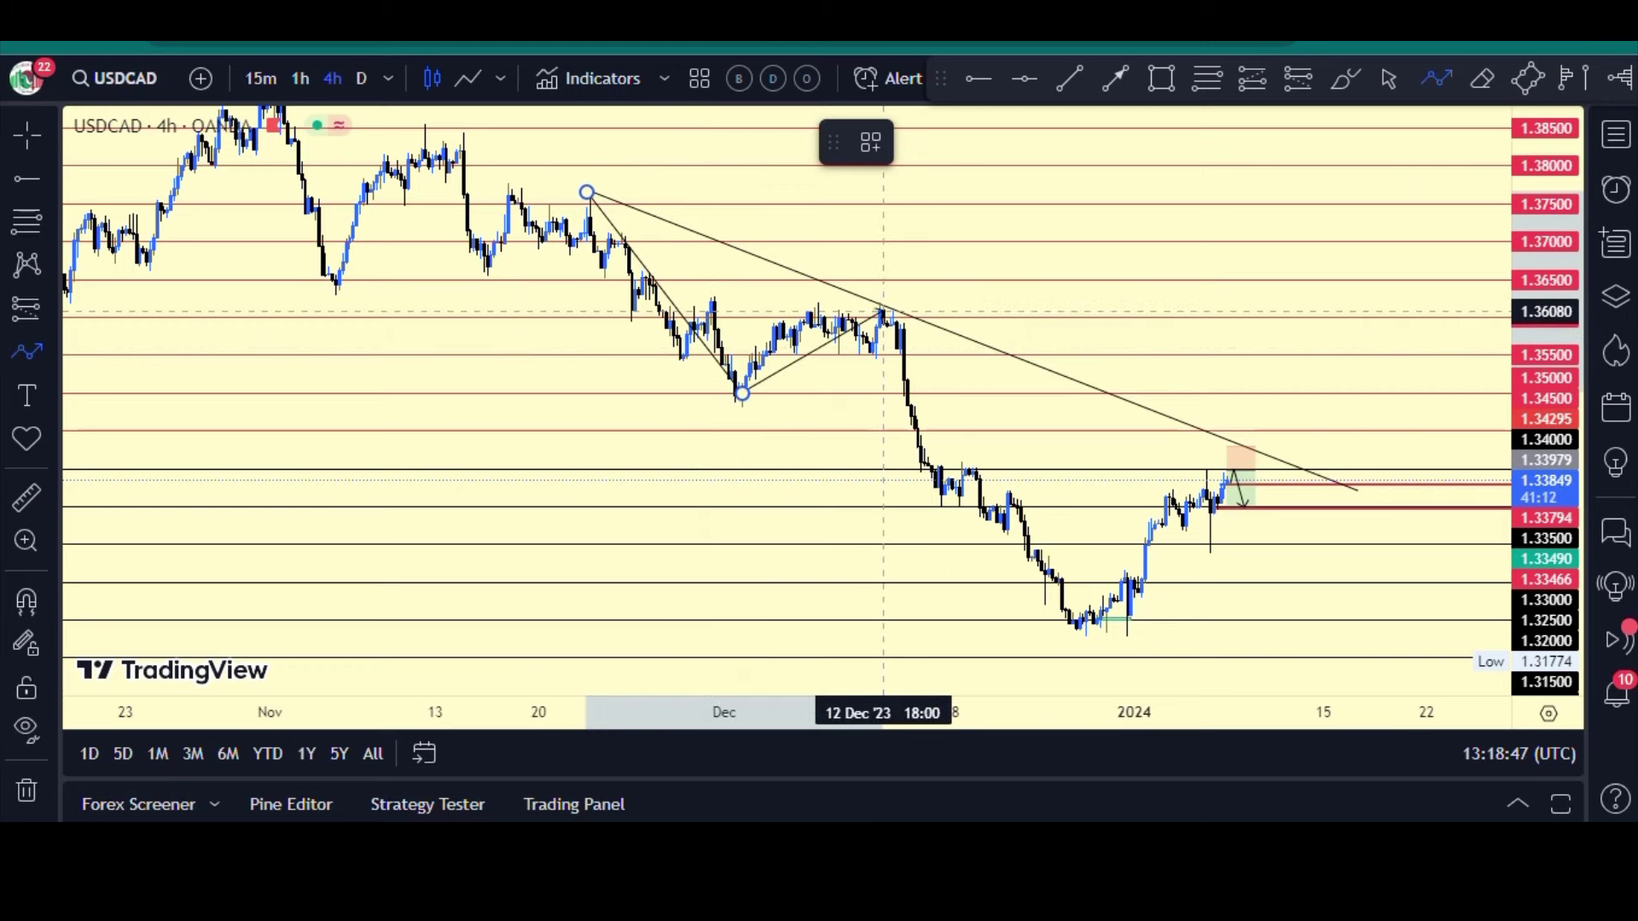
click(883, 313)
click(1089, 644)
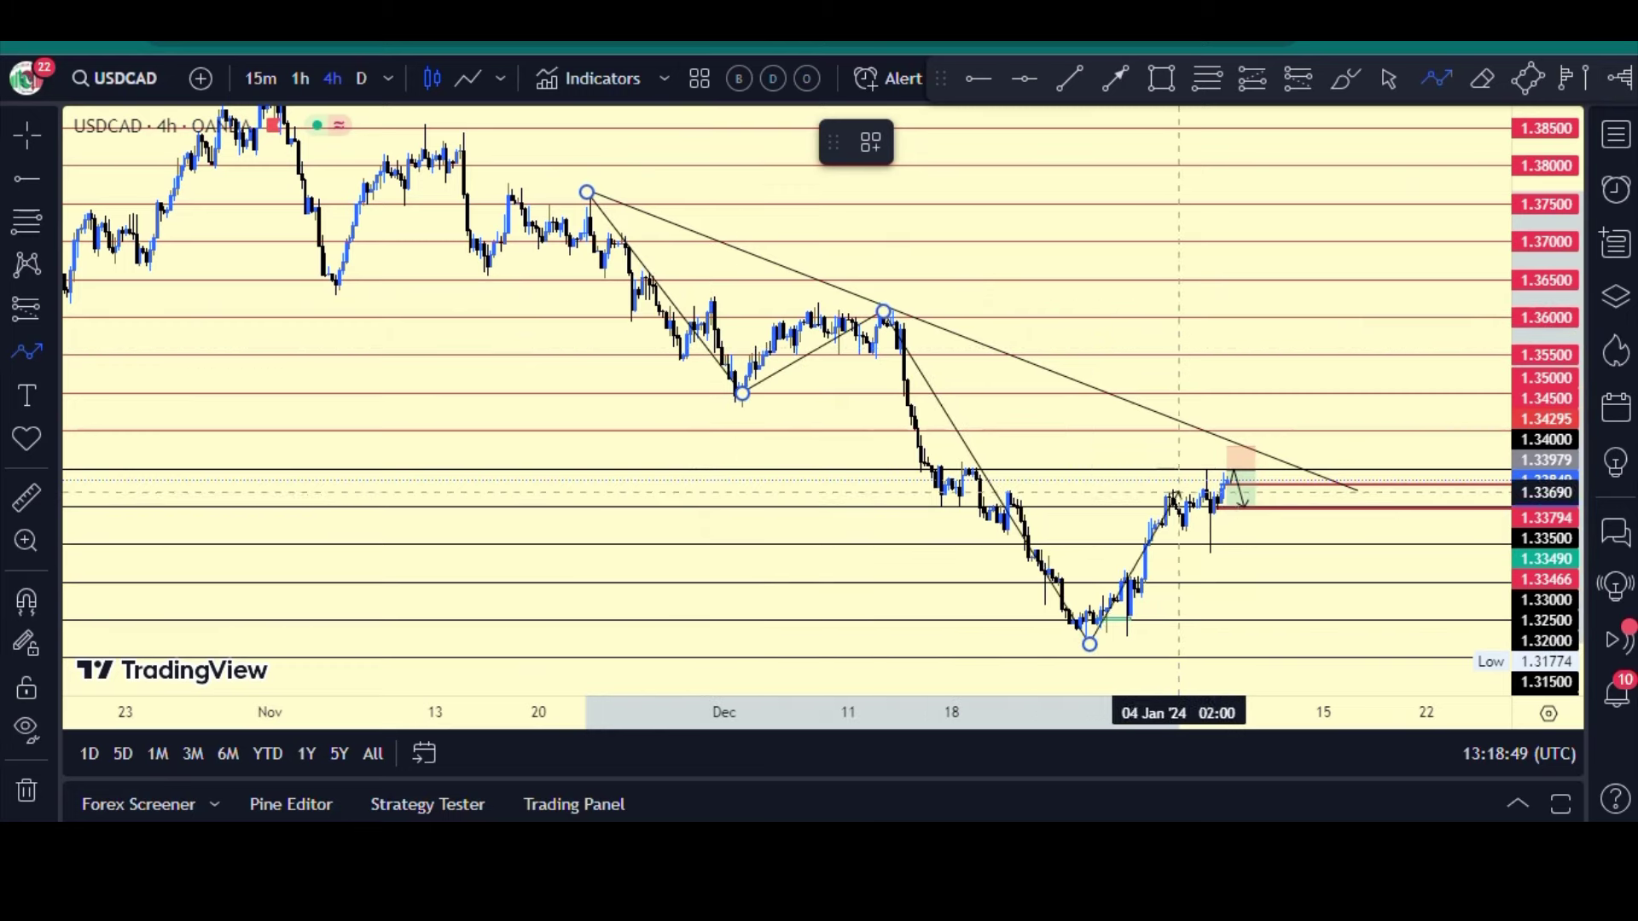
click(1234, 475)
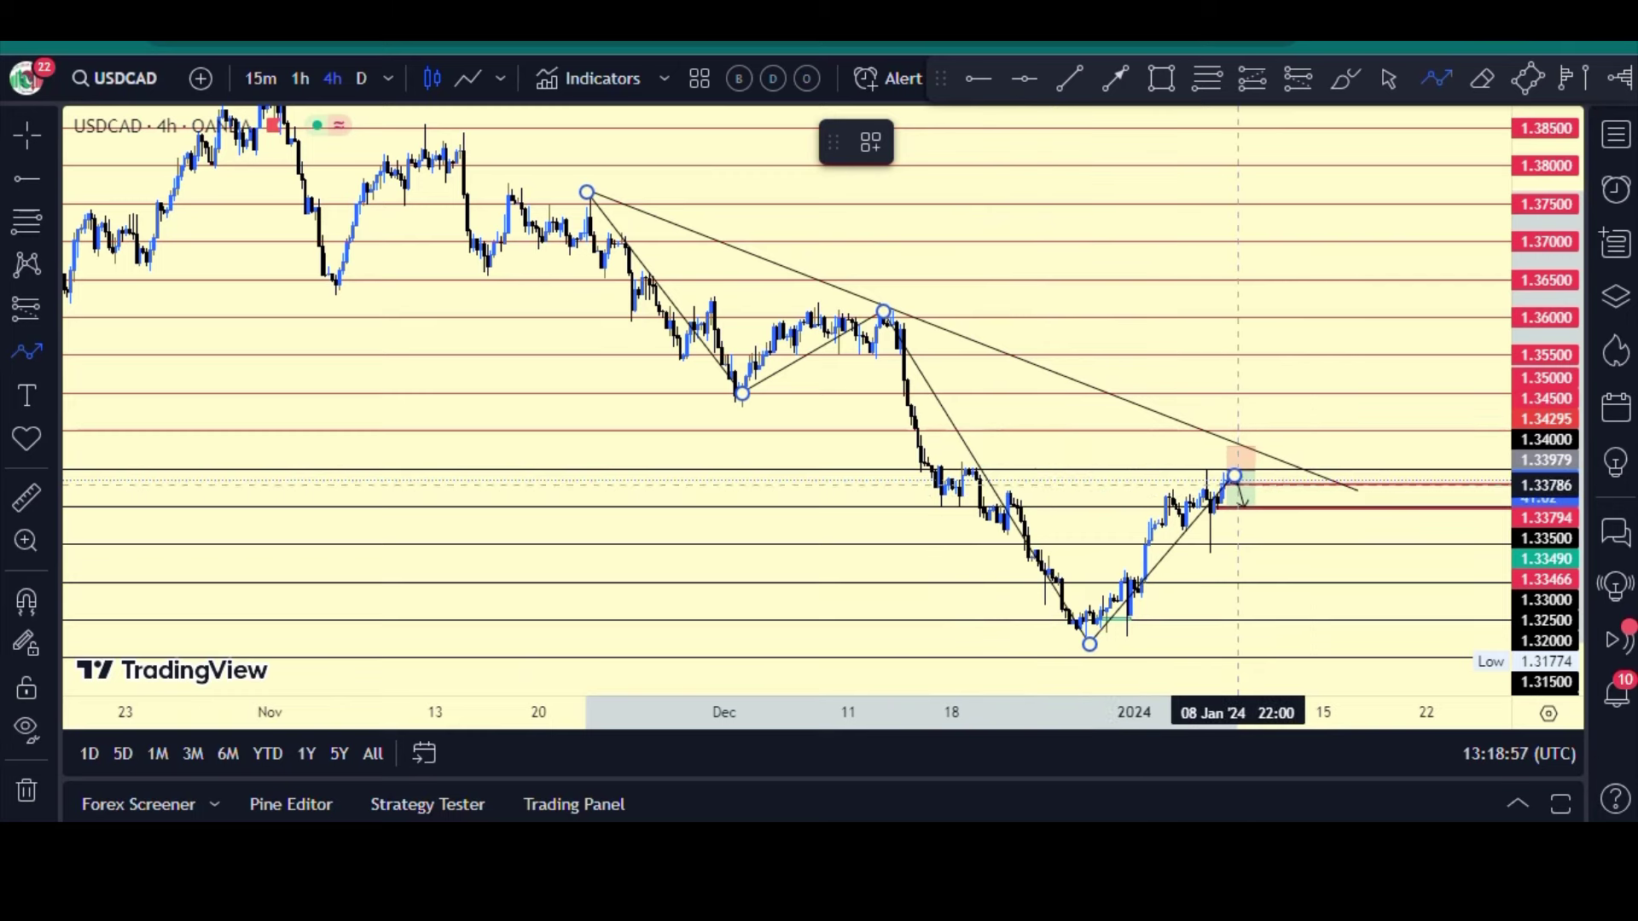
click(1262, 563)
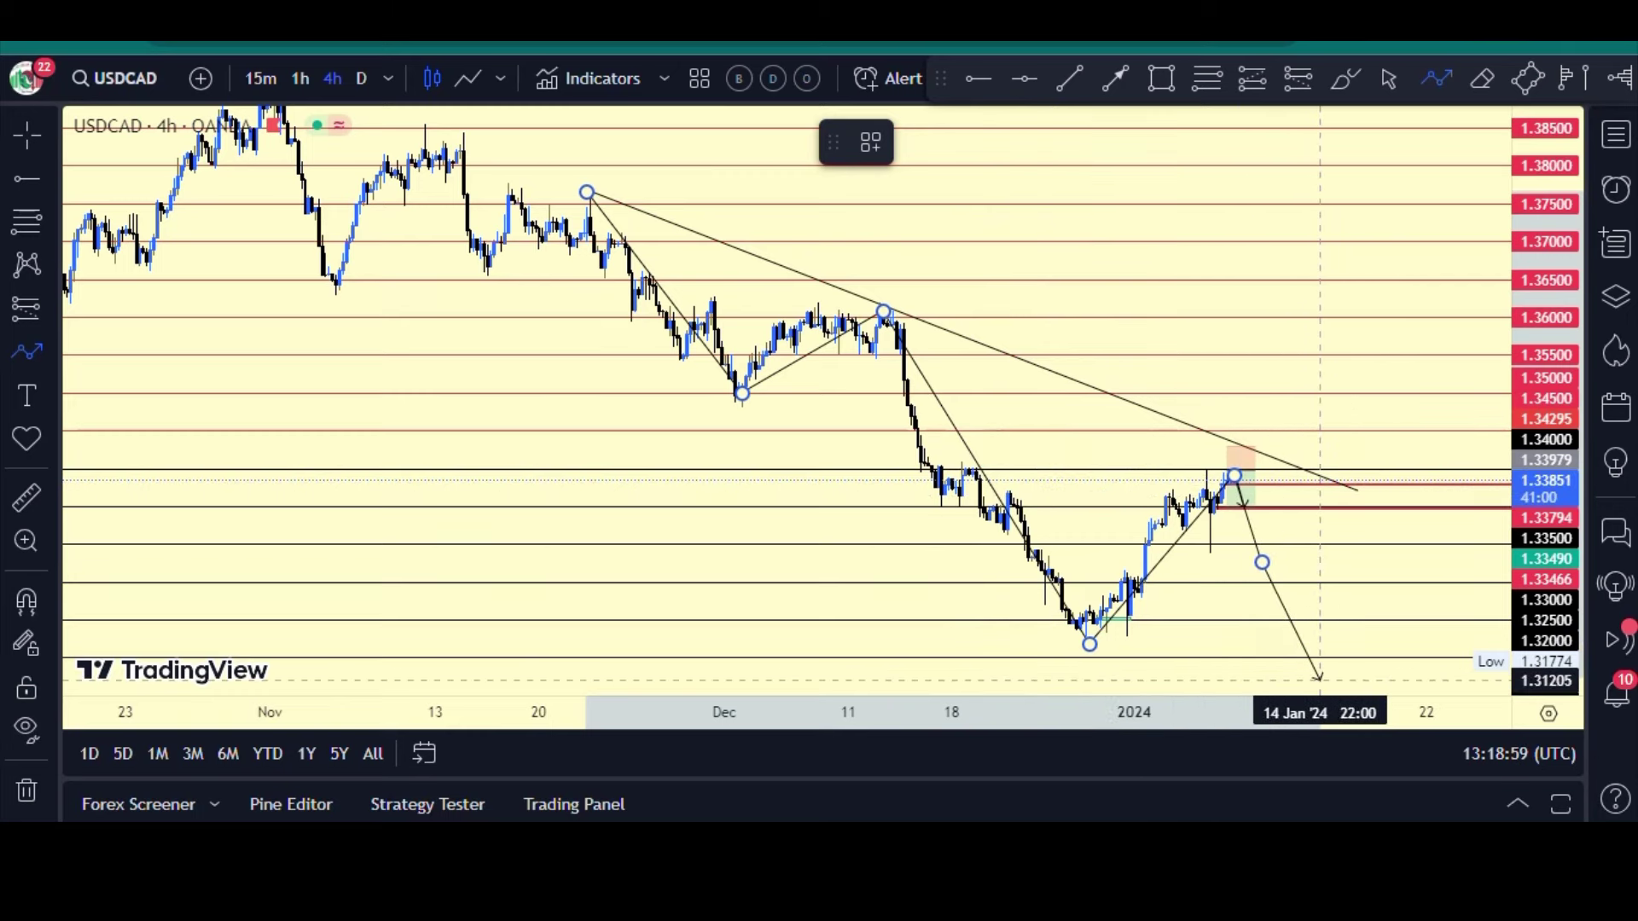
key(Escape)
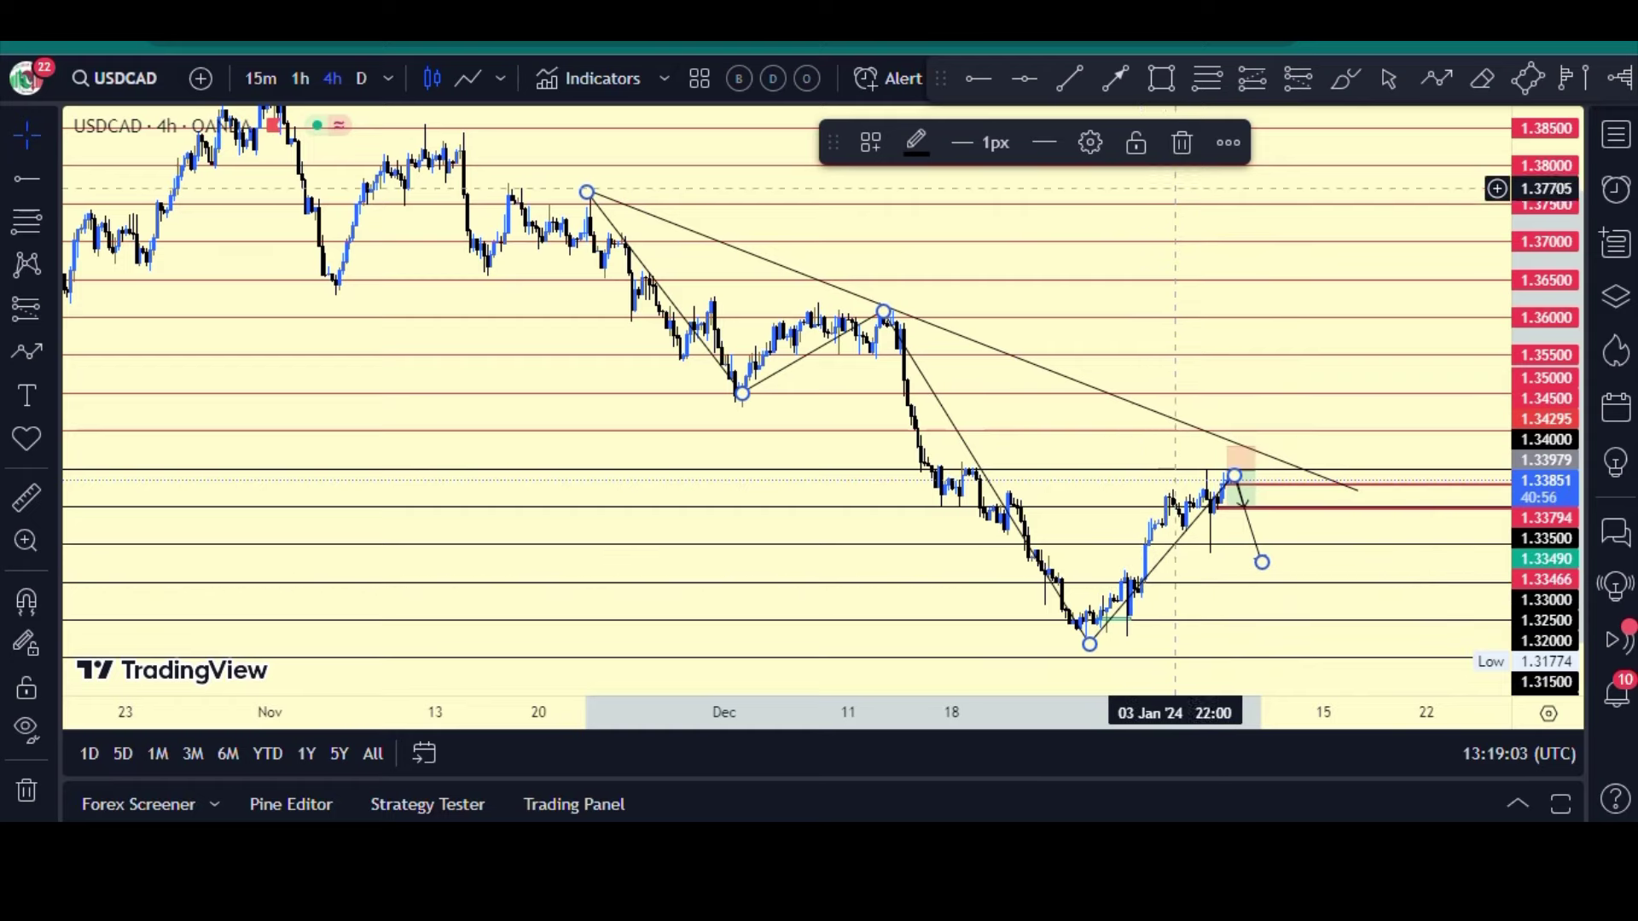
Step: Delete the traced swing path and return the USDCAD chart to the 1-hour timeframe
click(1181, 142)
drag(1061, 450, 833, 337)
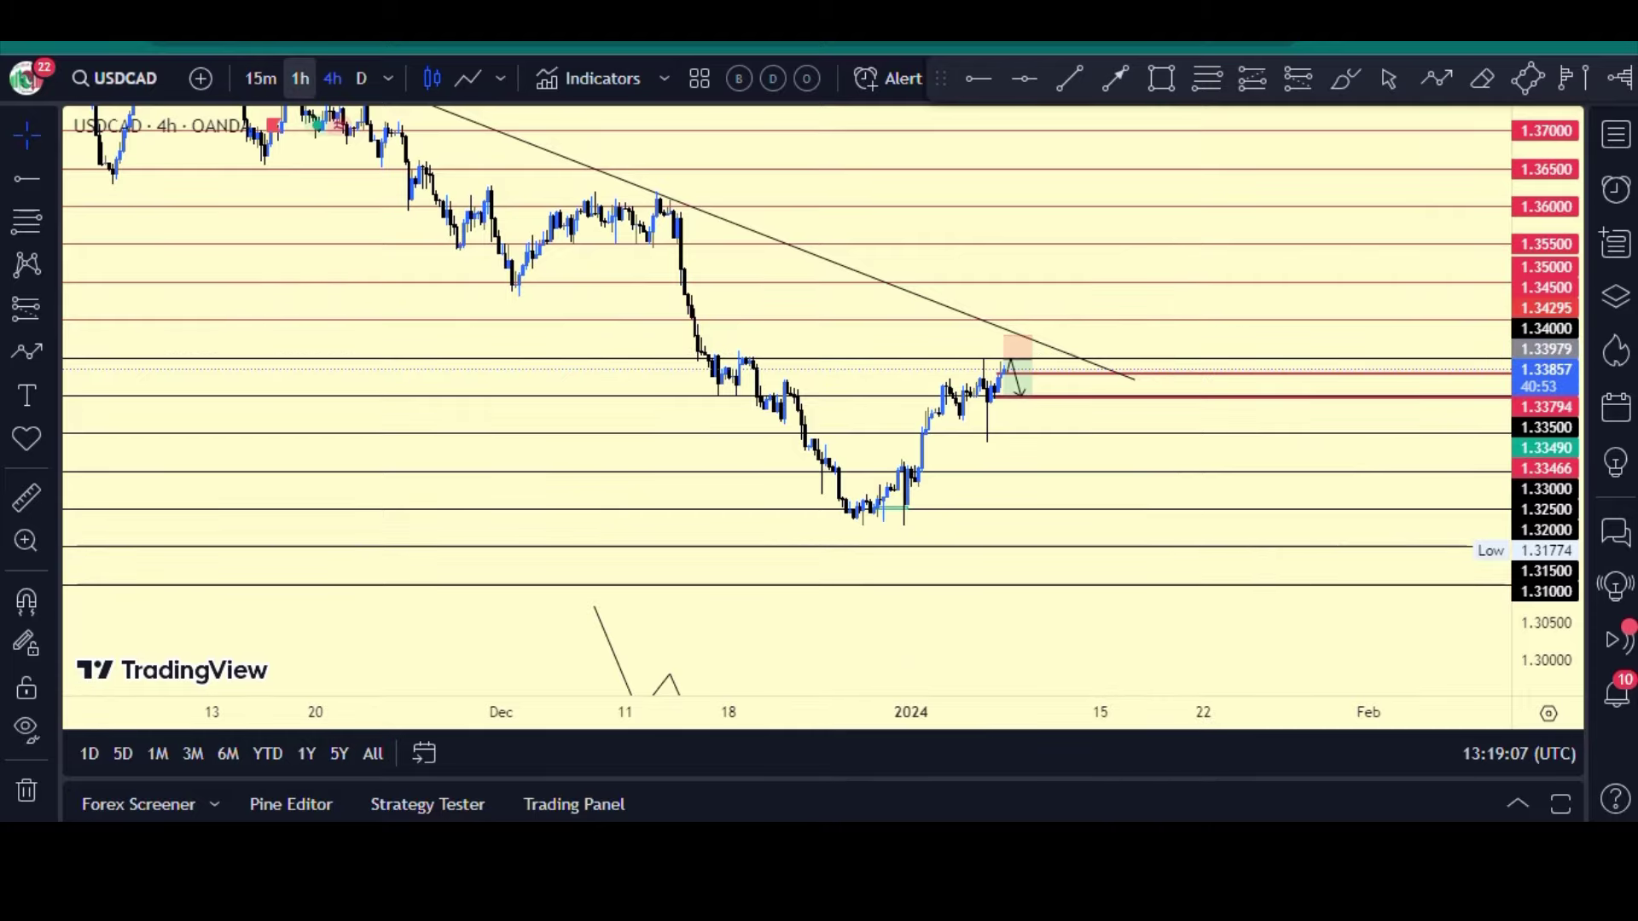
click(300, 78)
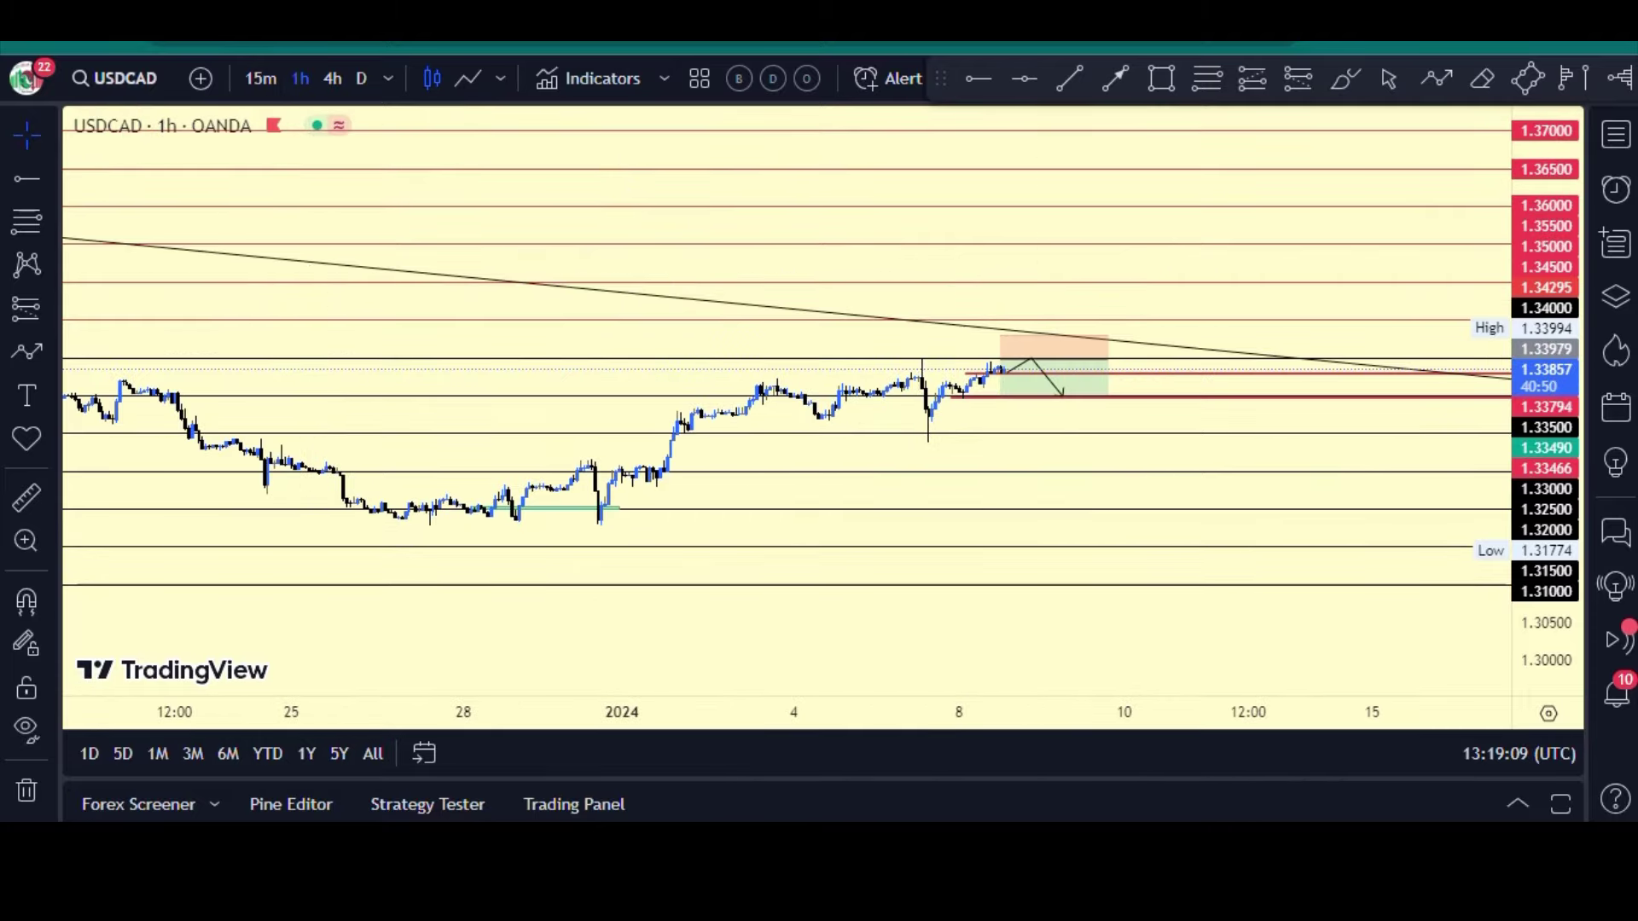
Step: Tighten the USDCAD short position's stop to 0.00300 (30.0 pips) above the entry
scroll(642, 290, up, 3)
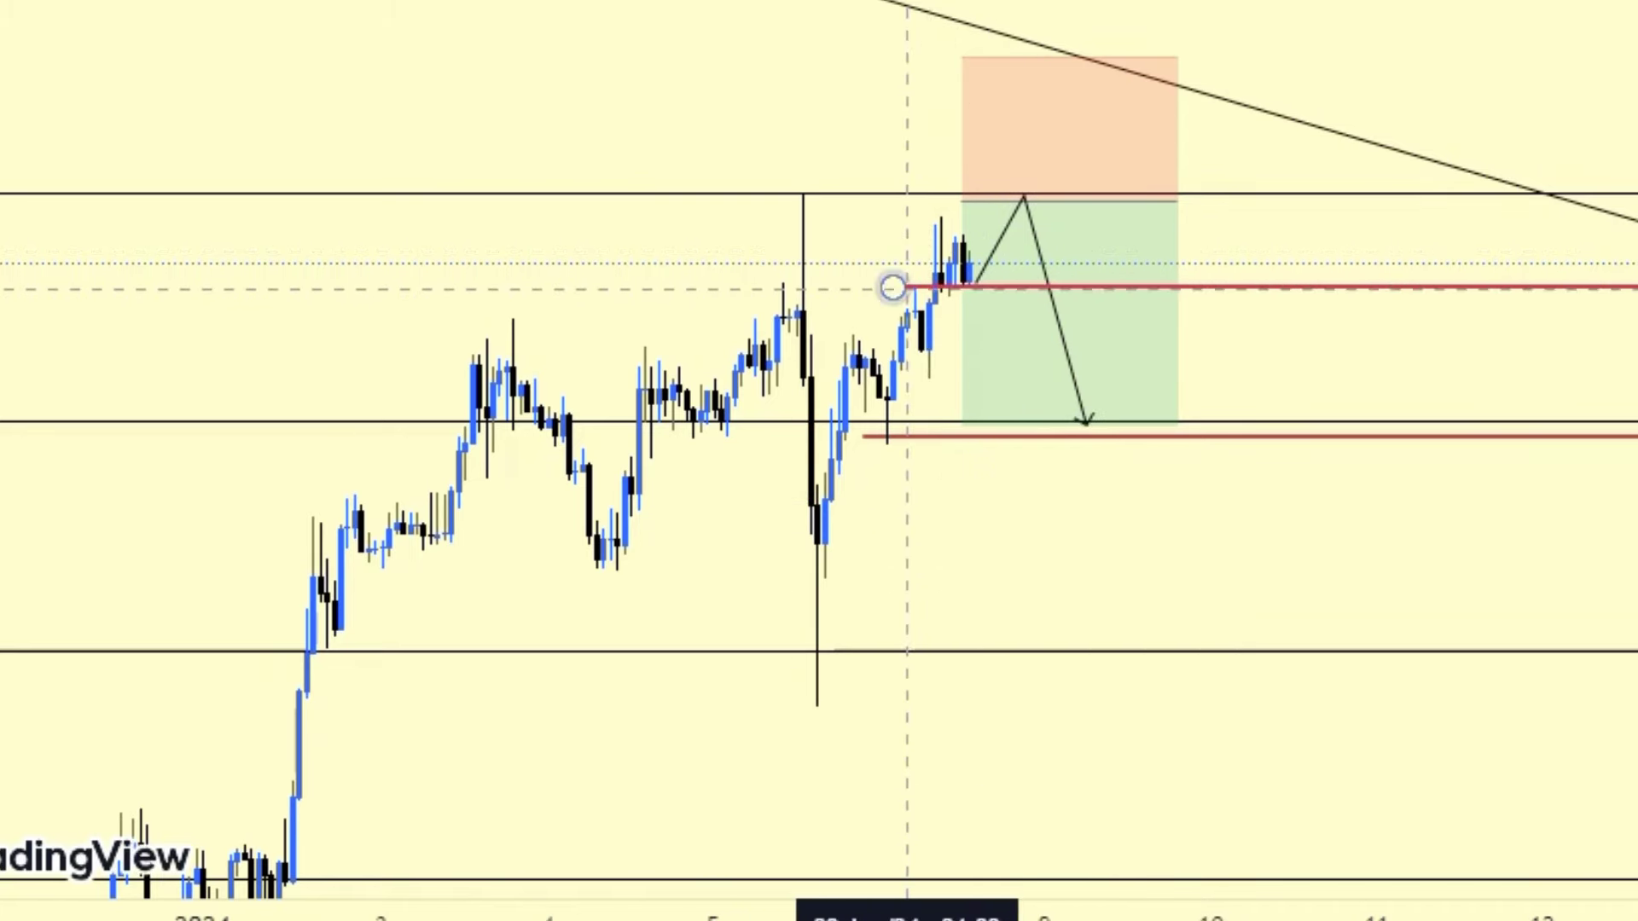
scroll(1327, 358, up, 3)
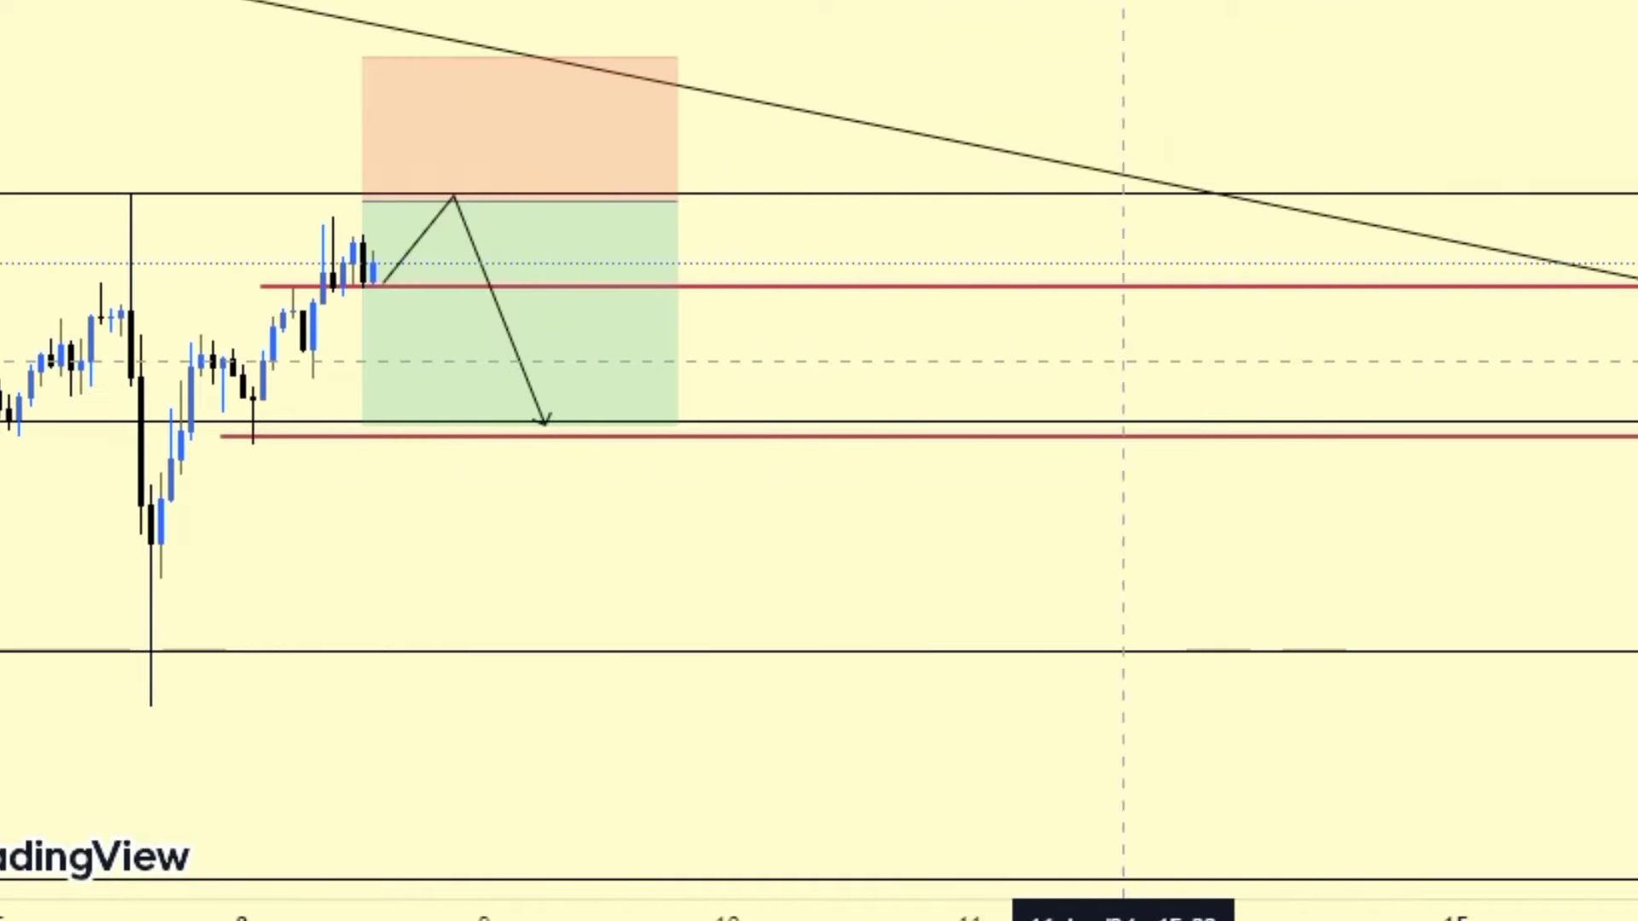
drag(877, 362, 1283, 435)
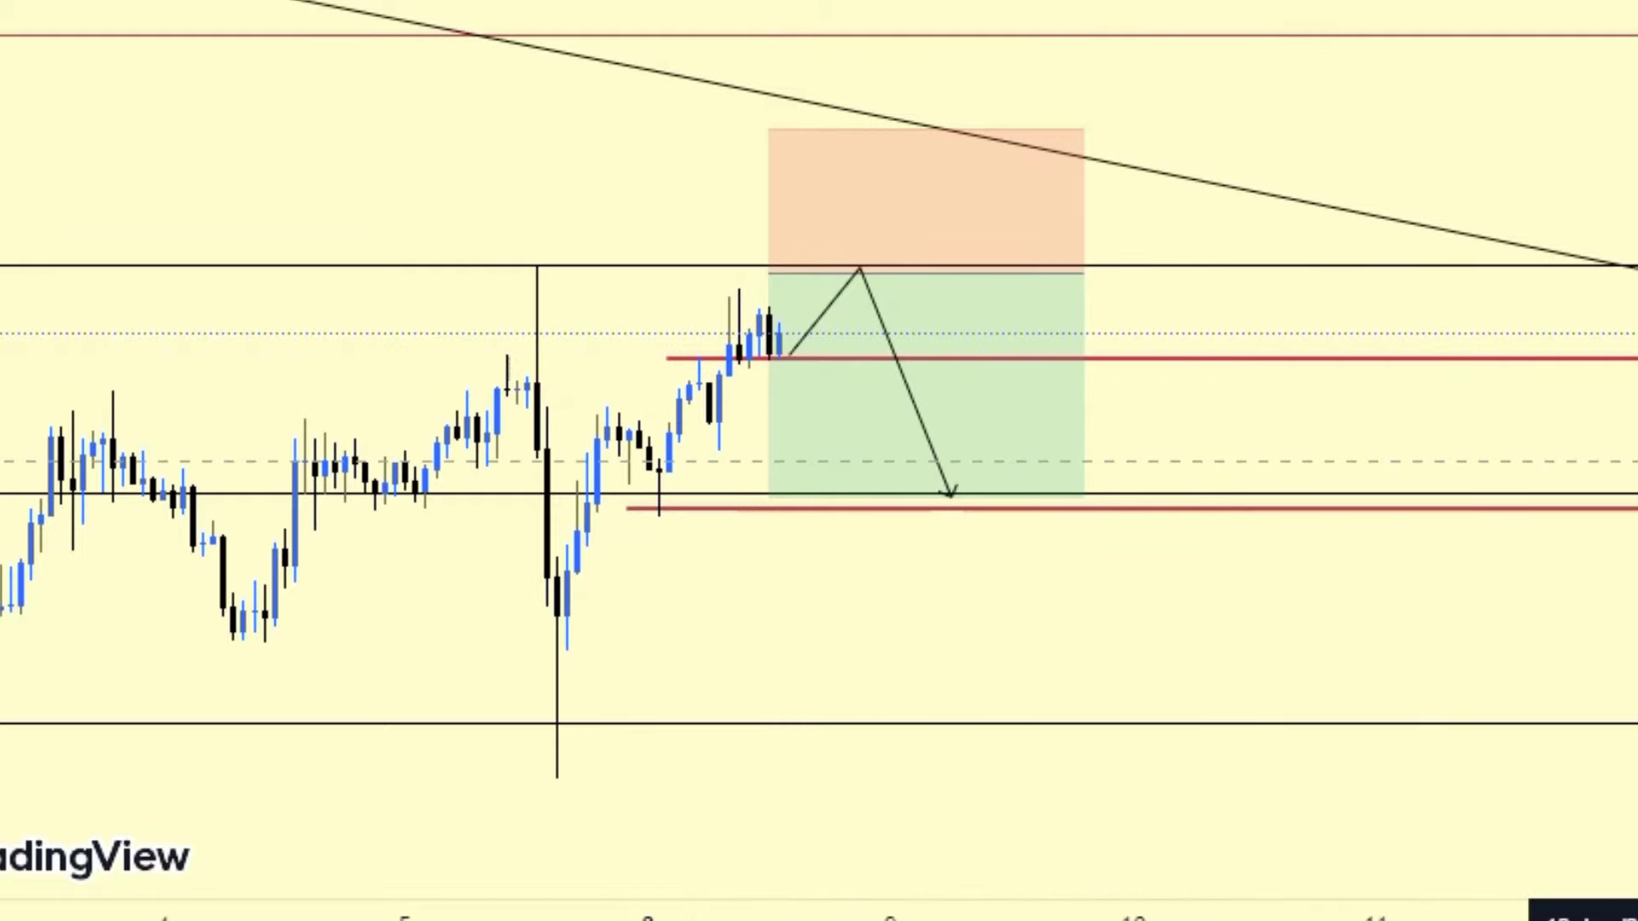
drag(1637, 669, 1637, 498)
scroll(1503, 451, up, 3)
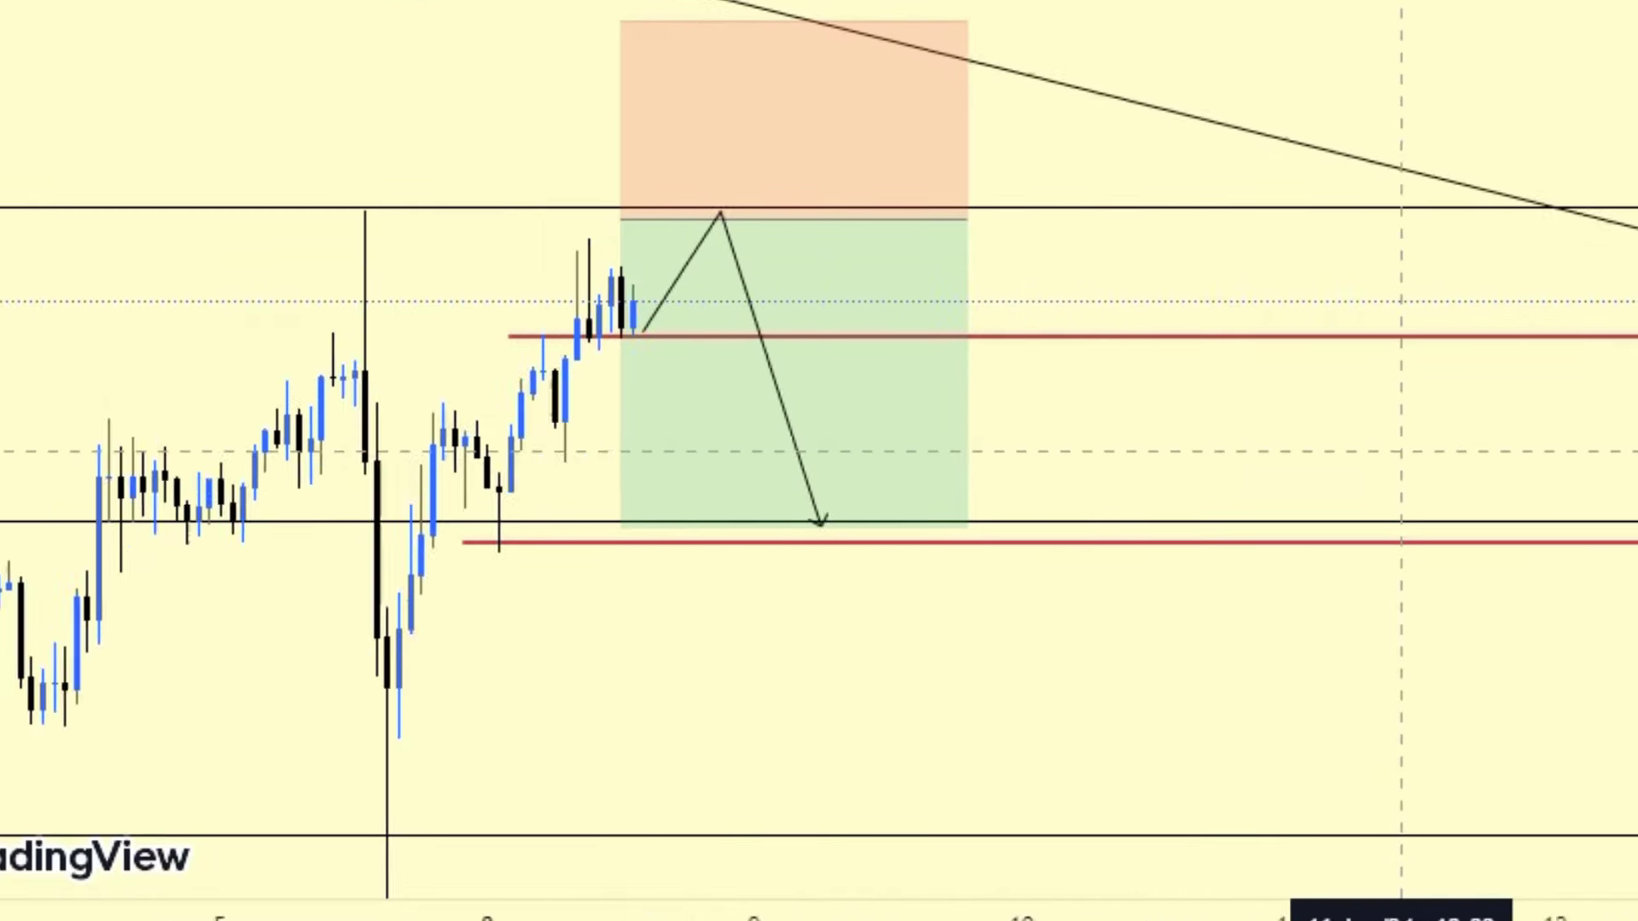
drag(1221, 441, 1637, 477)
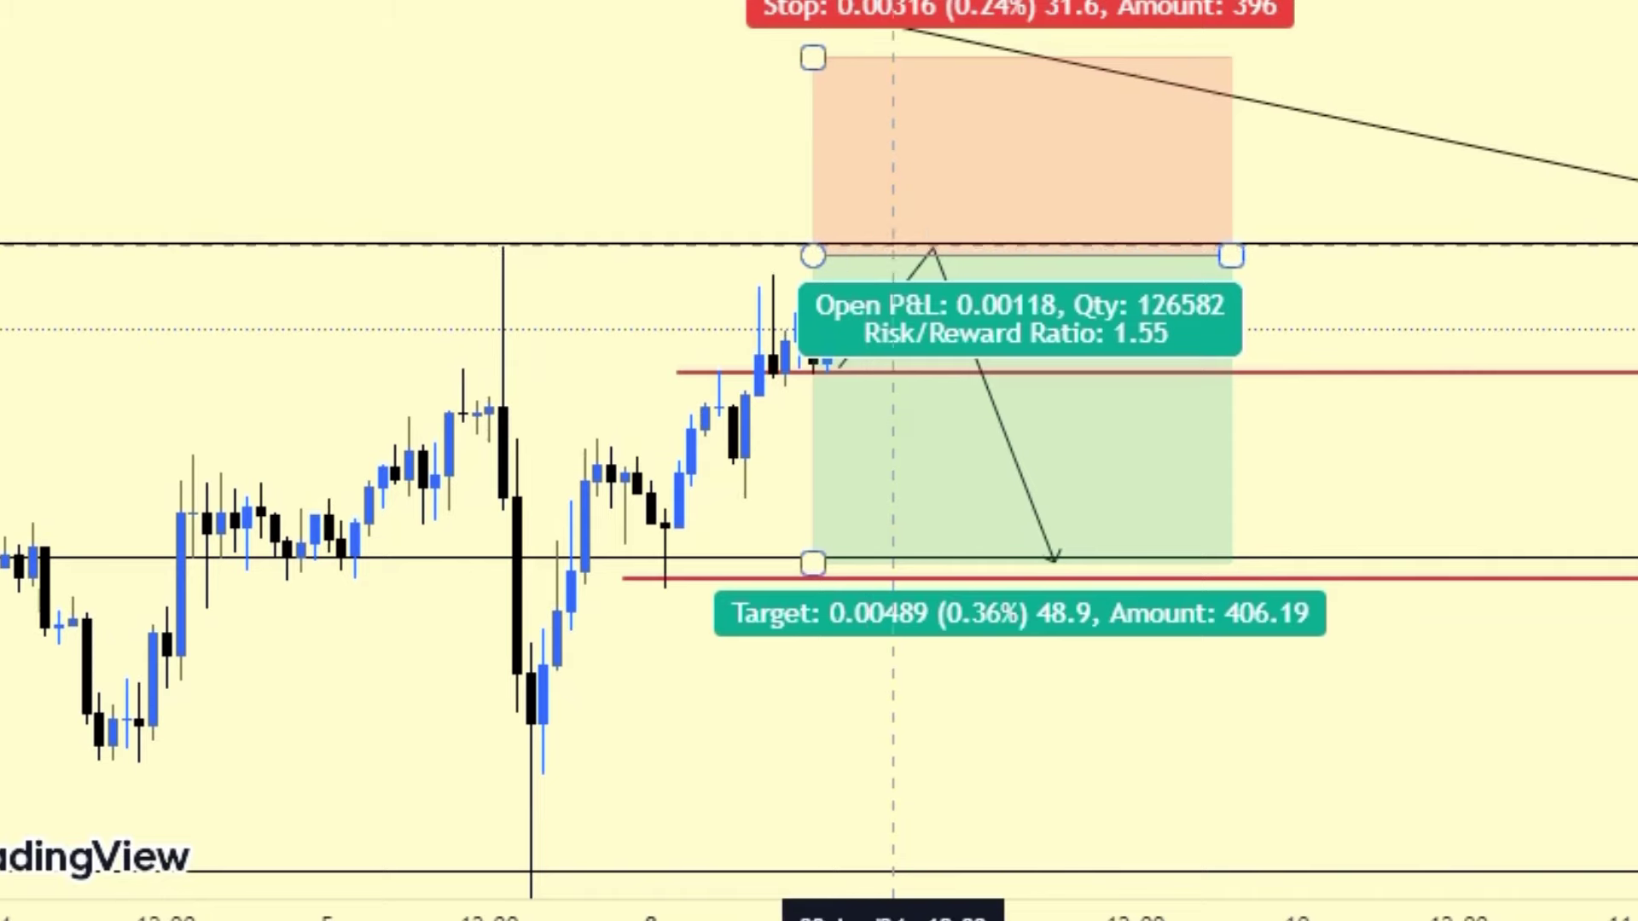
click(921, 250)
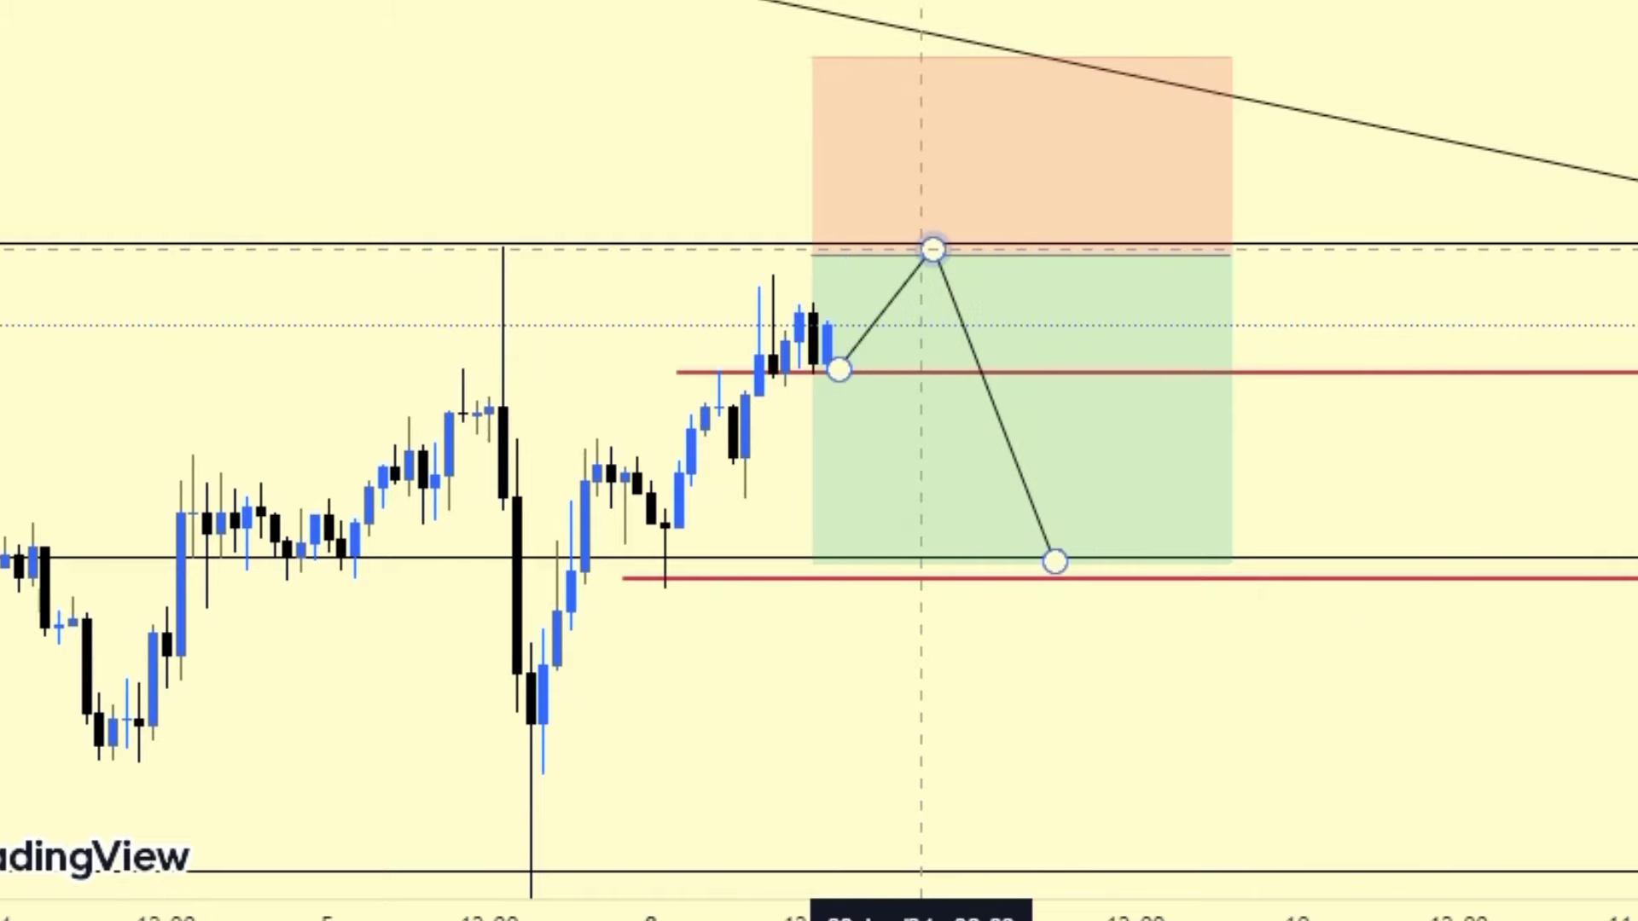
click(920, 274)
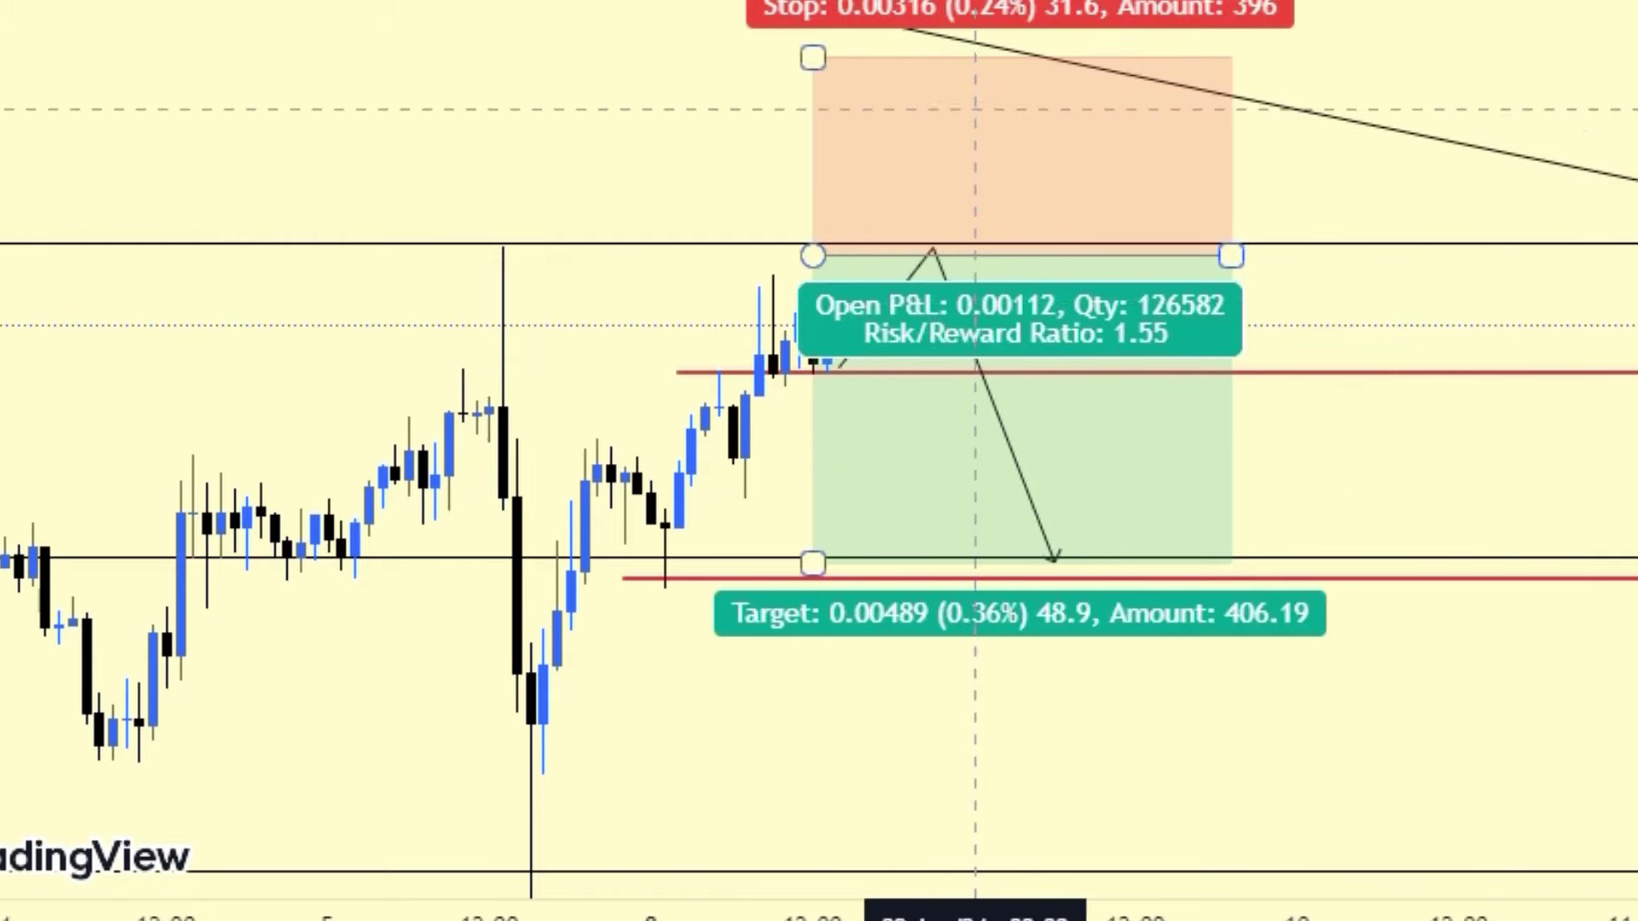
drag(812, 56, 813, 68)
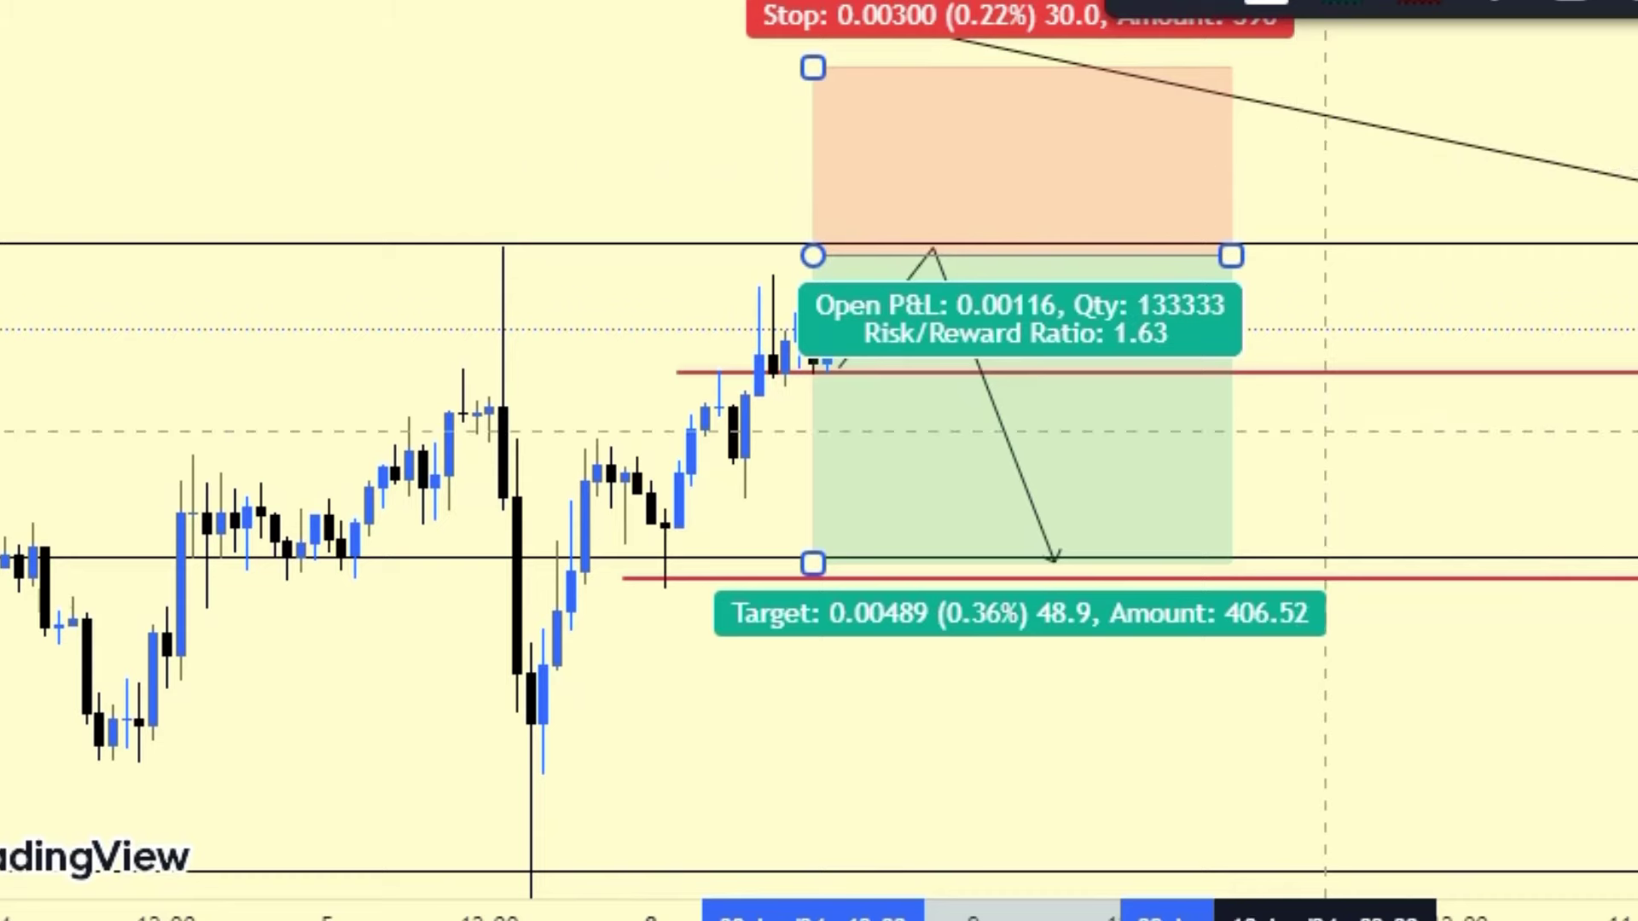
click(1325, 431)
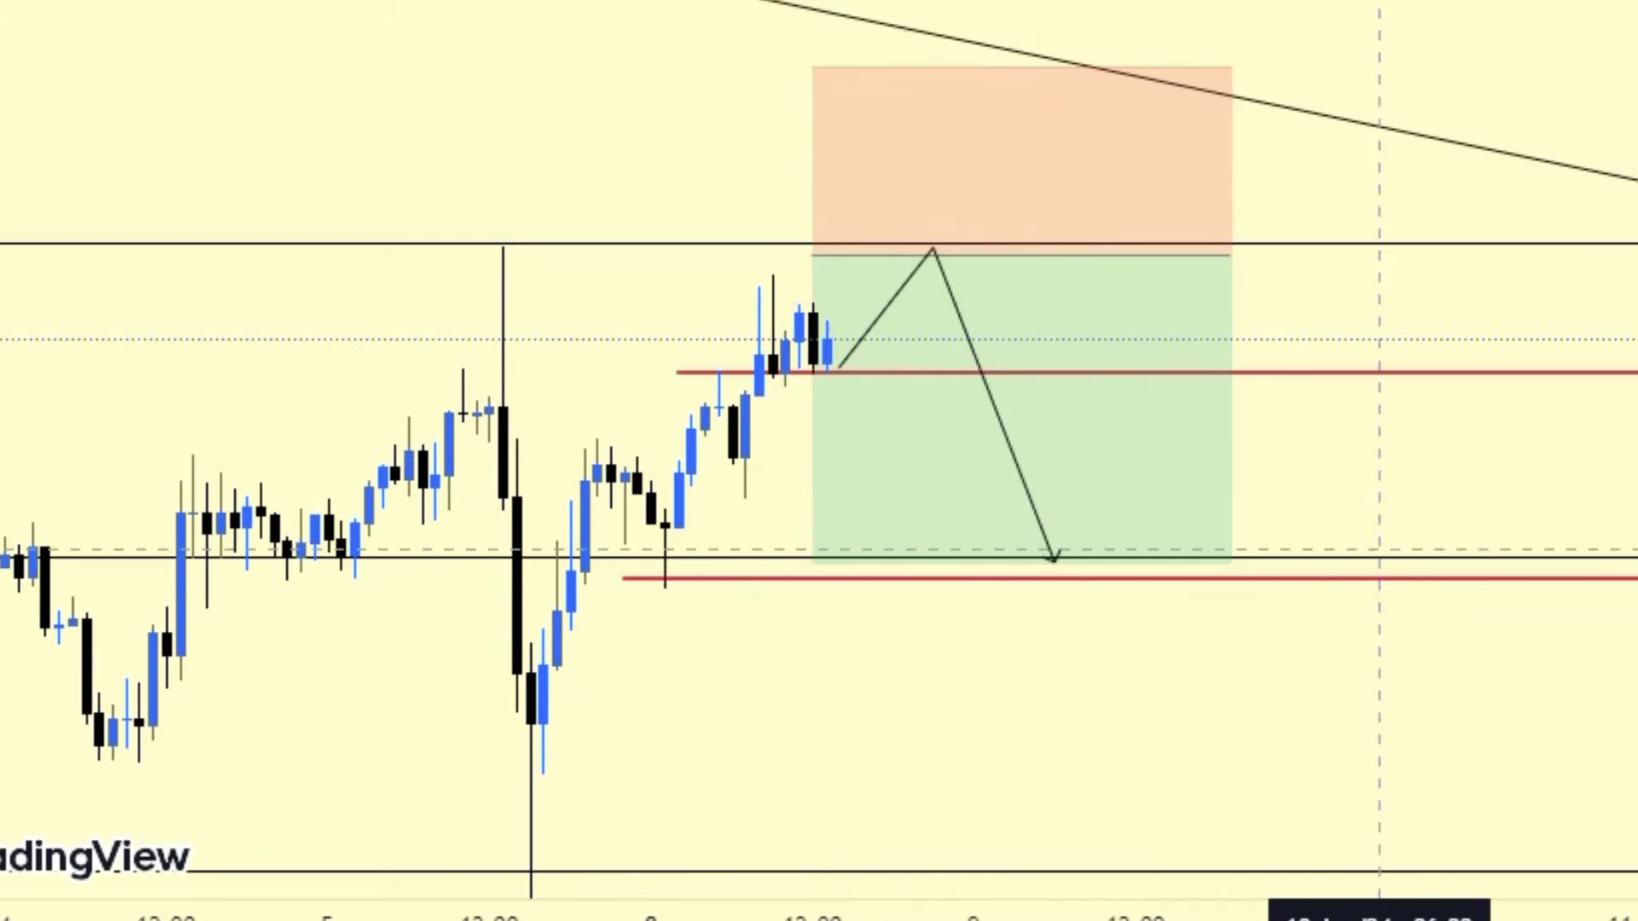
Step: Raise the short position's profit target onto the 1.33500 line, 0.00482 (48.2 pips) from the entry
drag(1379, 476, 1386, 216)
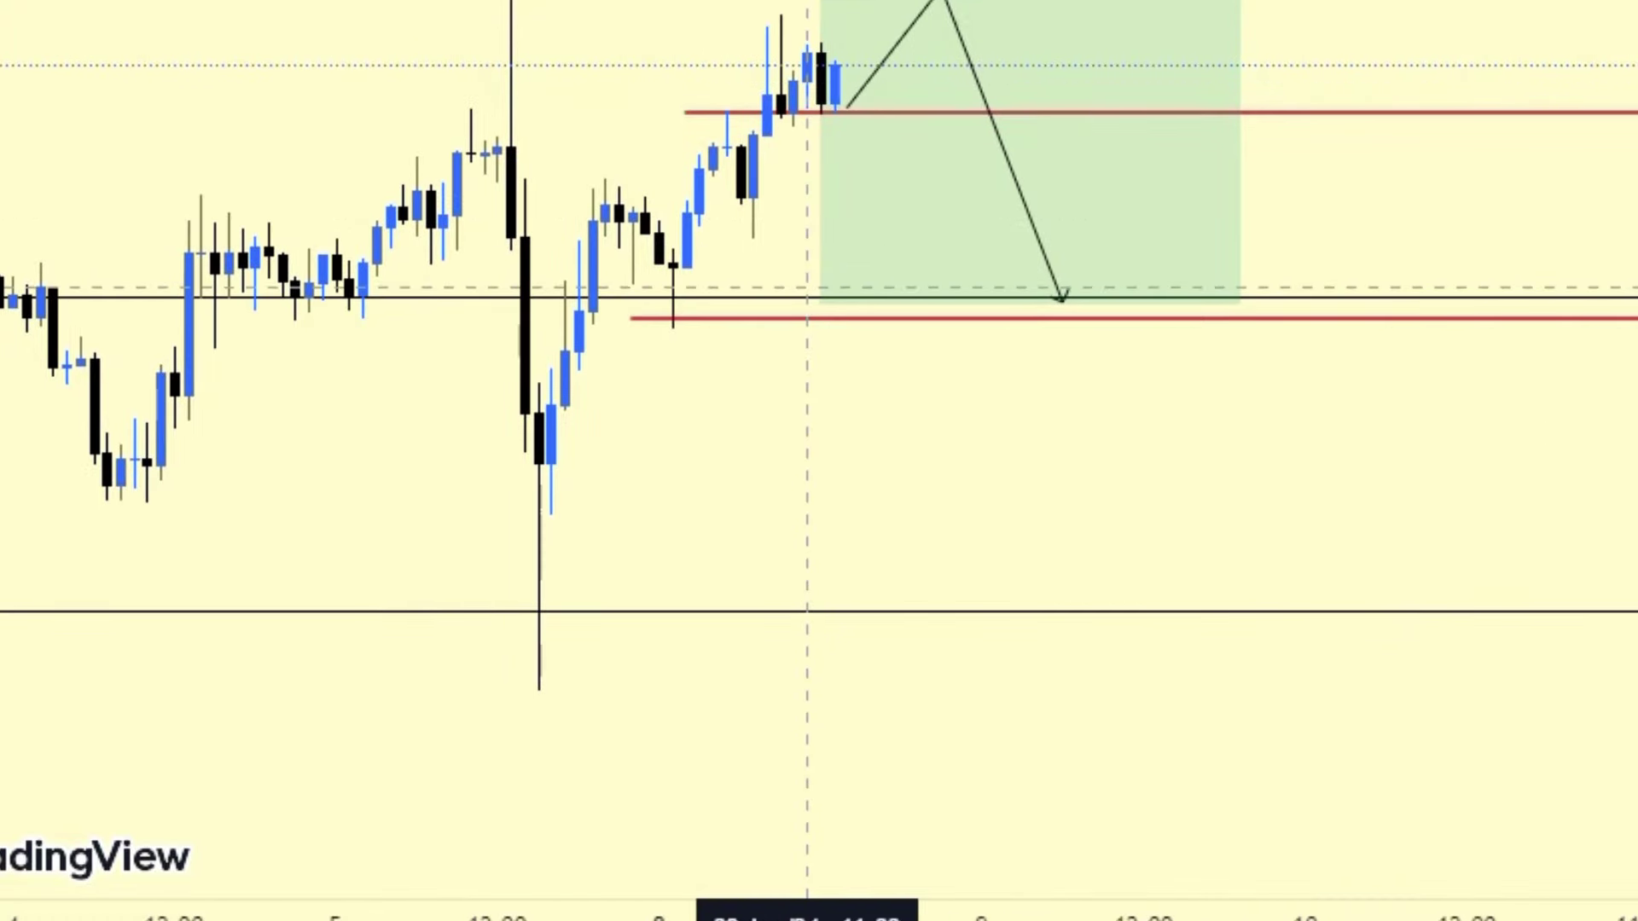
mouse_move(820, 303)
mouse_down()
mouse_move(821, 691)
mouse_move(821, 299)
mouse_up()
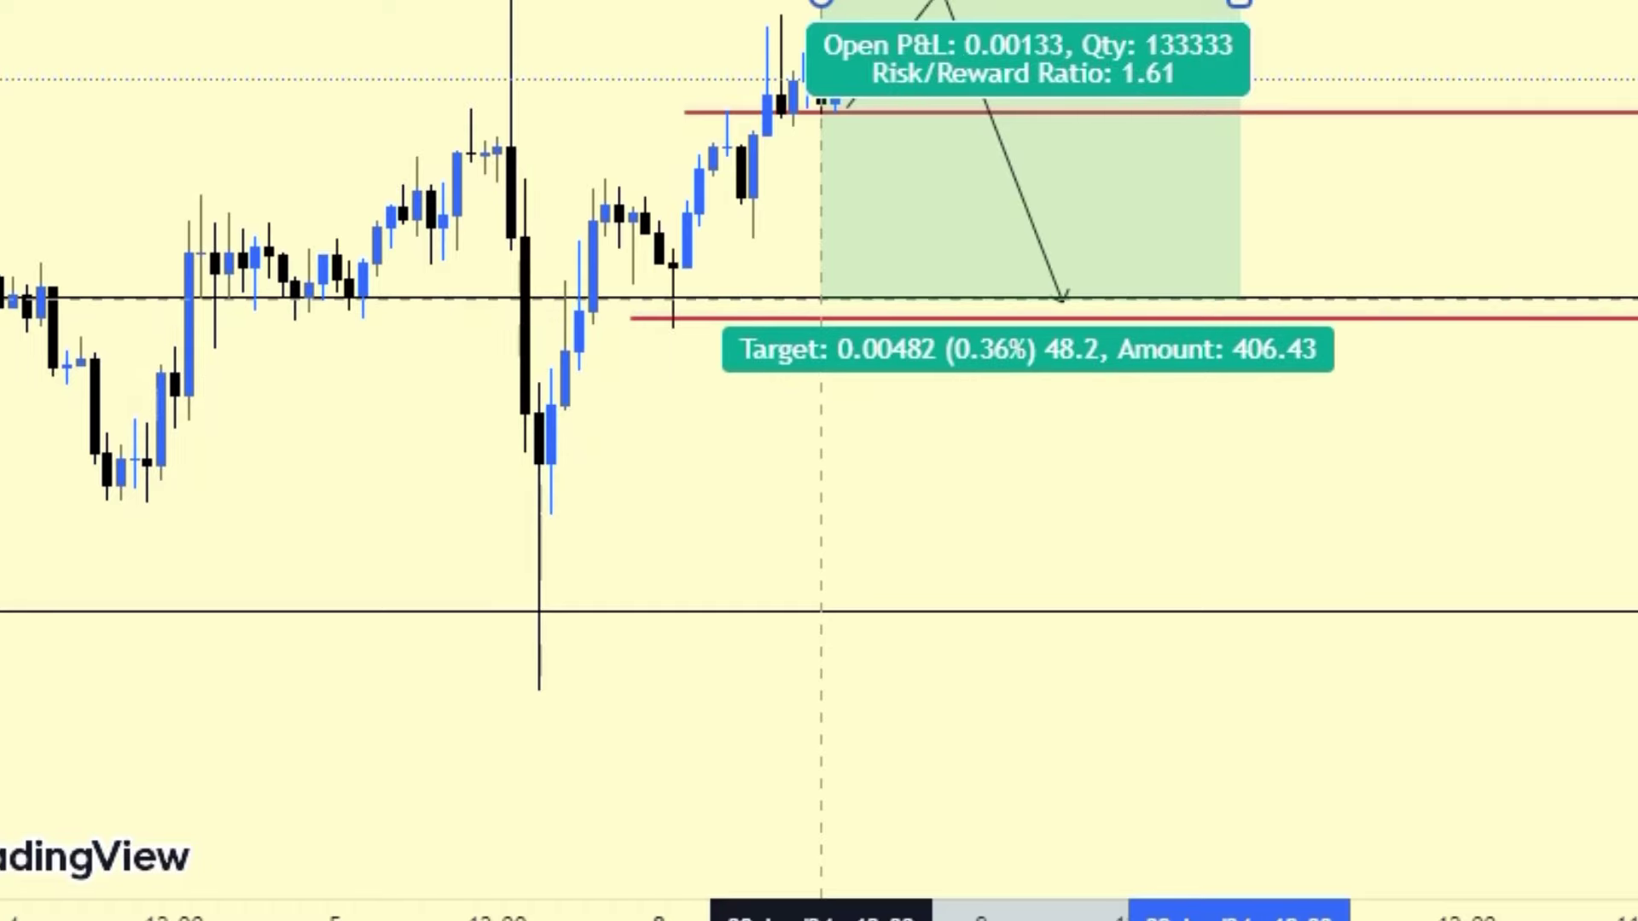
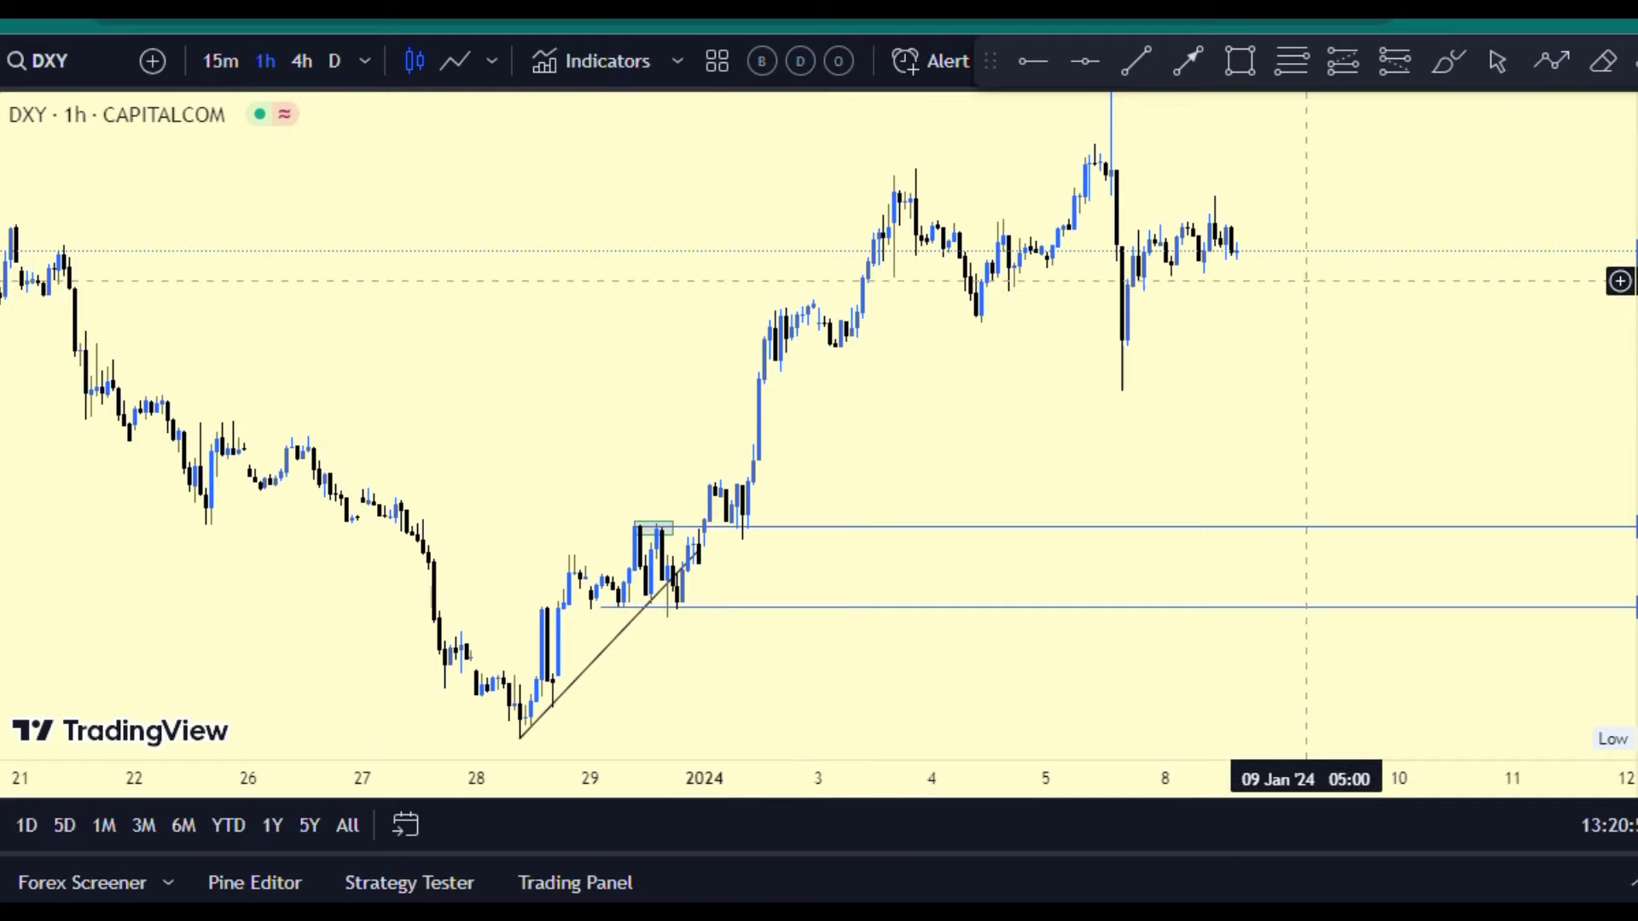
Step: Switch the DXY chart to the 4-hour timeframe and clear its old trend line, horizontal rays and box
drag(1298, 278, 1141, 365)
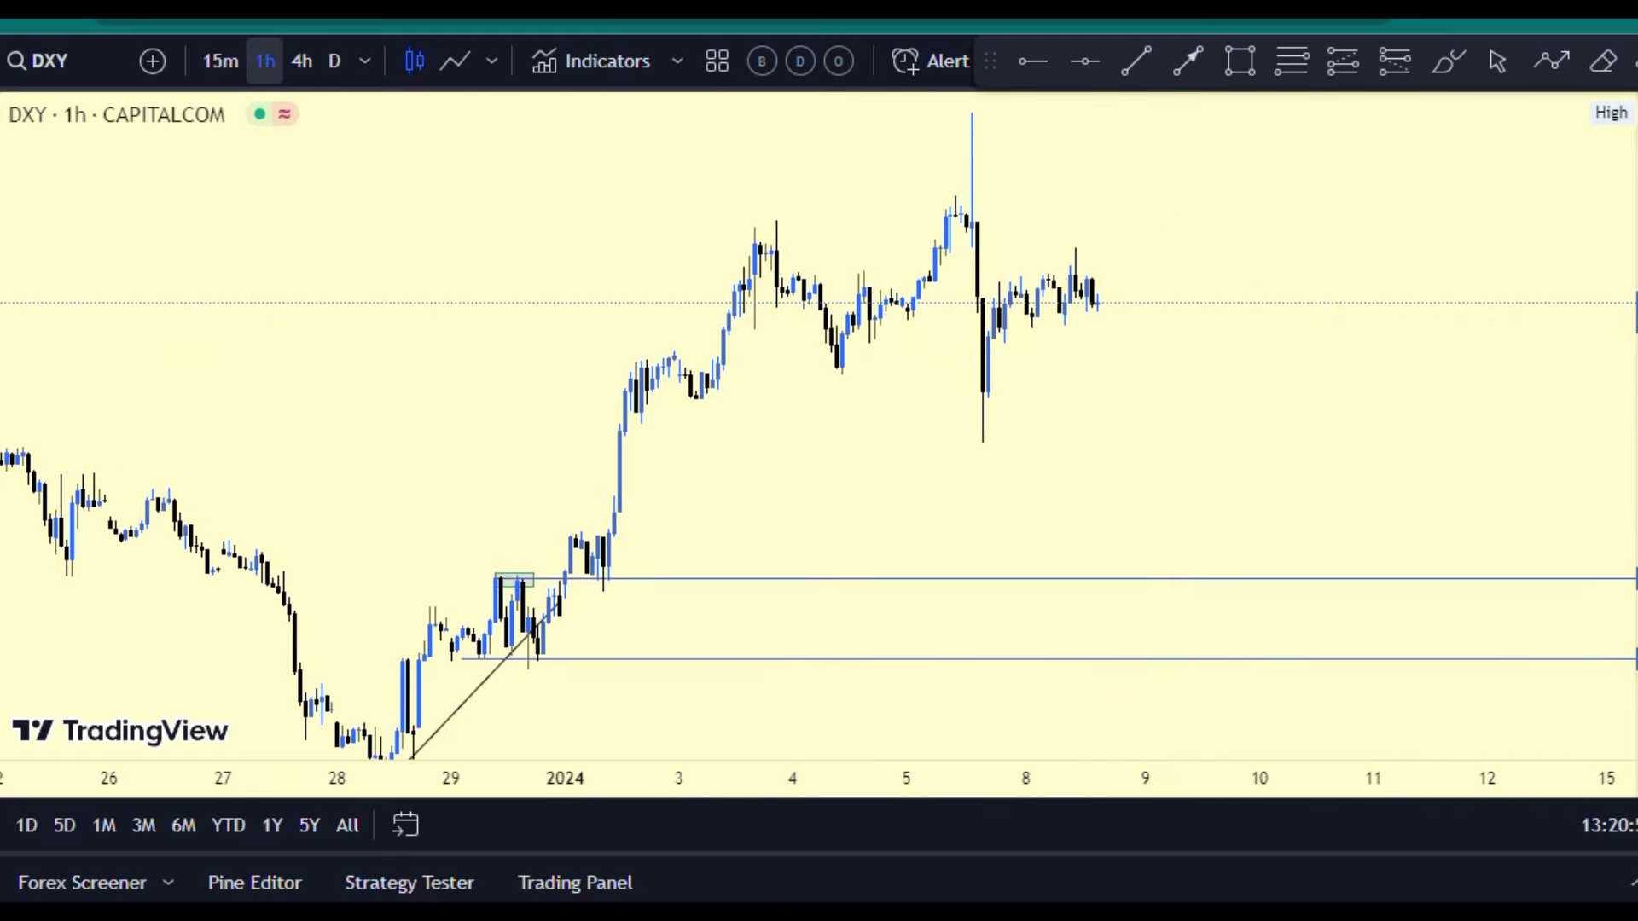
click(302, 60)
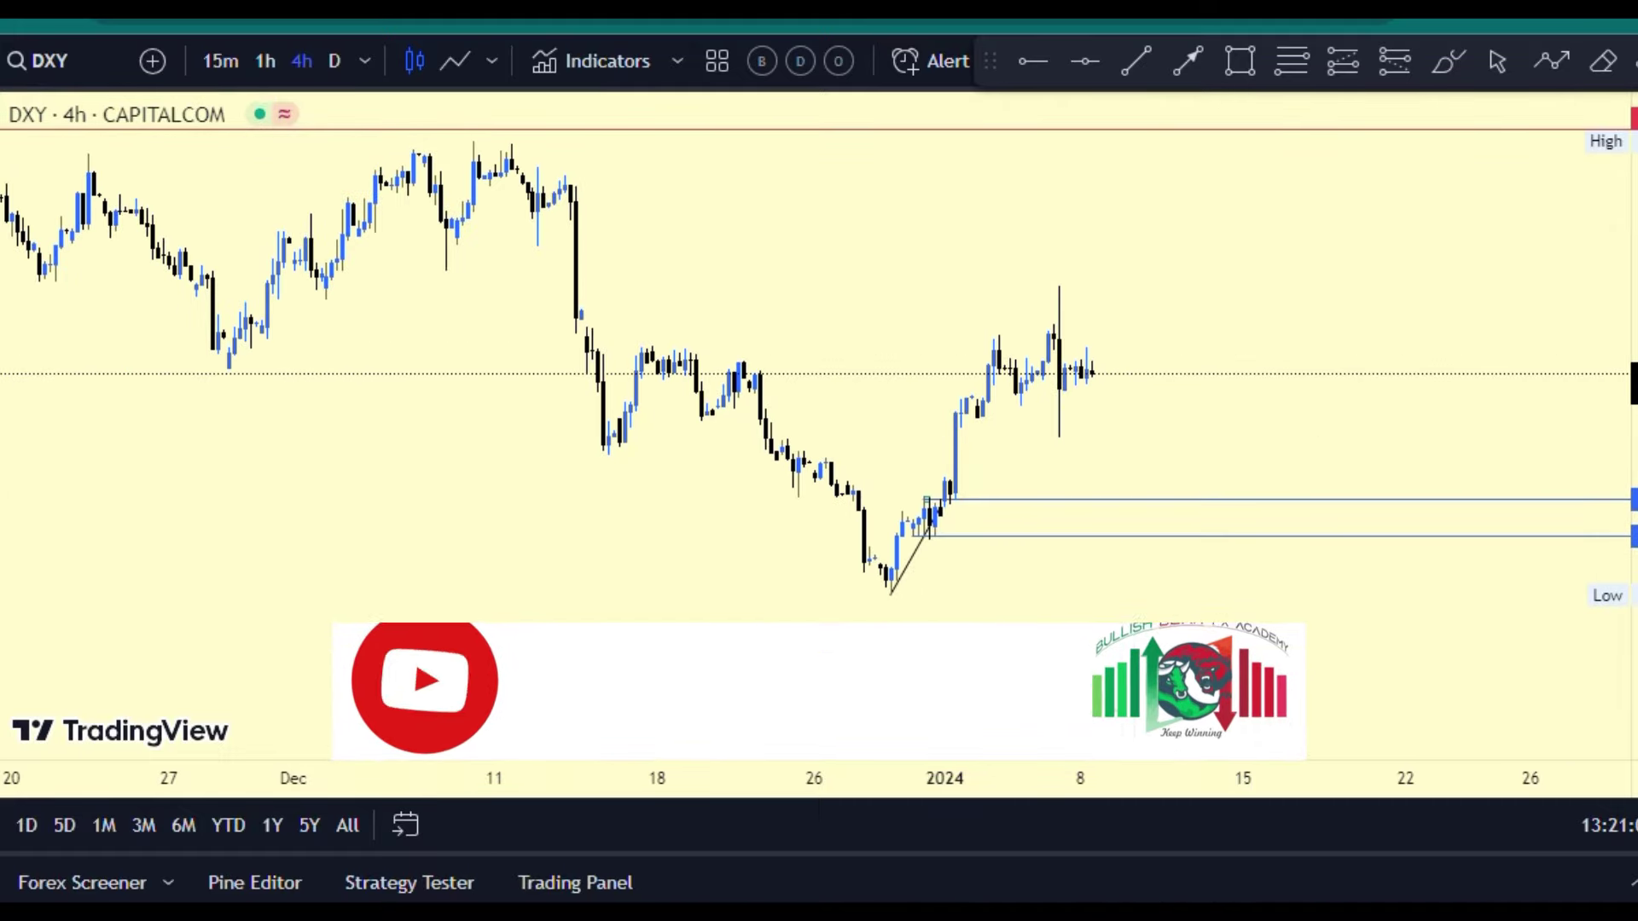
click(2, 836)
click(95, 794)
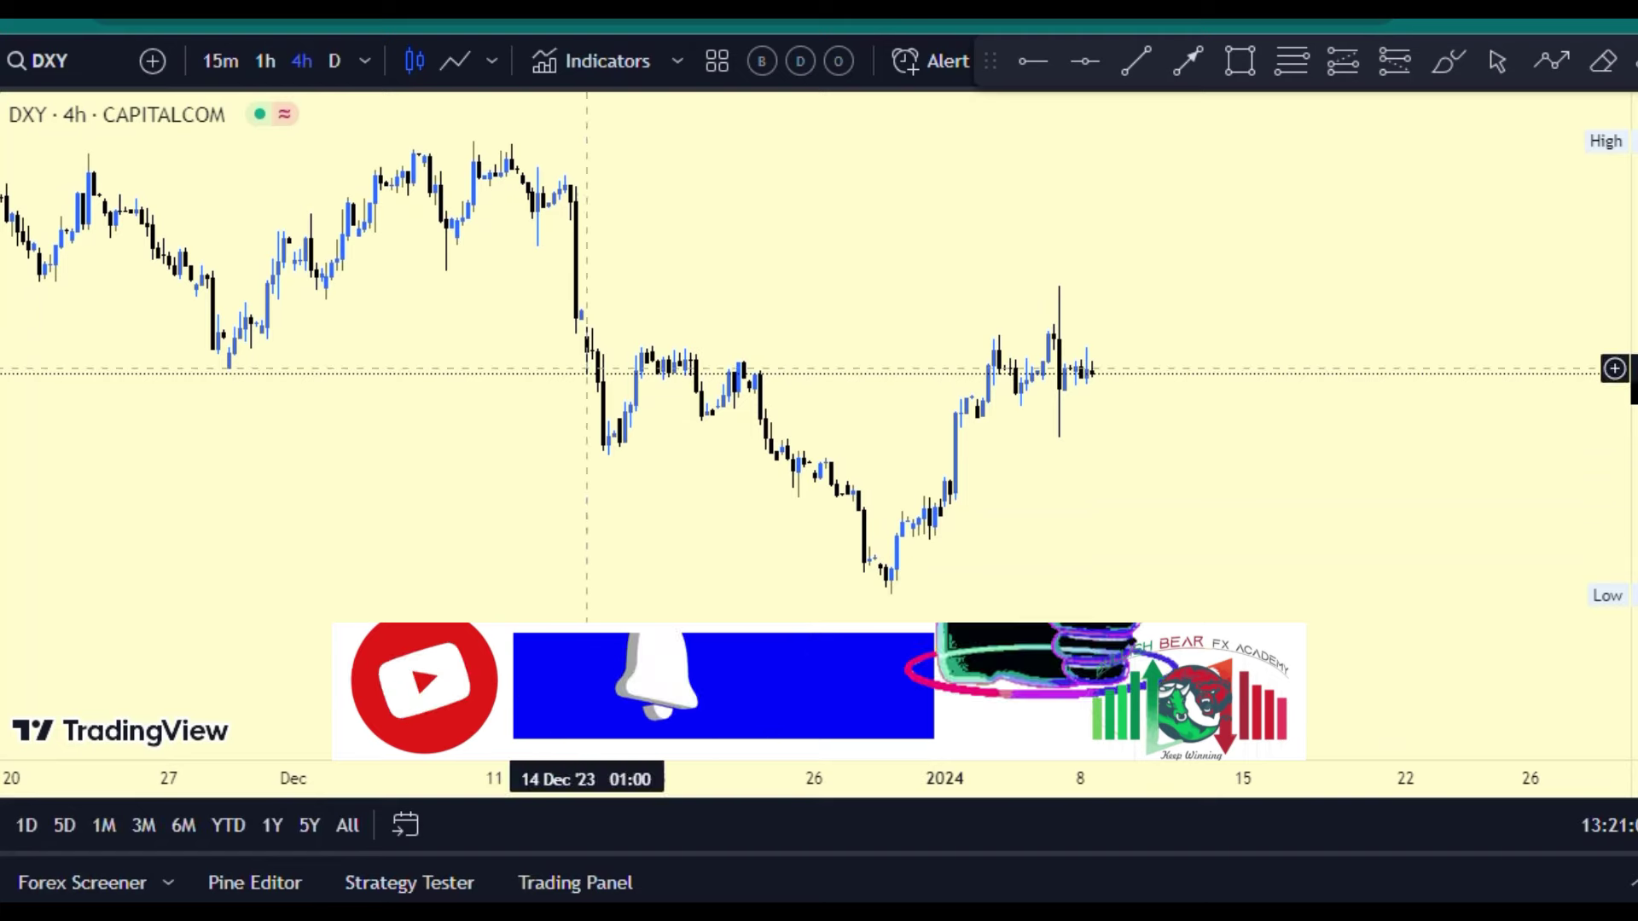
Step: Draw a descending trend line from the 11 December high through the 5 January wick high, ending near 22 January
drag(697, 289, 669, 357)
click(1135, 60)
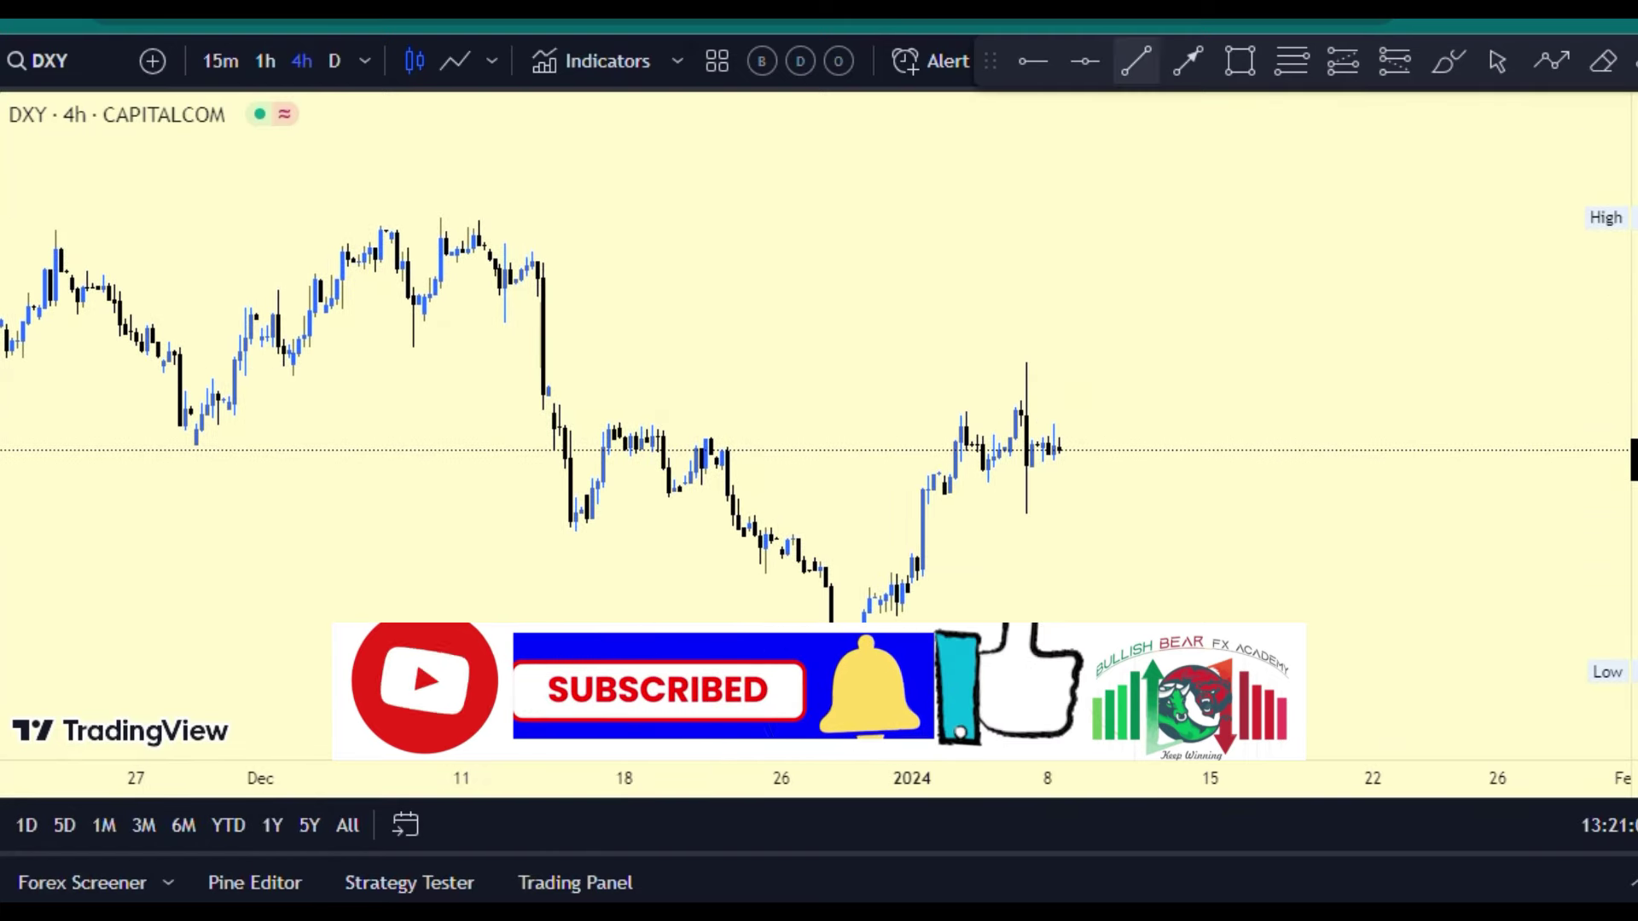
click(479, 222)
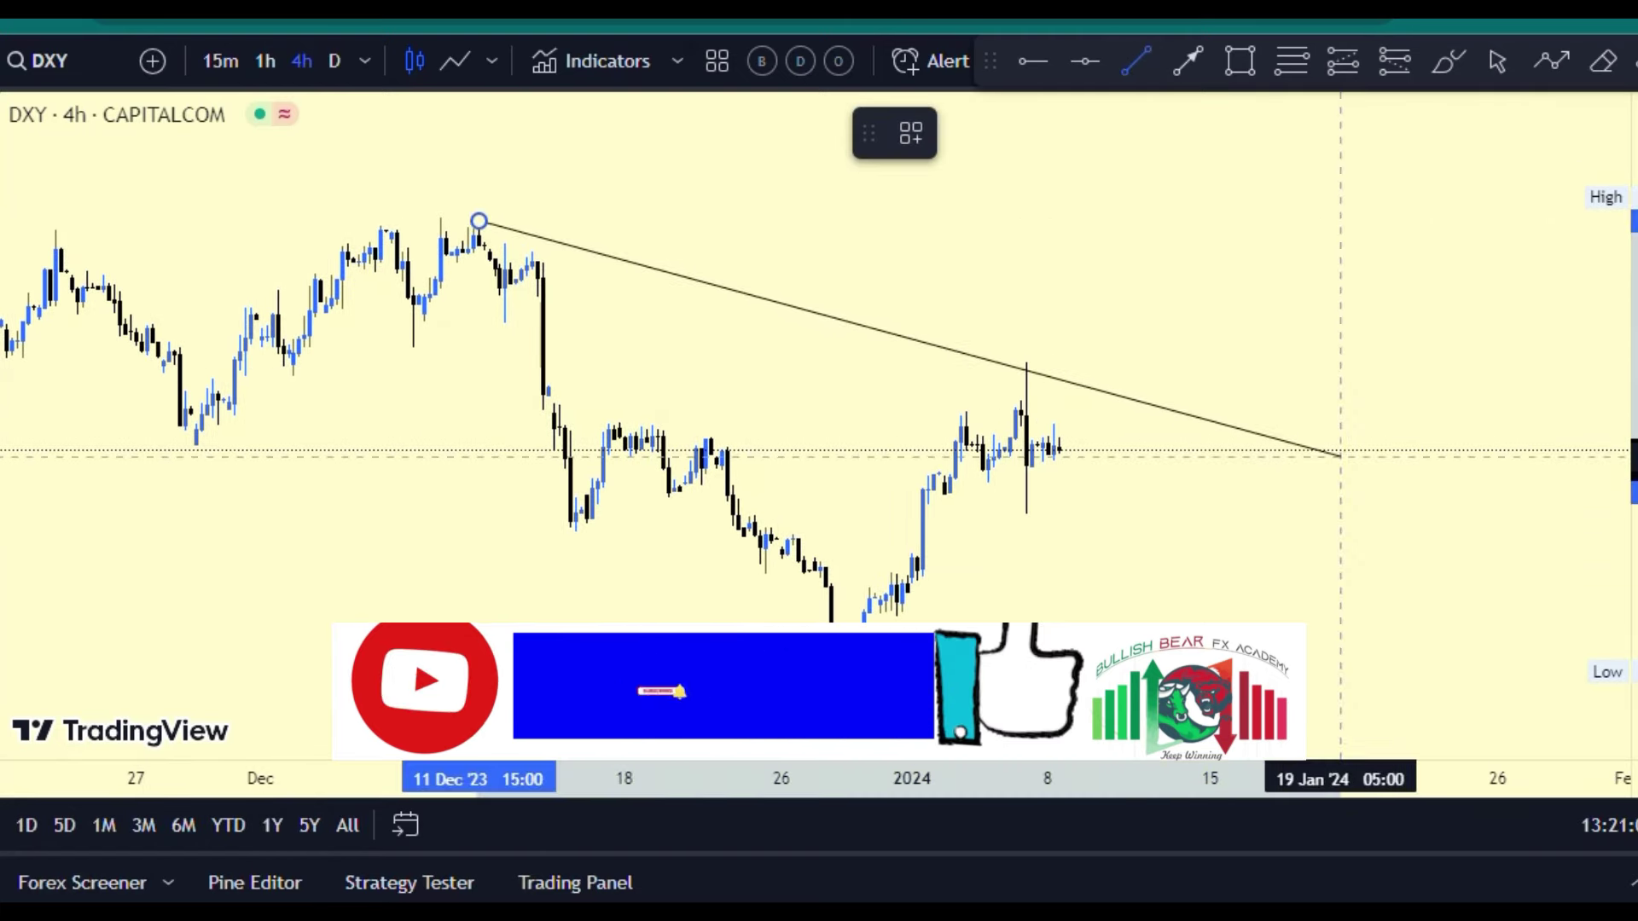
click(1384, 455)
drag(1307, 586, 1305, 538)
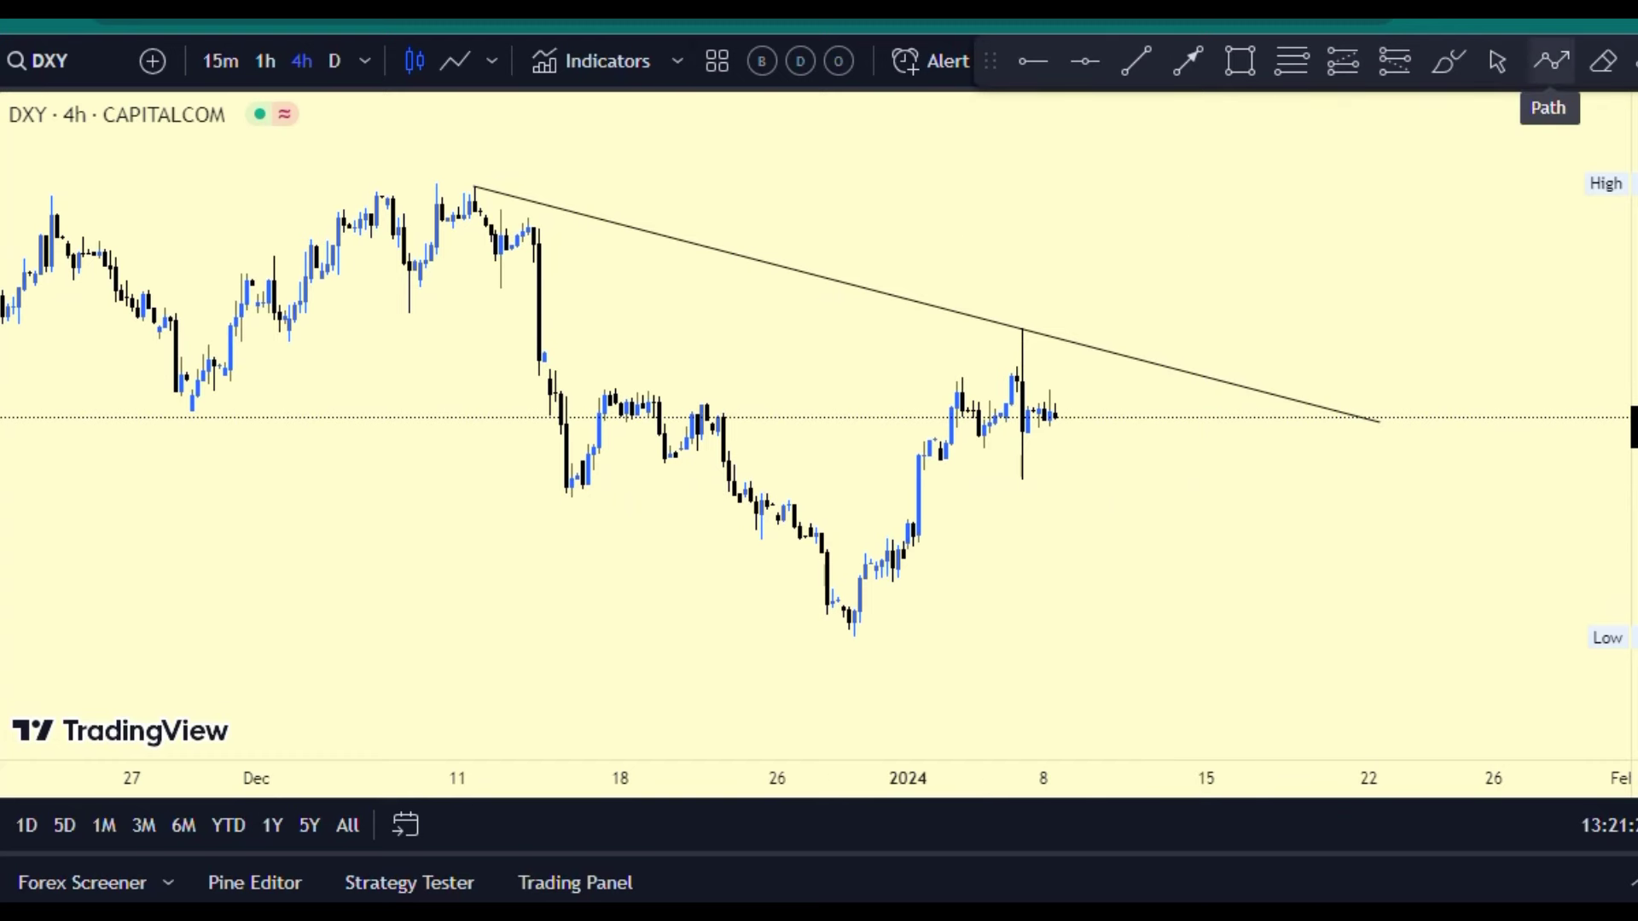
Step: Trace the DXY swings with a path from the mid-December high to a projected high near 12 January, and delete it again
click(1551, 62)
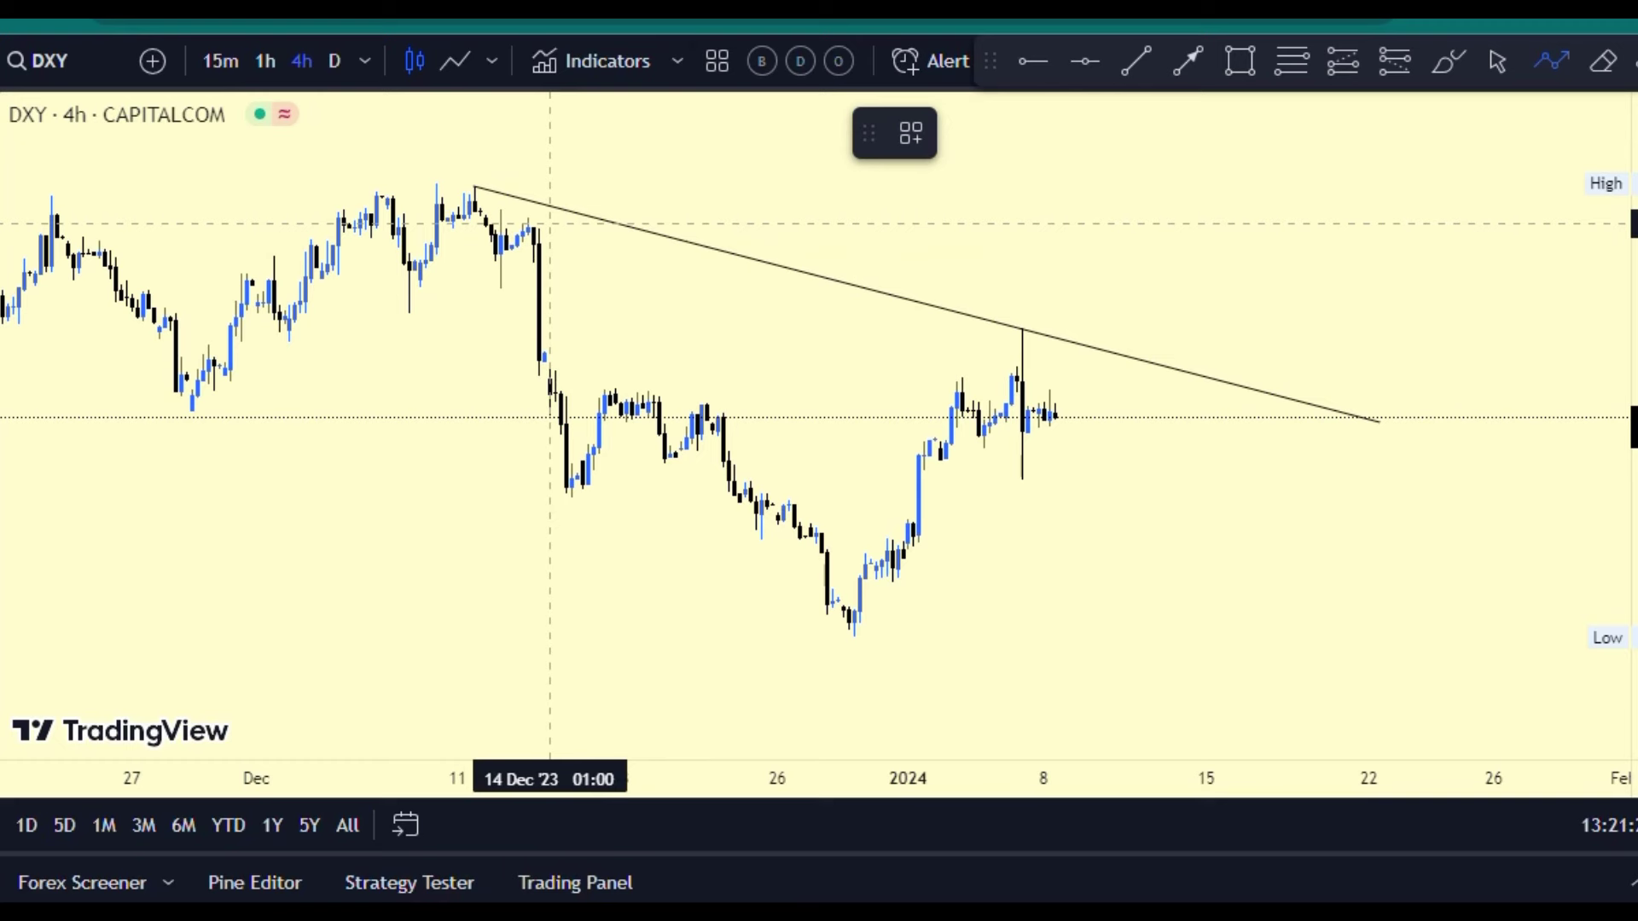
click(528, 230)
click(571, 494)
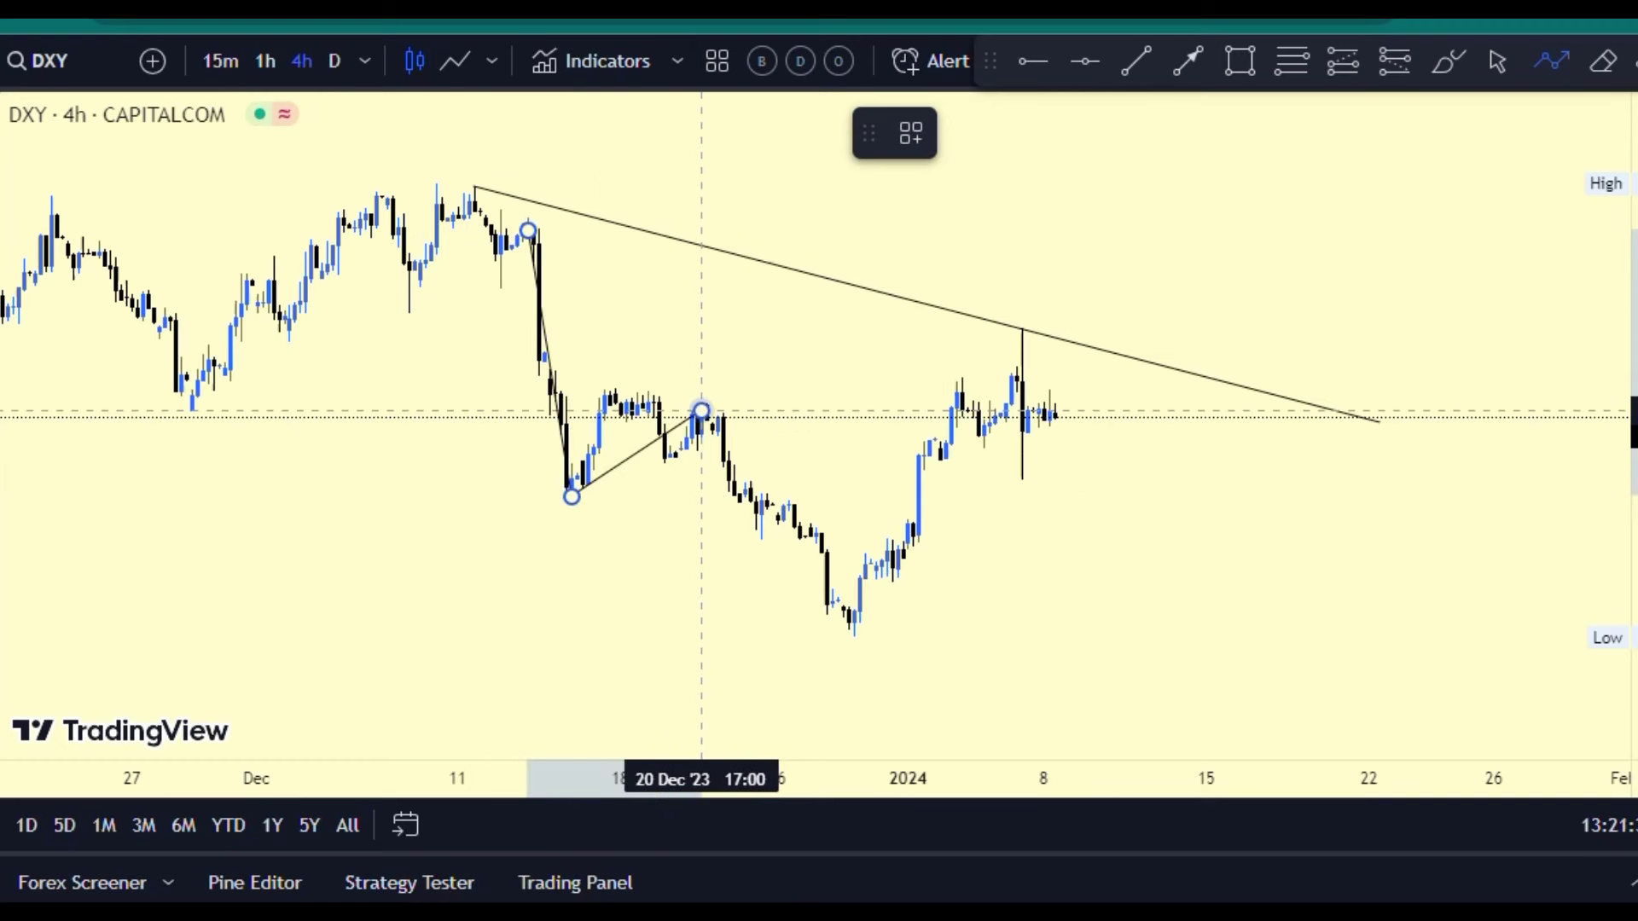
click(701, 411)
click(863, 640)
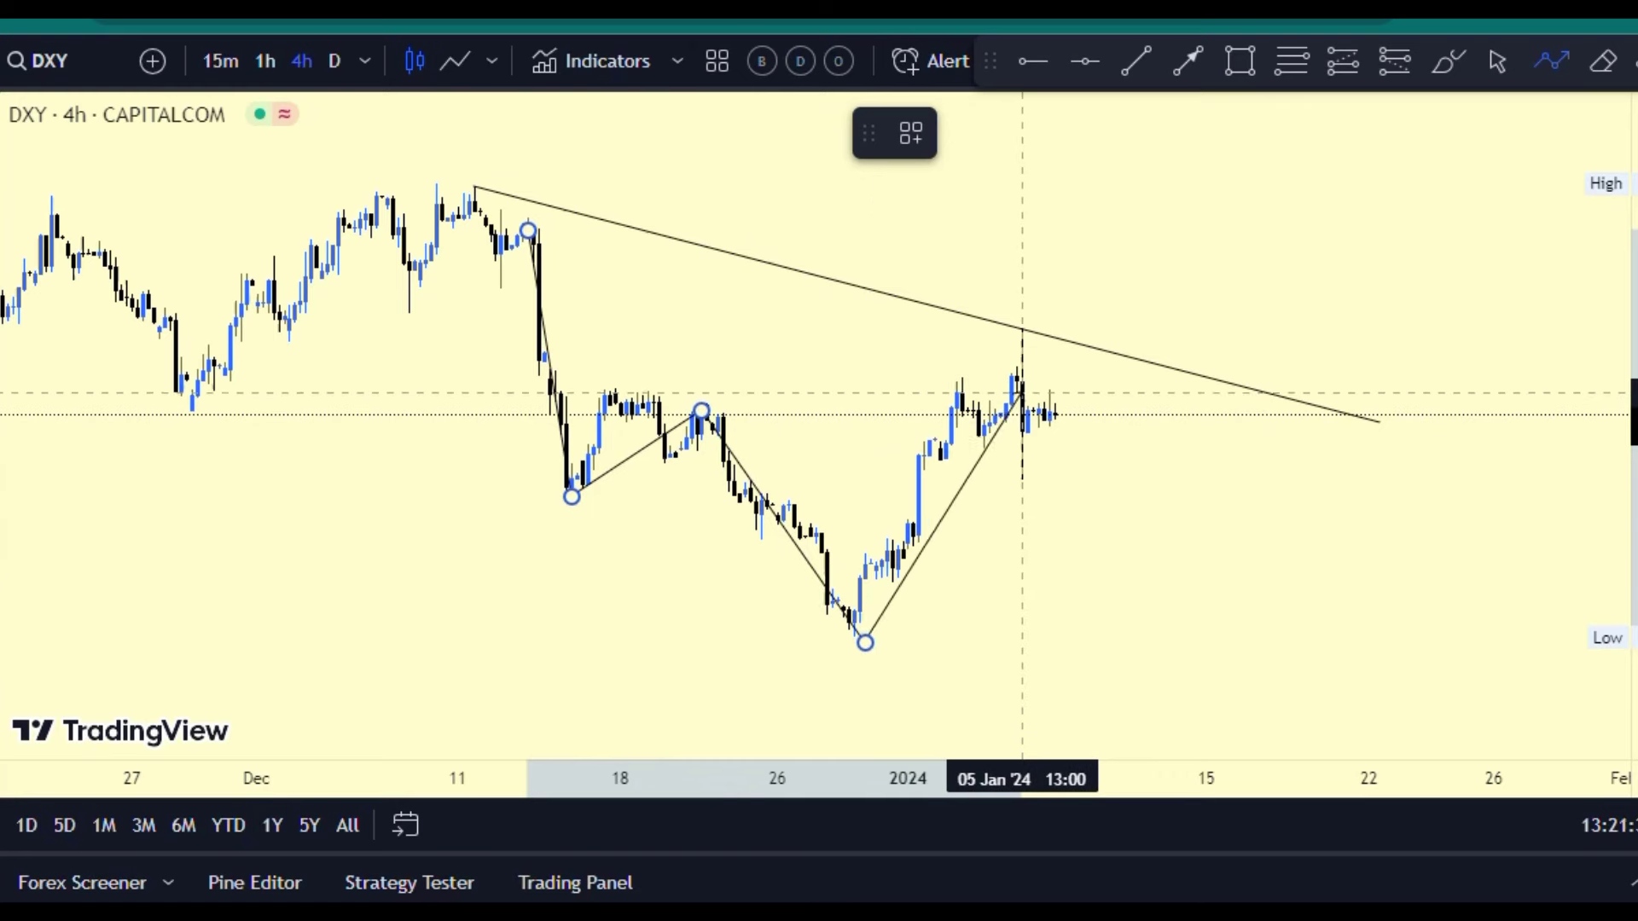
click(1017, 377)
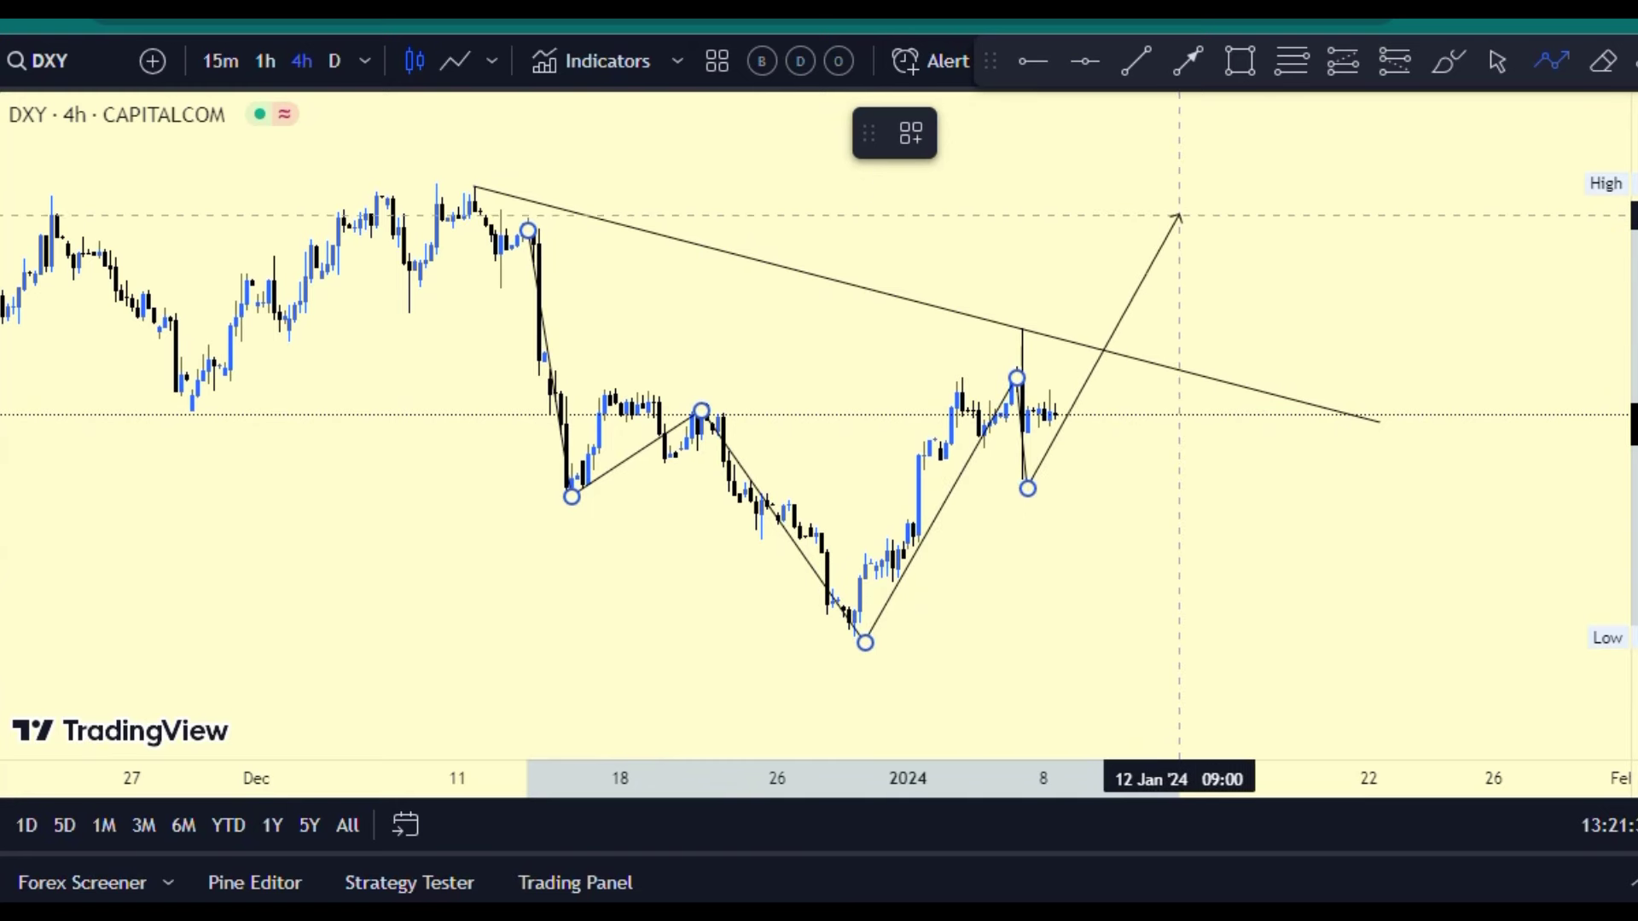
click(1196, 201)
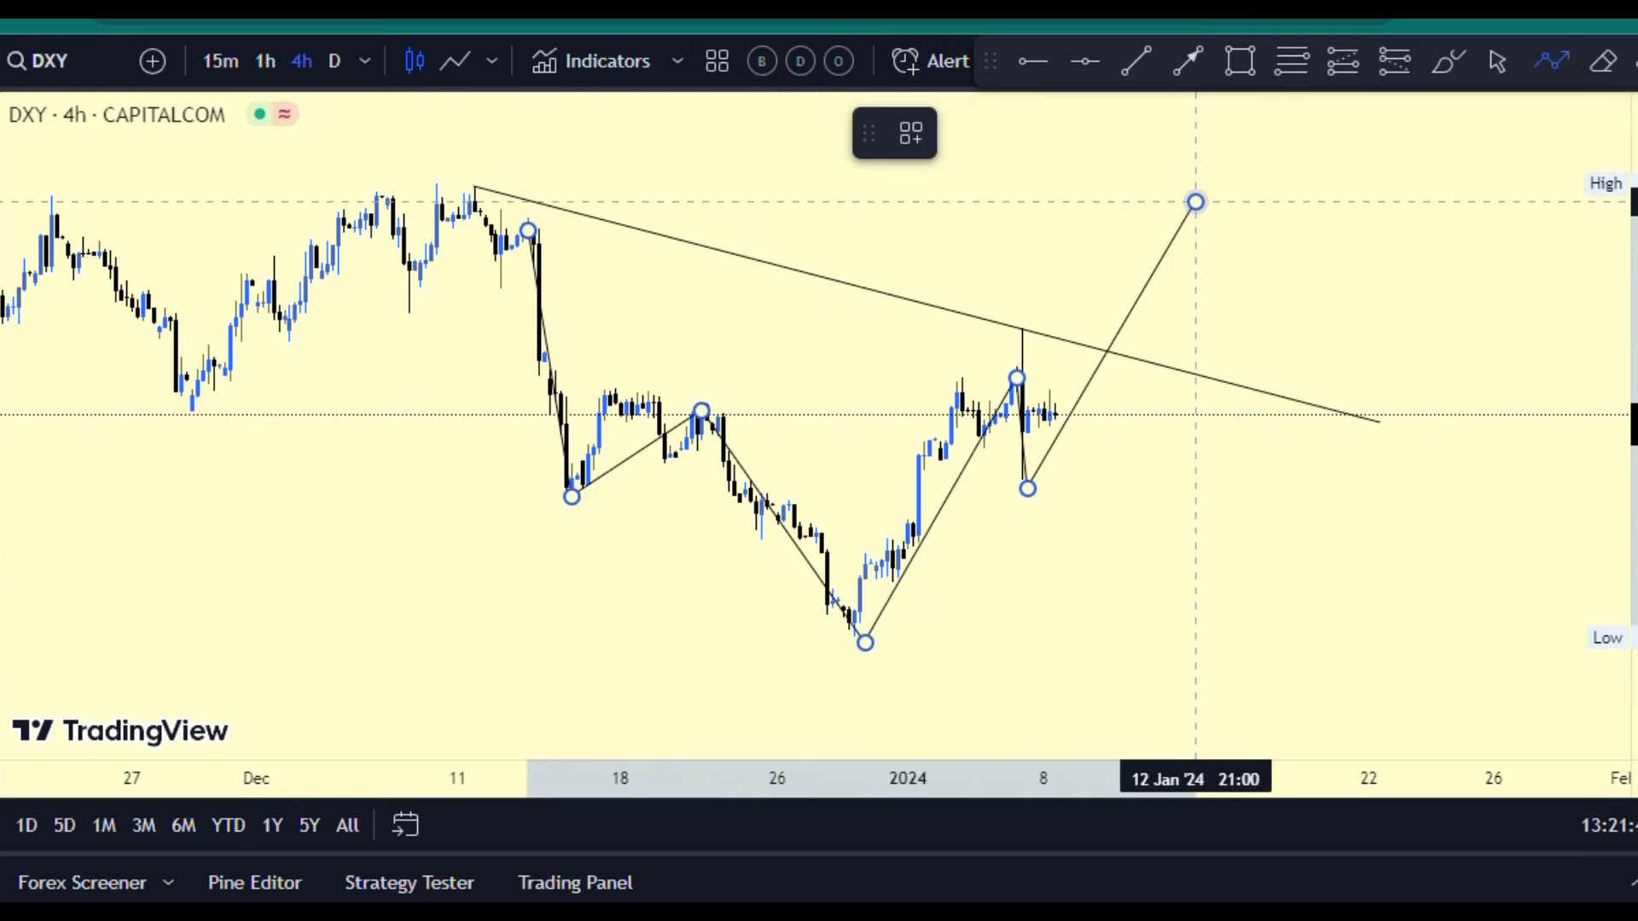
click(1195, 202)
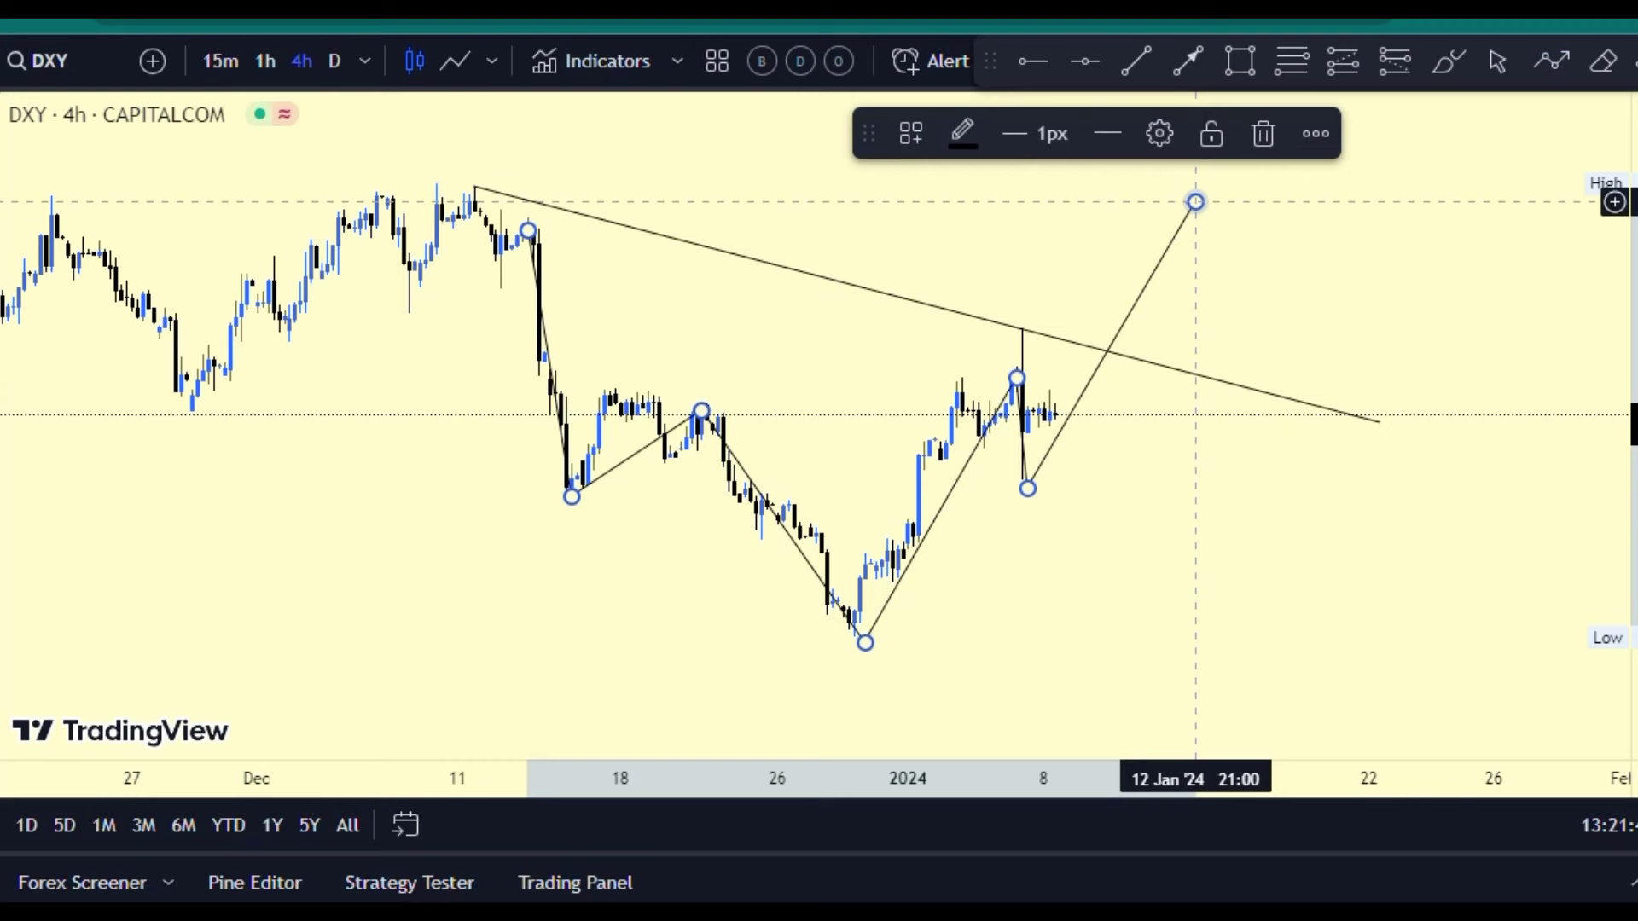
key(Delete)
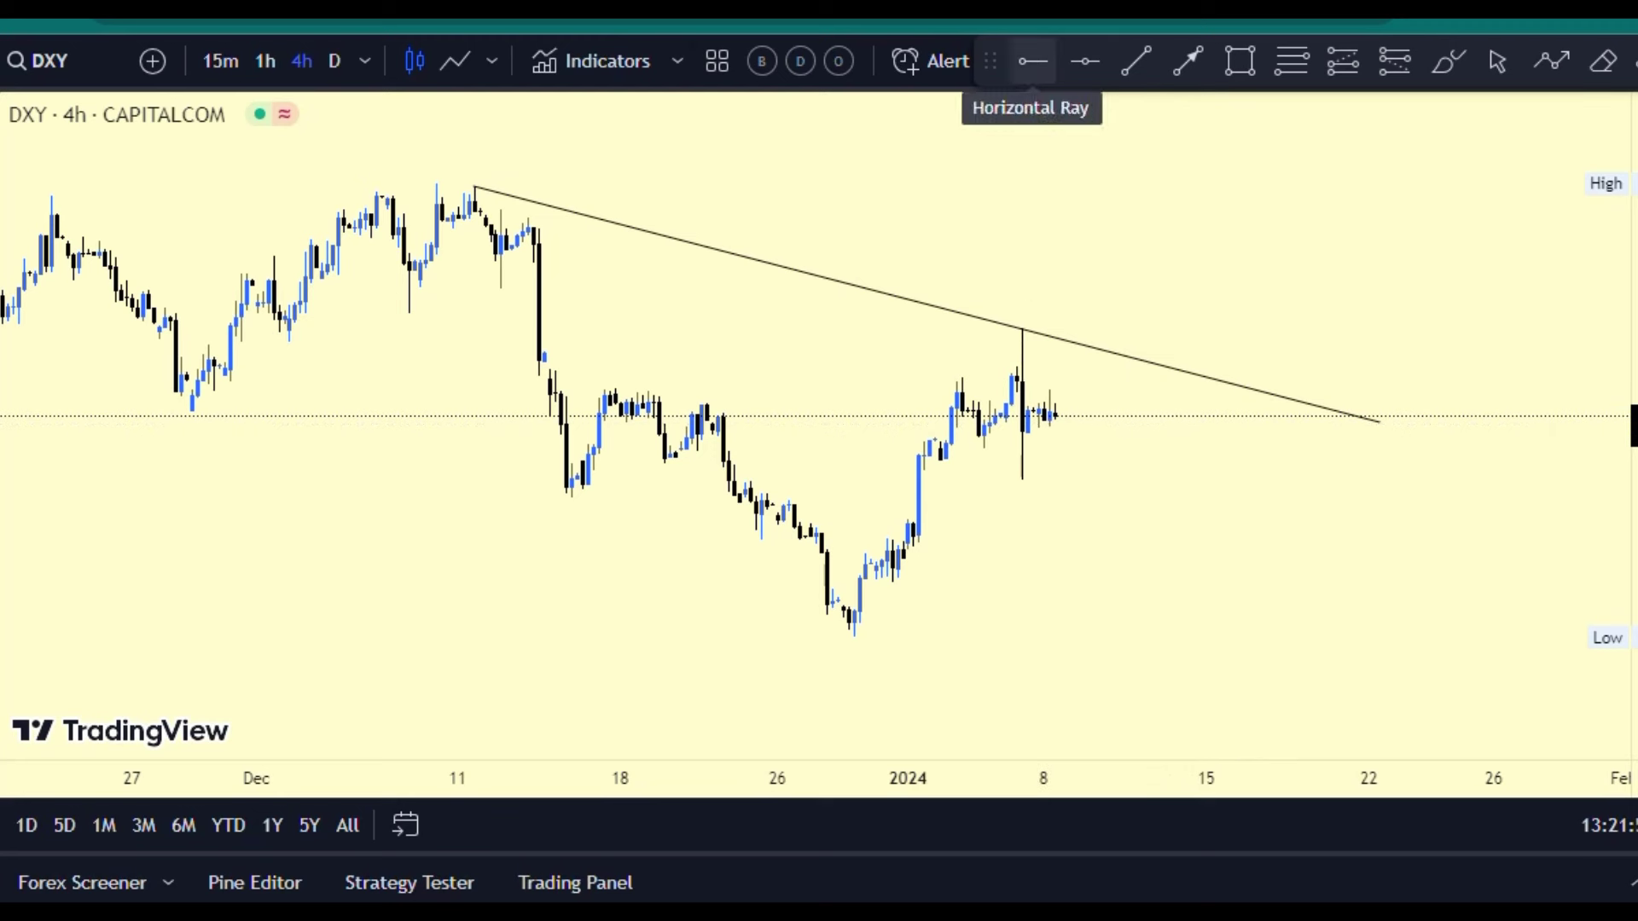
Step: Mark the 28 November low with a horizontal ray and switch the DXY chart to the 1-hour timeframe
click(1032, 61)
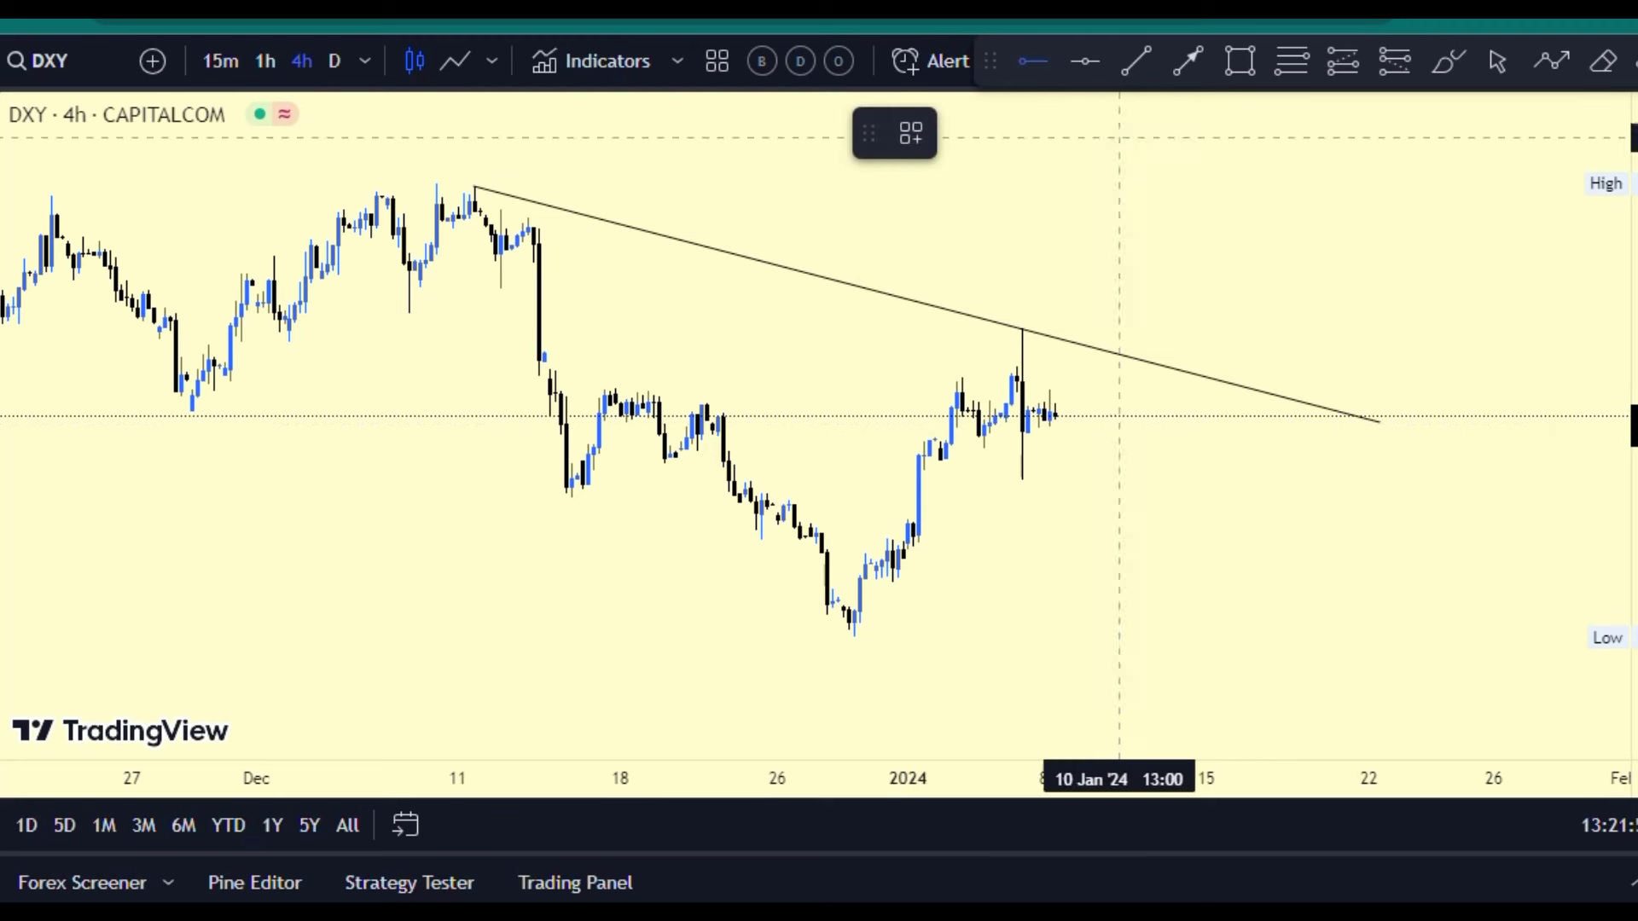
click(187, 412)
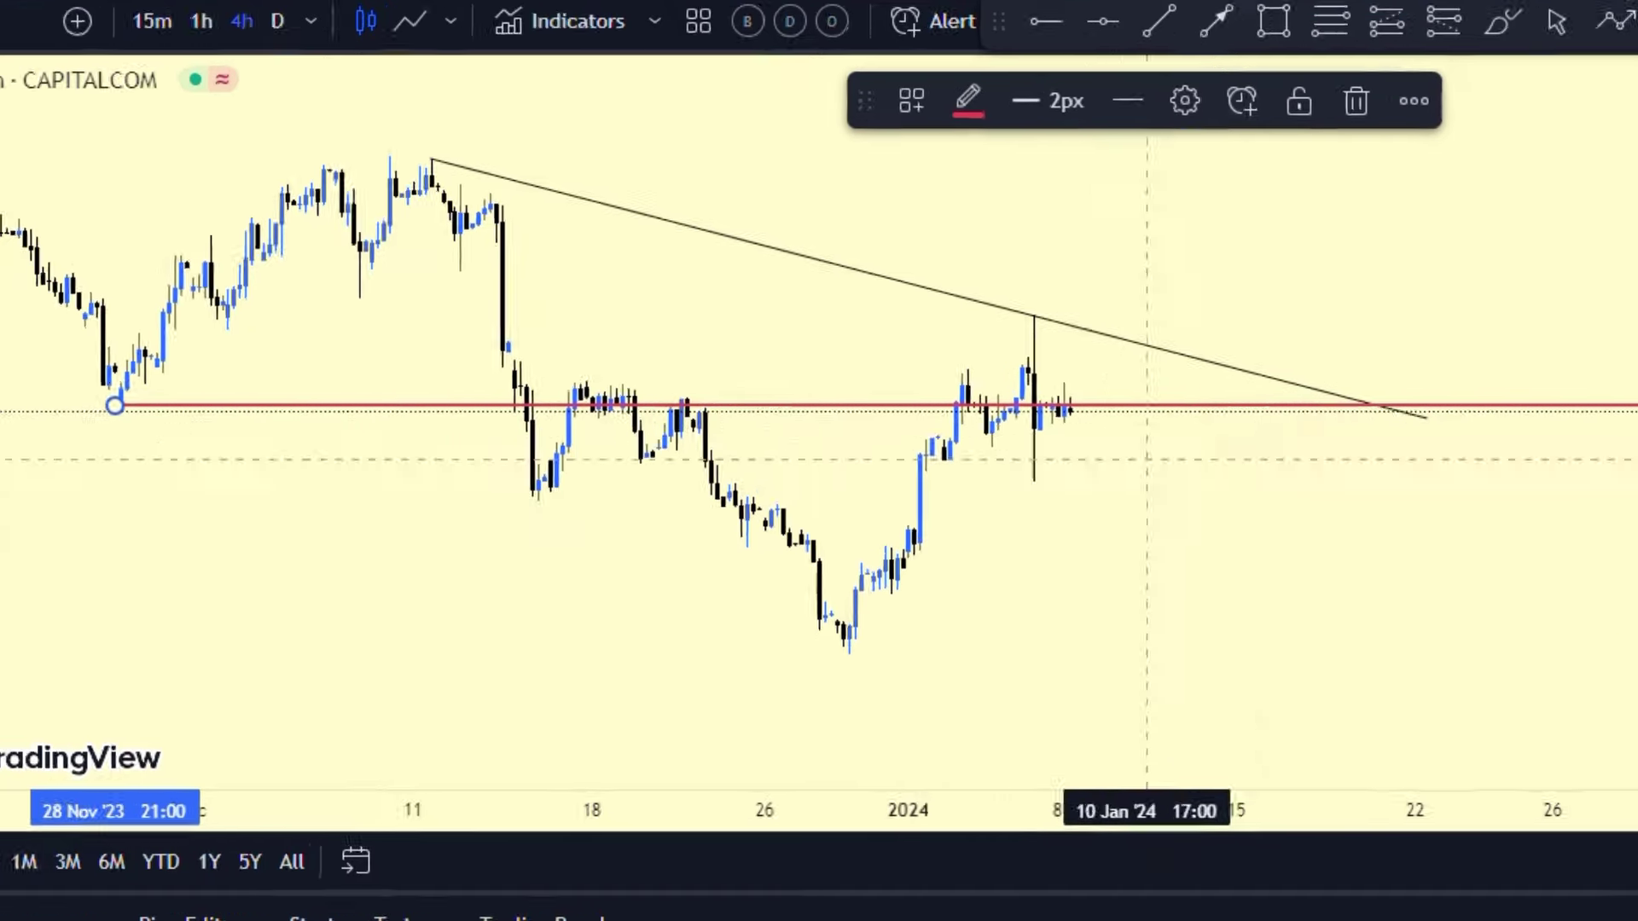
drag(1634, 854, 1634, 546)
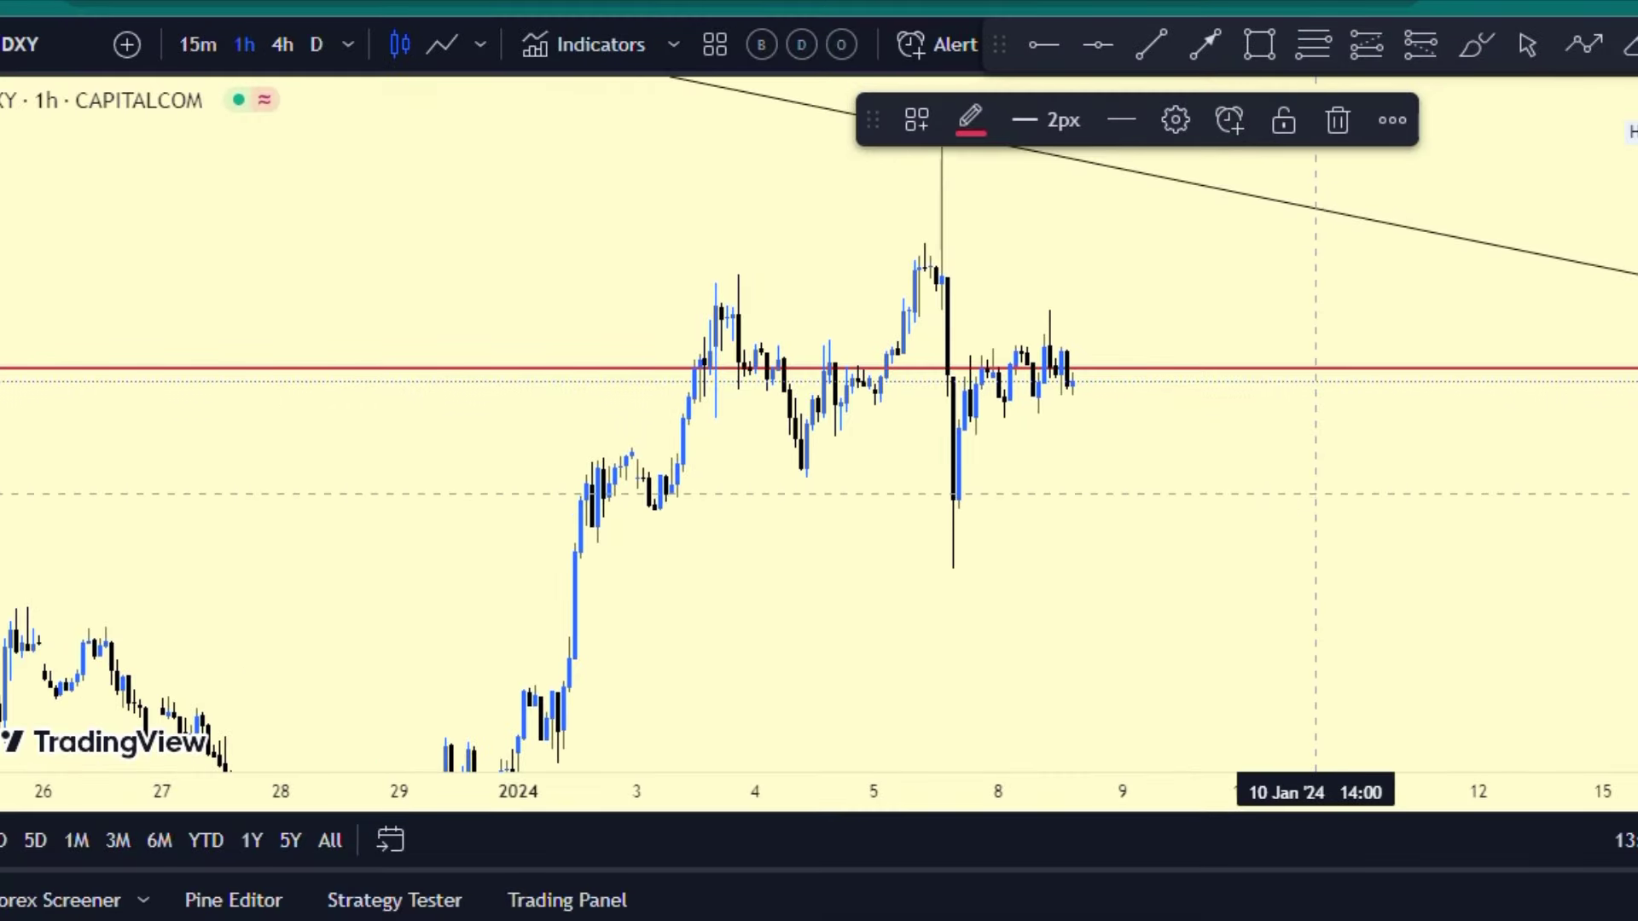
Step: Examine the recent 1-hour DXY candles around the red ray and below the descending trend line
drag(1316, 494, 1078, 470)
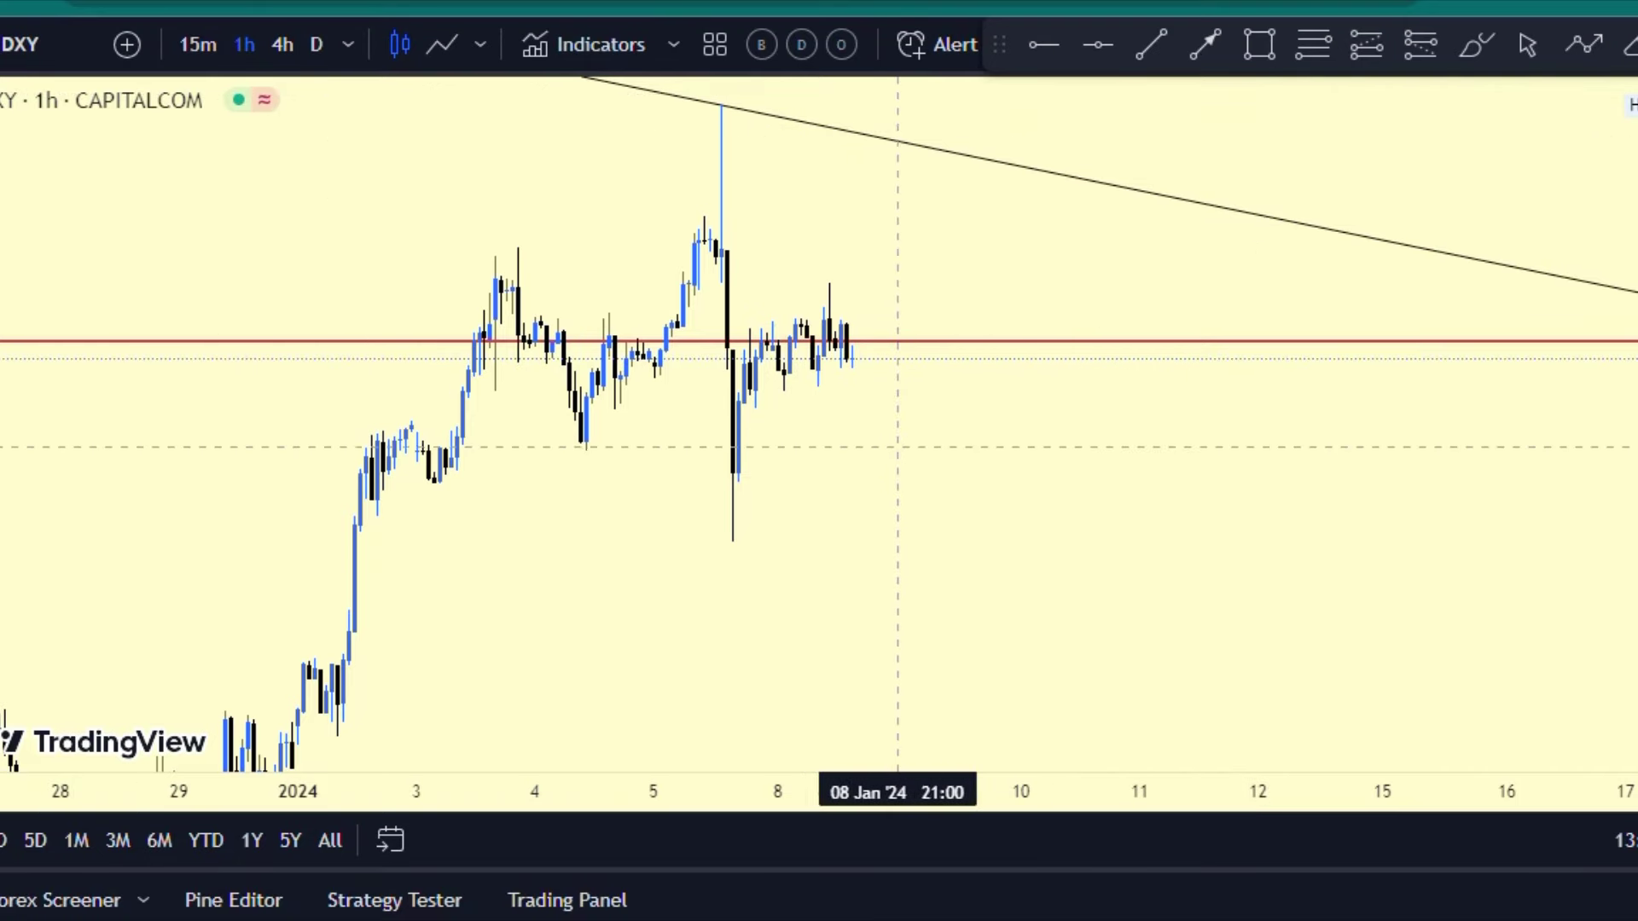
scroll(901, 439, up, 3)
drag(858, 429, 1289, 363)
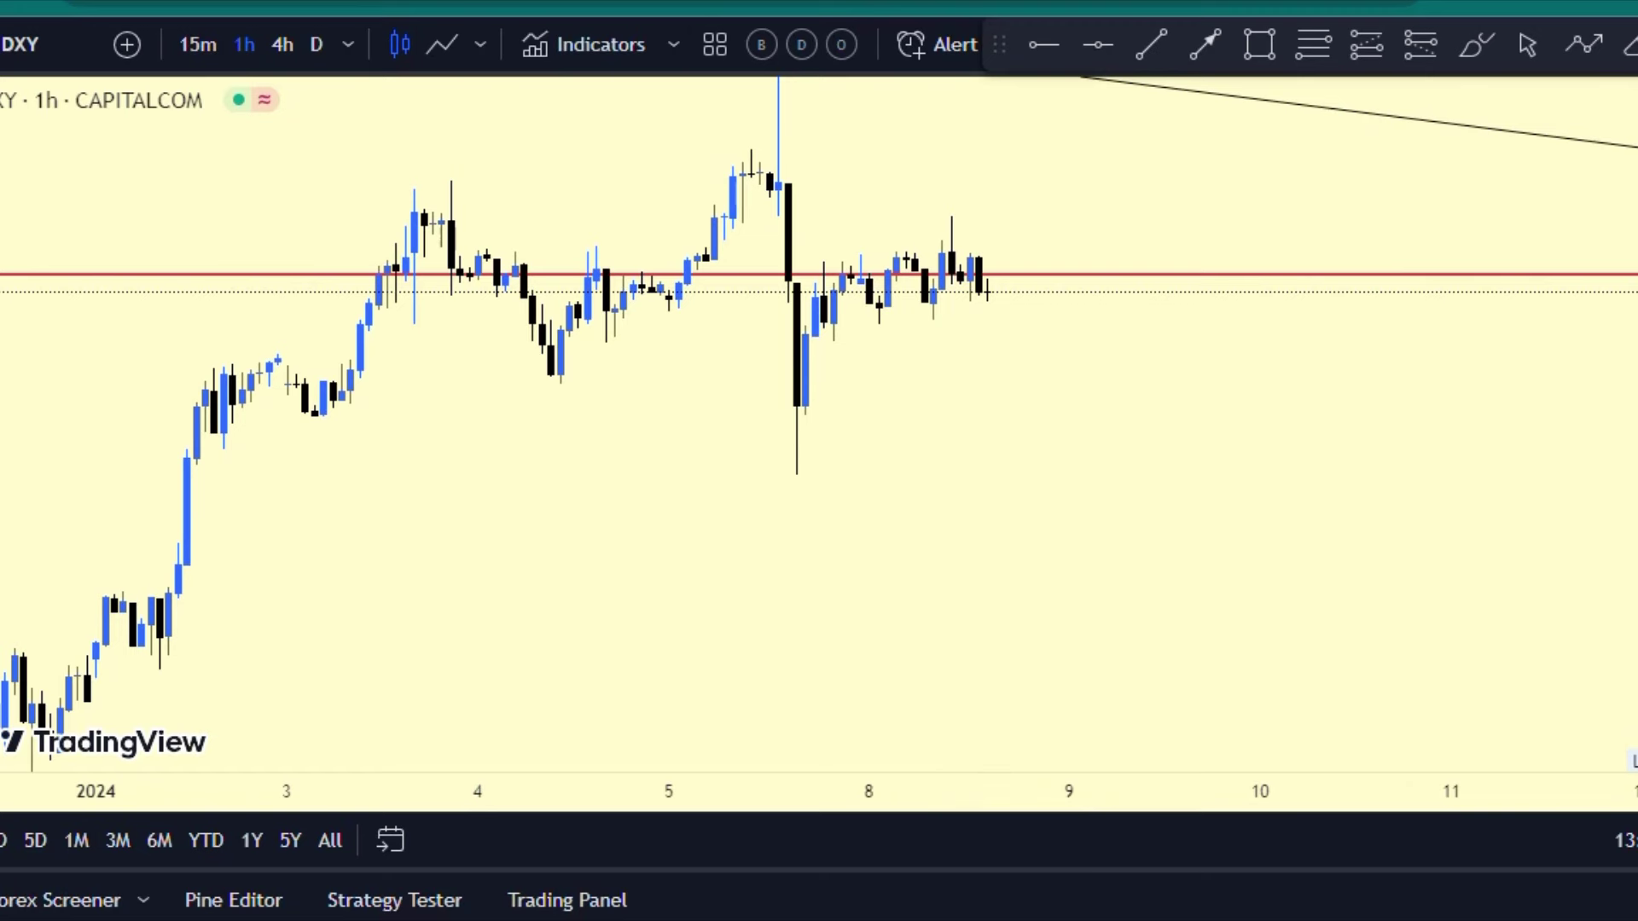
click(1636, 103)
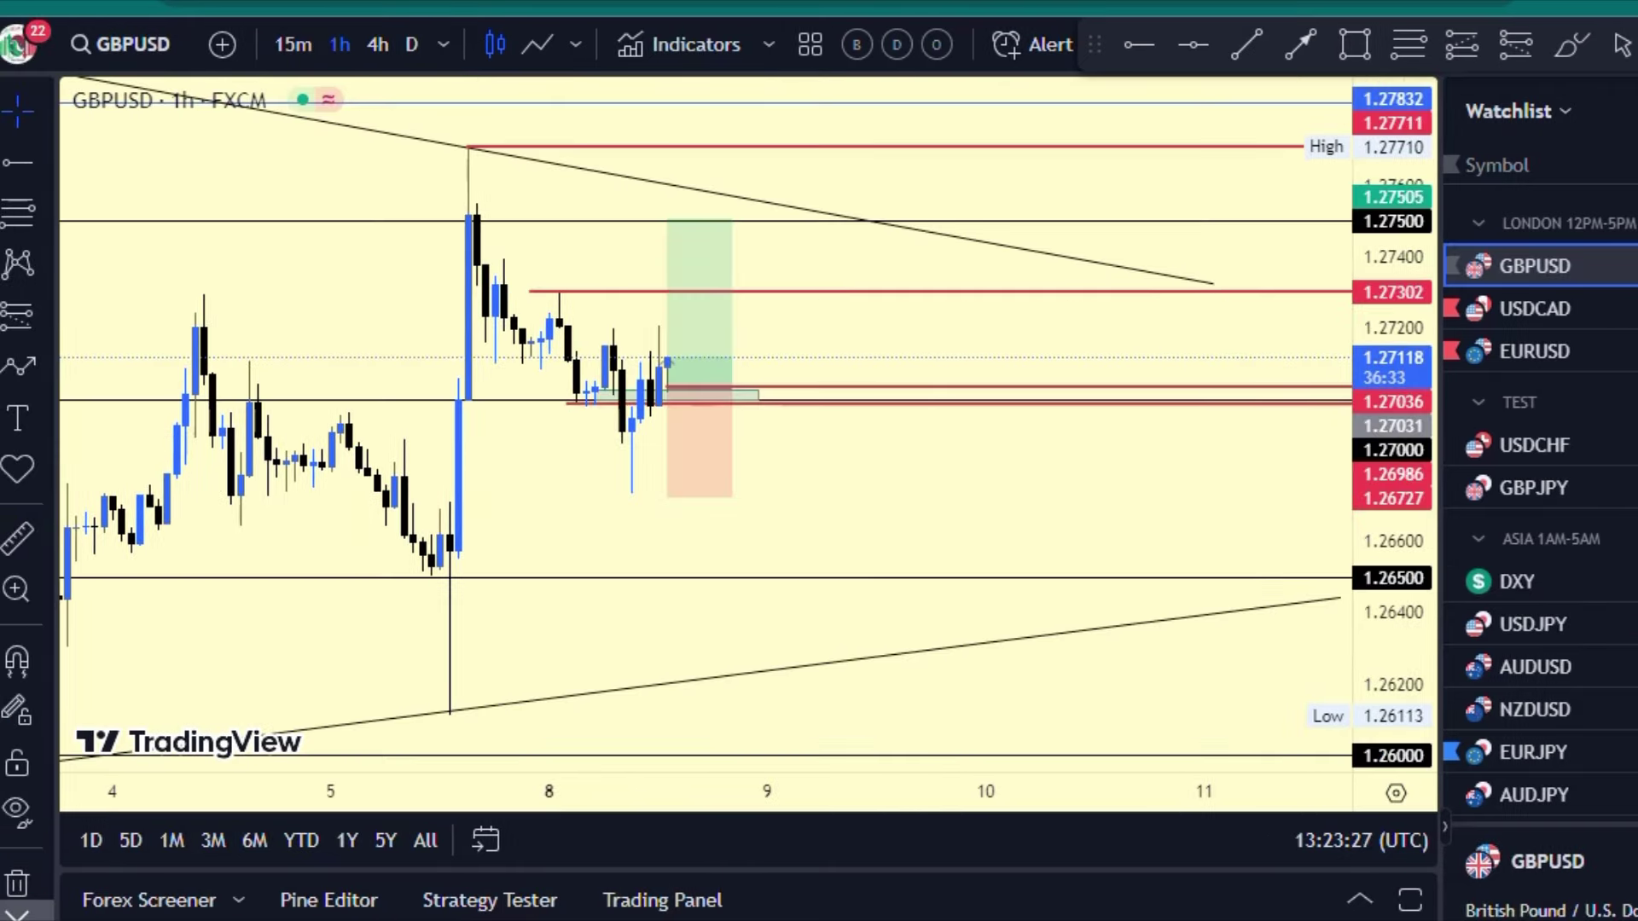
Step: Examine the GBPUSD long position and the price levels around 1.27000 on the 1-hour chart
scroll(811, 366, up, 3)
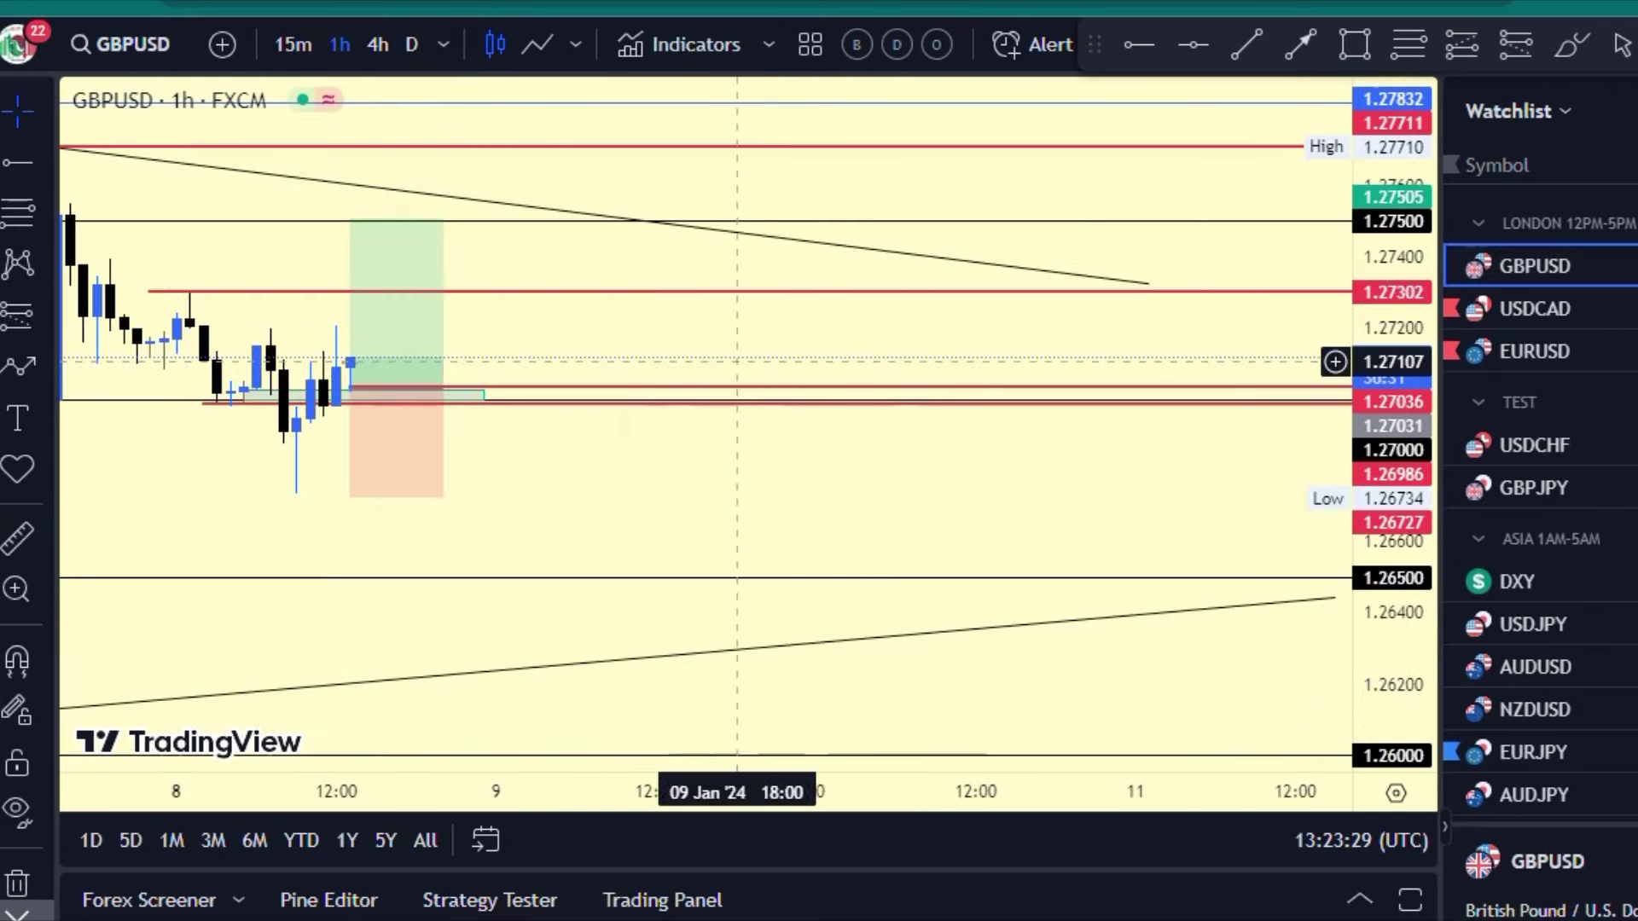
scroll(620, 477, down, 3)
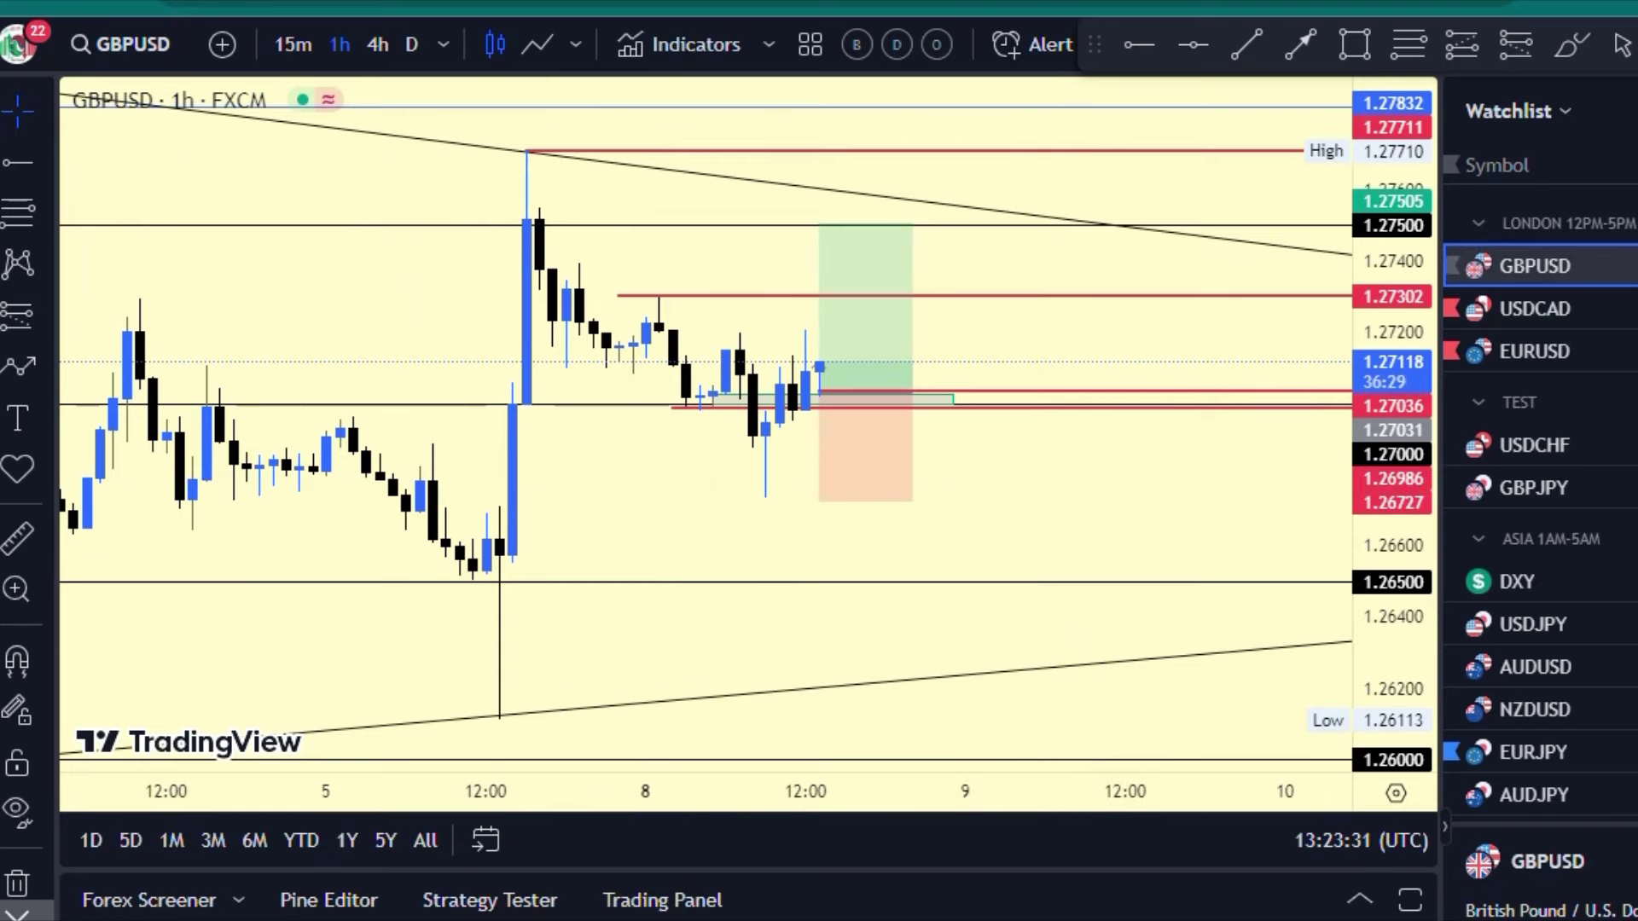
click(846, 380)
drag(1392, 558, 1391, 367)
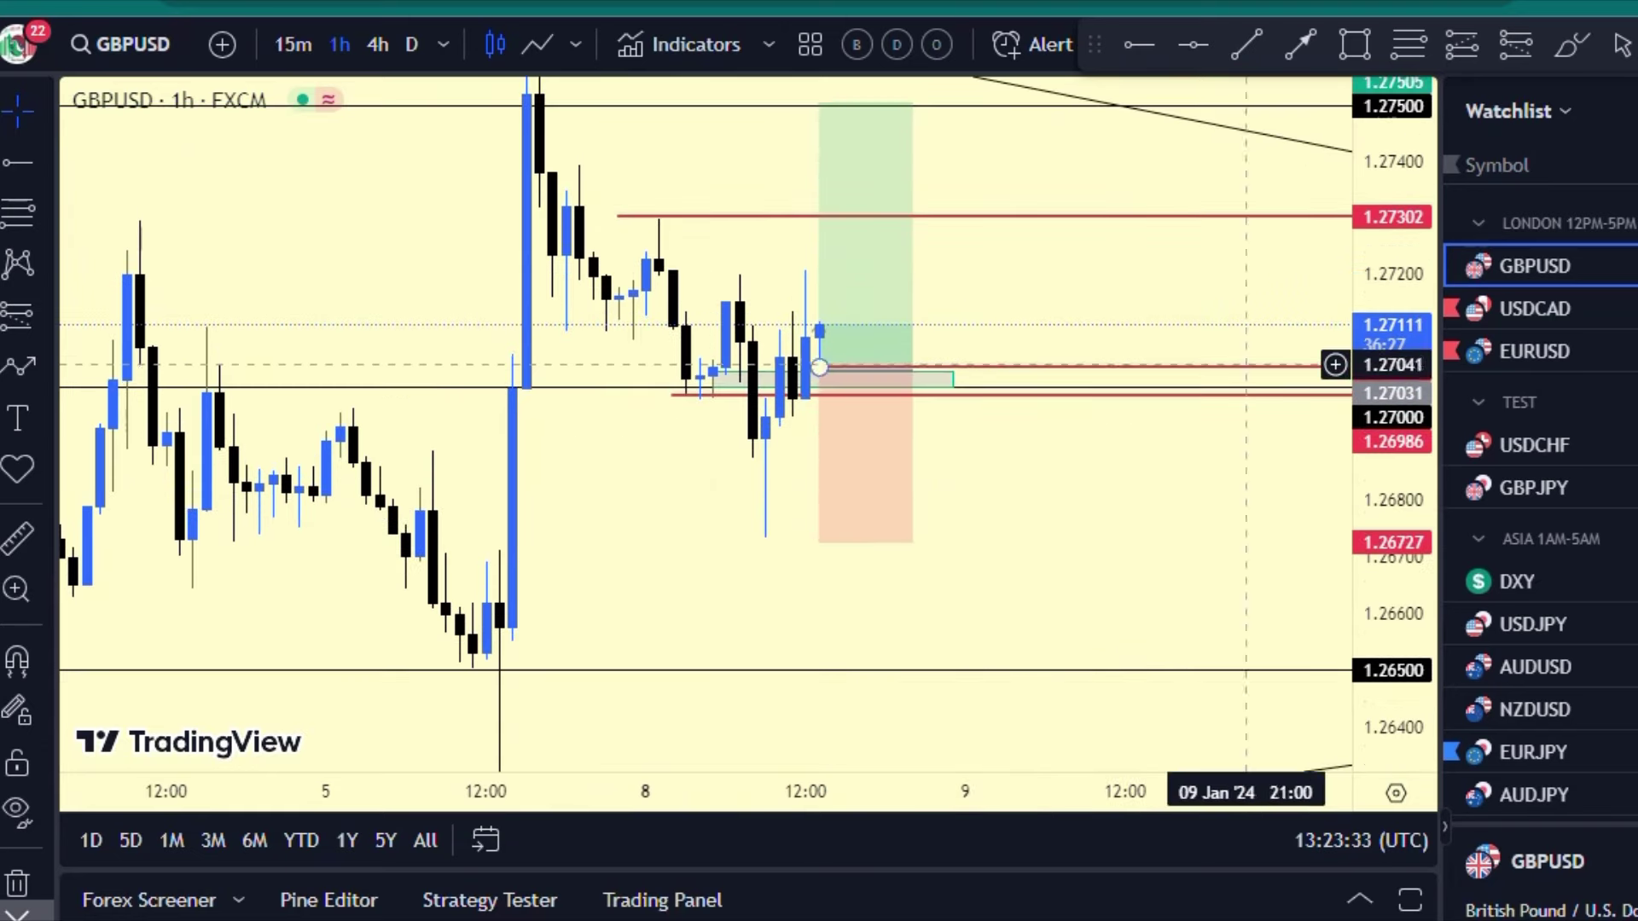
scroll(1058, 300, up, 5)
drag(735, 269, 1206, 336)
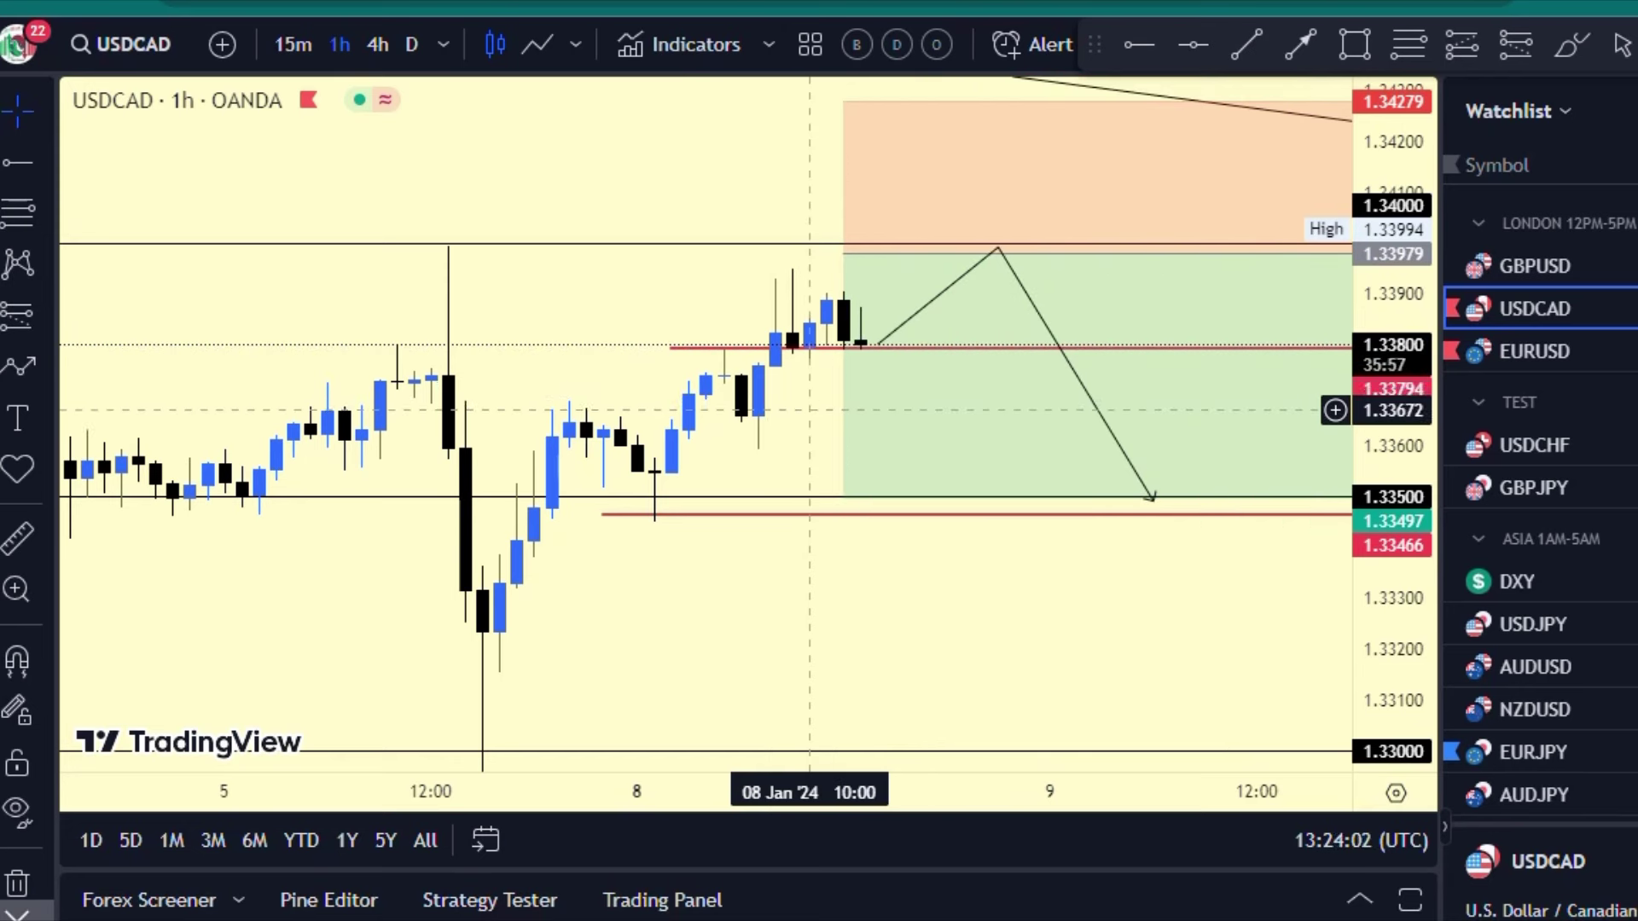
Step: Examine the USDCAD short position and its projected path between the 1.34000 and 1.33500 lines
mouse_move(861, 372)
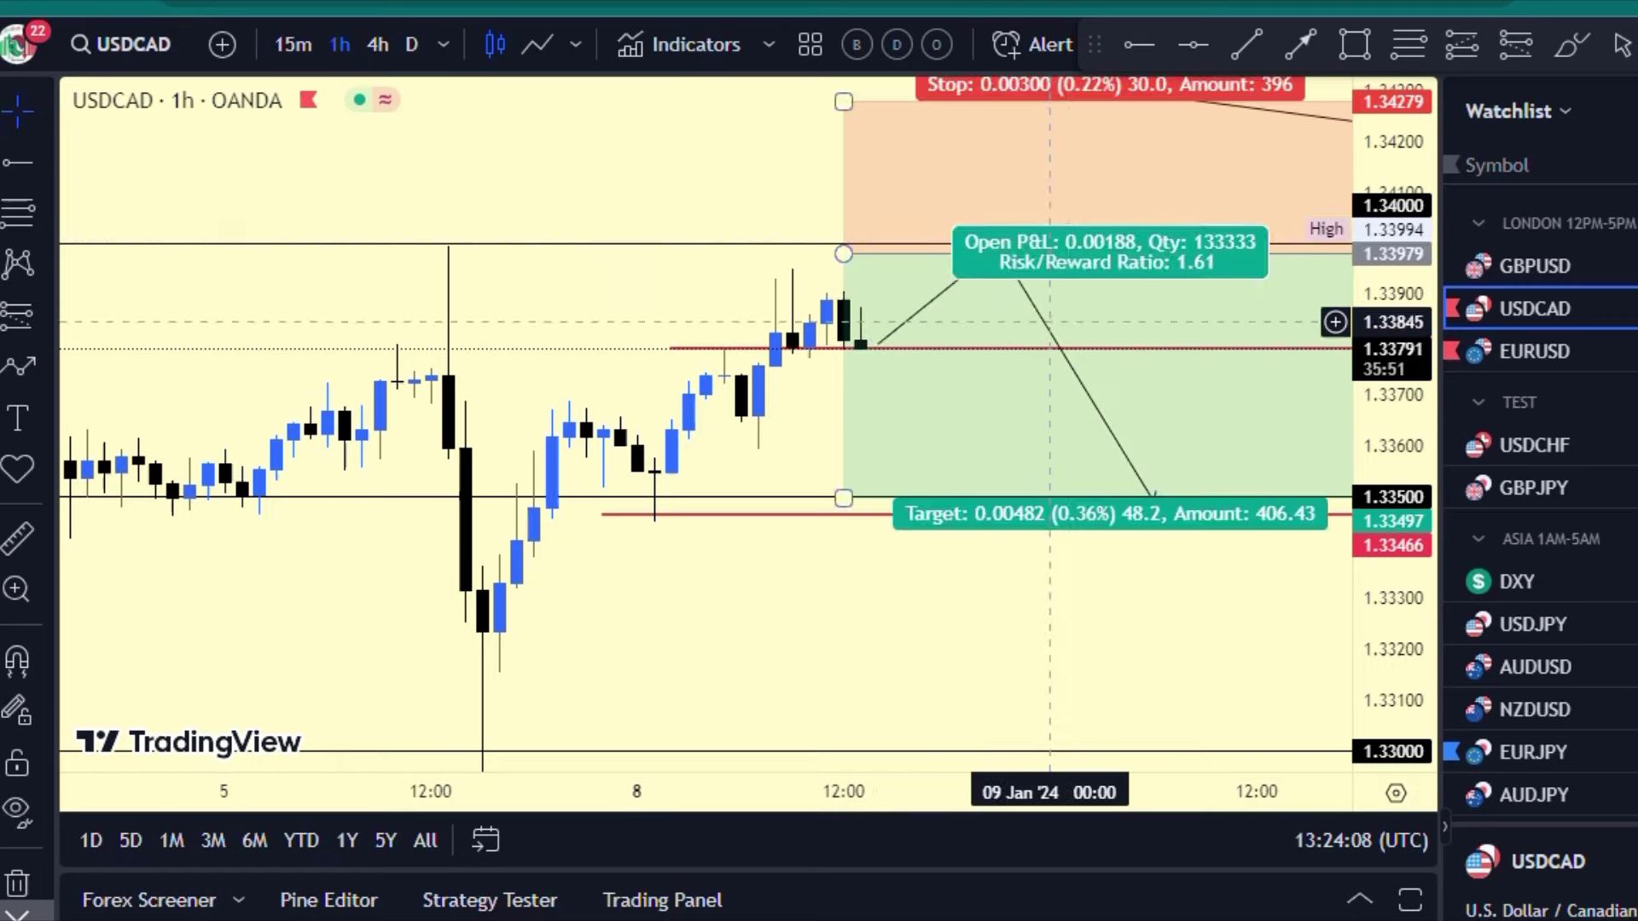
drag(1394, 512, 1394, 316)
drag(776, 392, 635, 488)
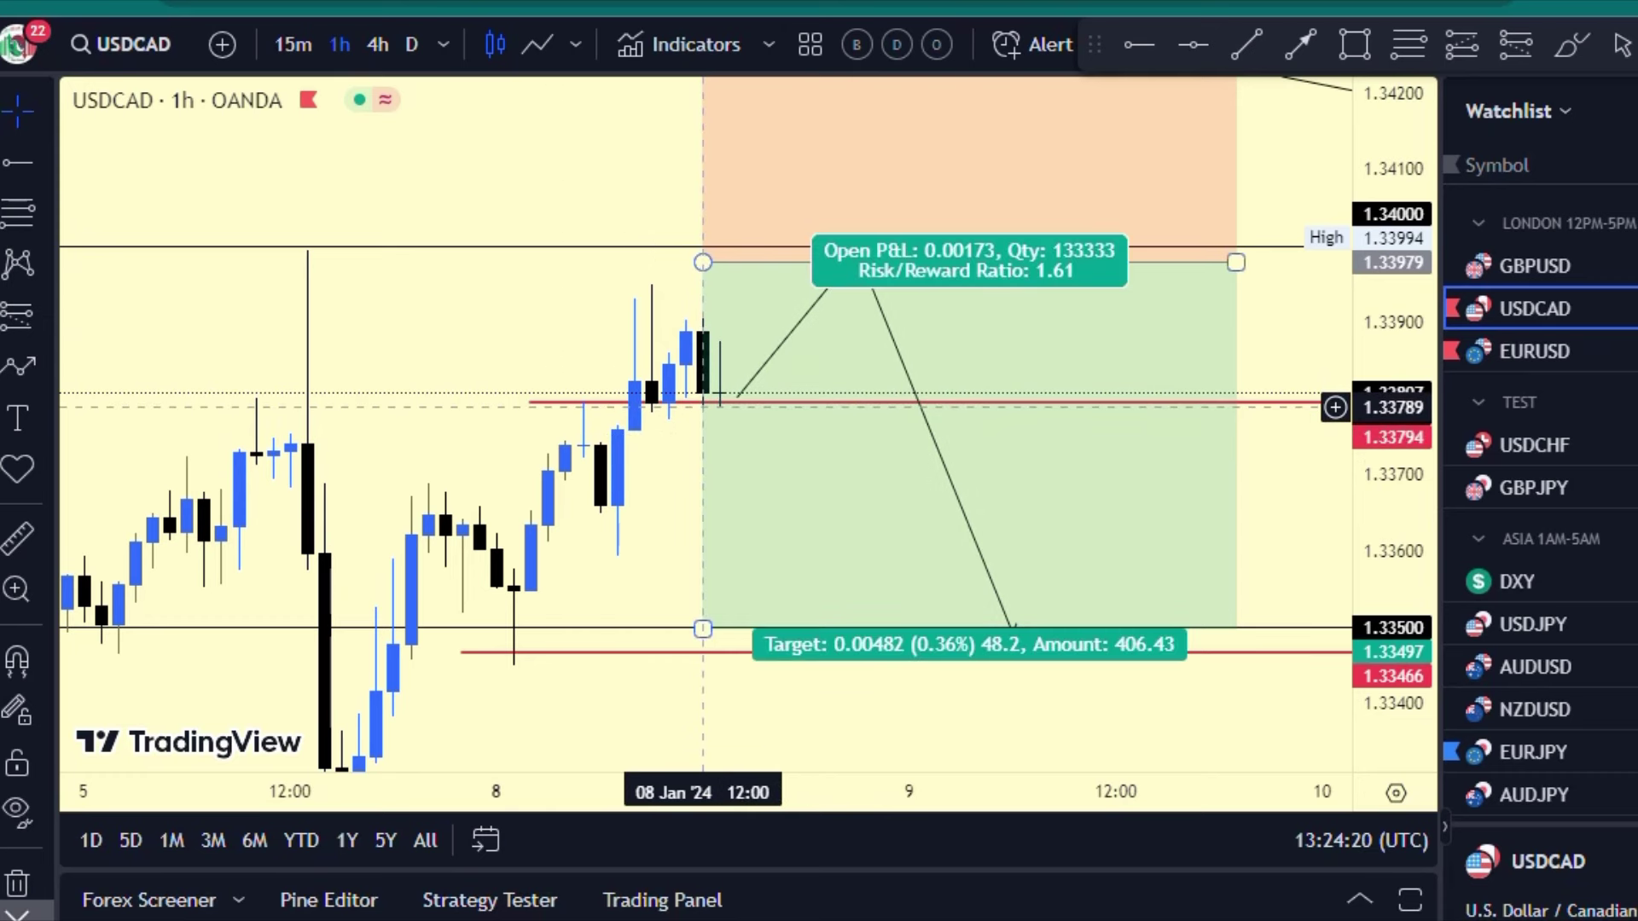
click(682, 407)
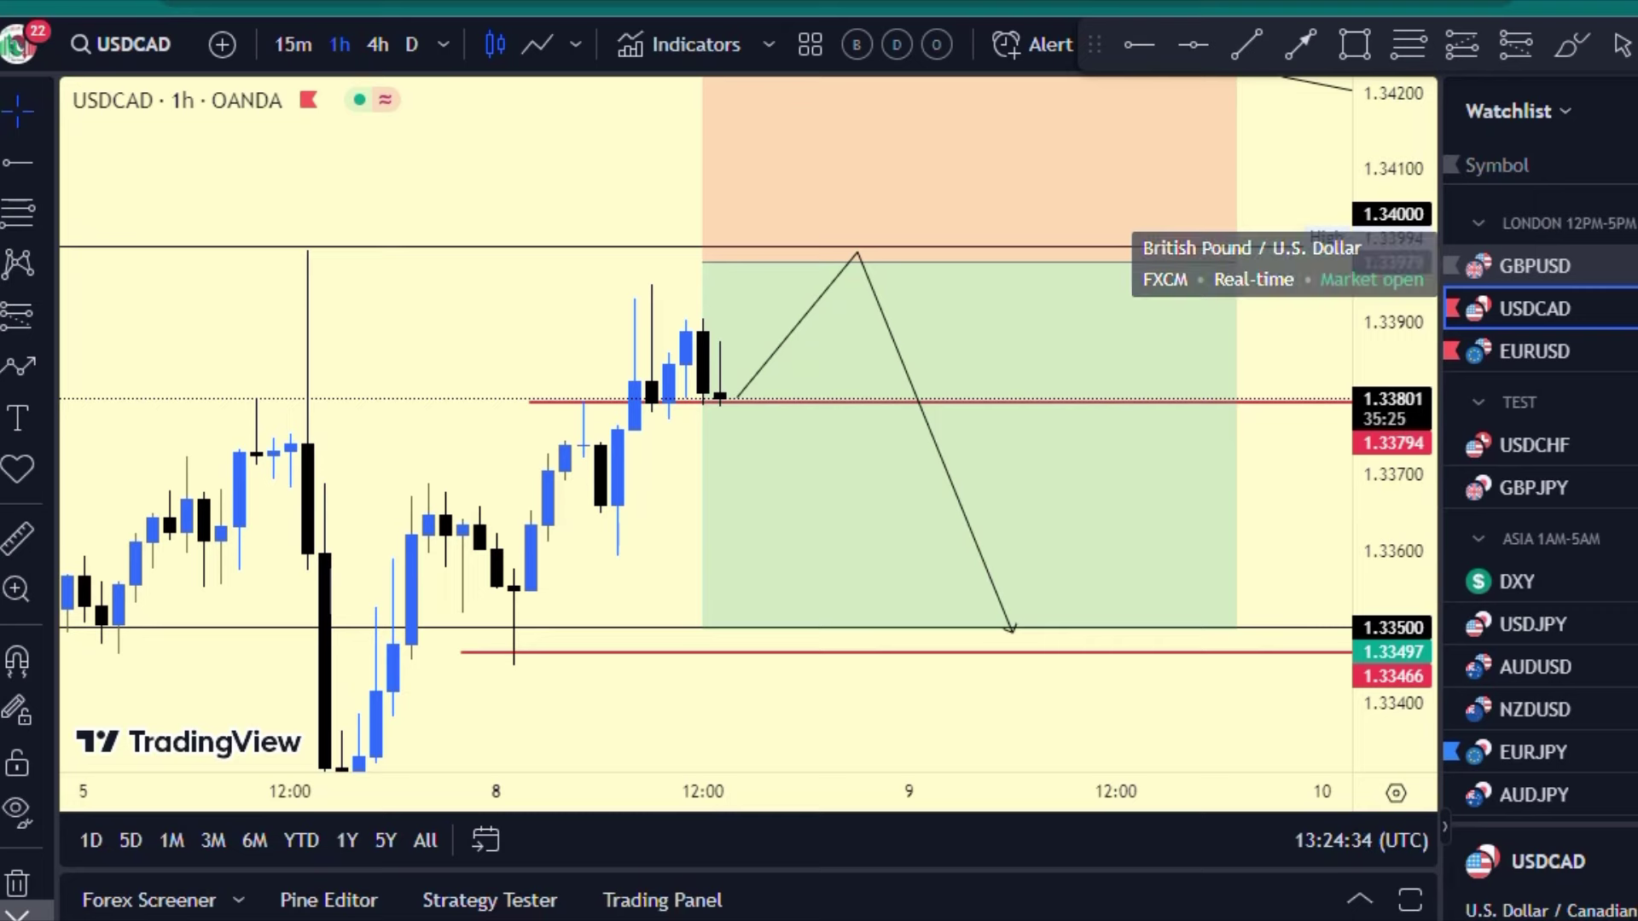
Step: Return to GBPUSD and review the 1-hour candles against the long position, the 1.27000 zone and the 1.27302 ray
click(1534, 266)
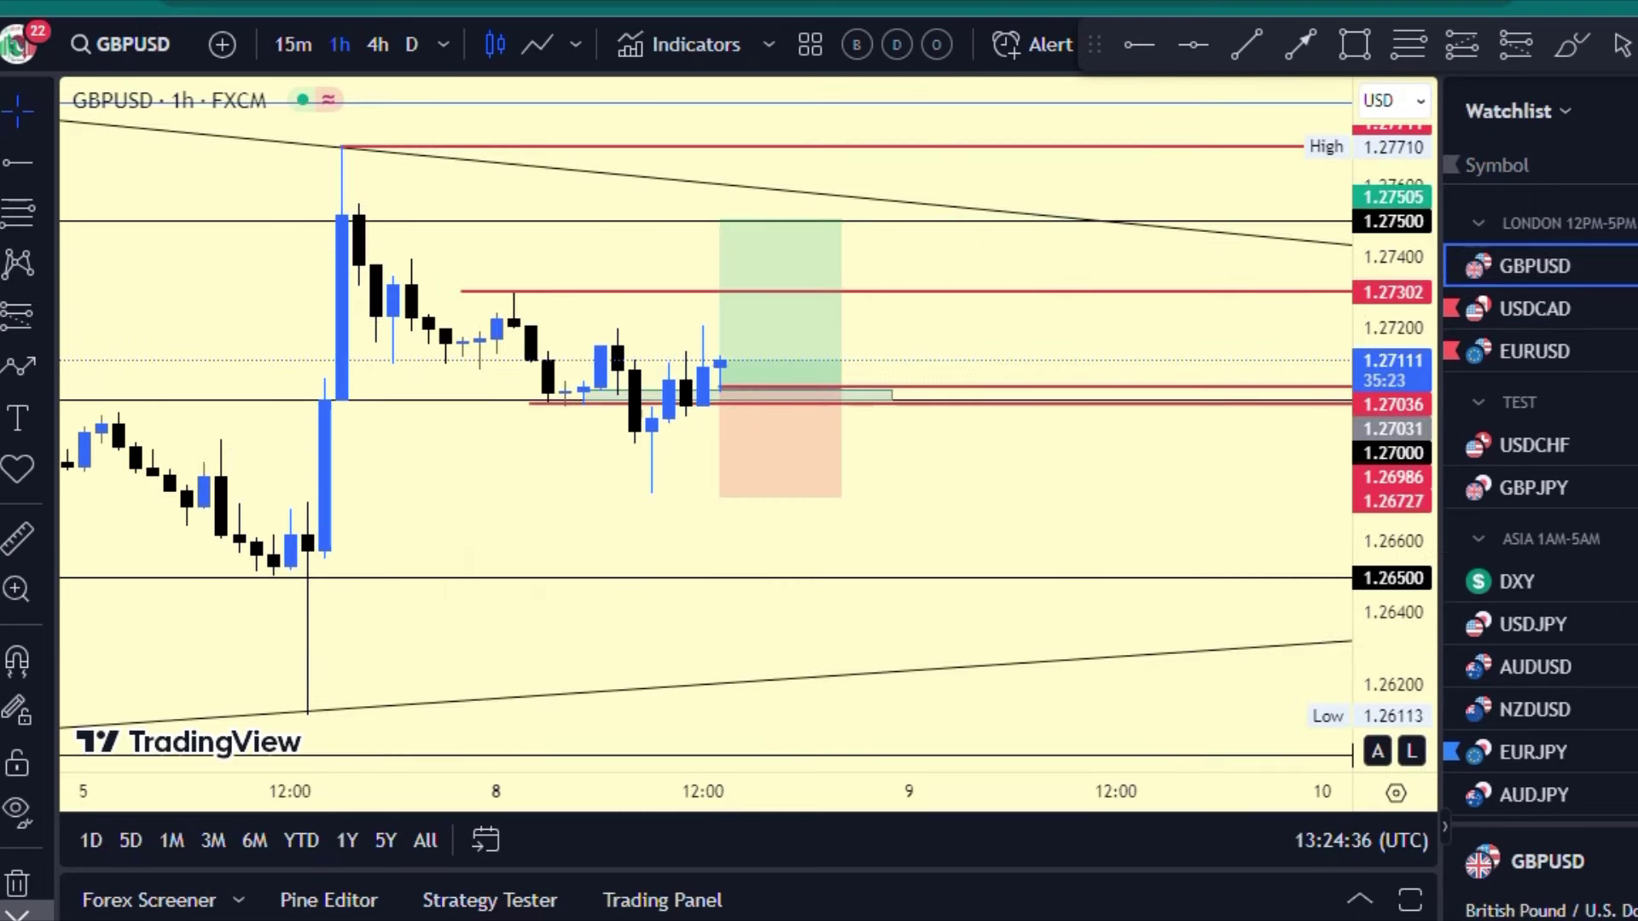
drag(1395, 565, 1391, 412)
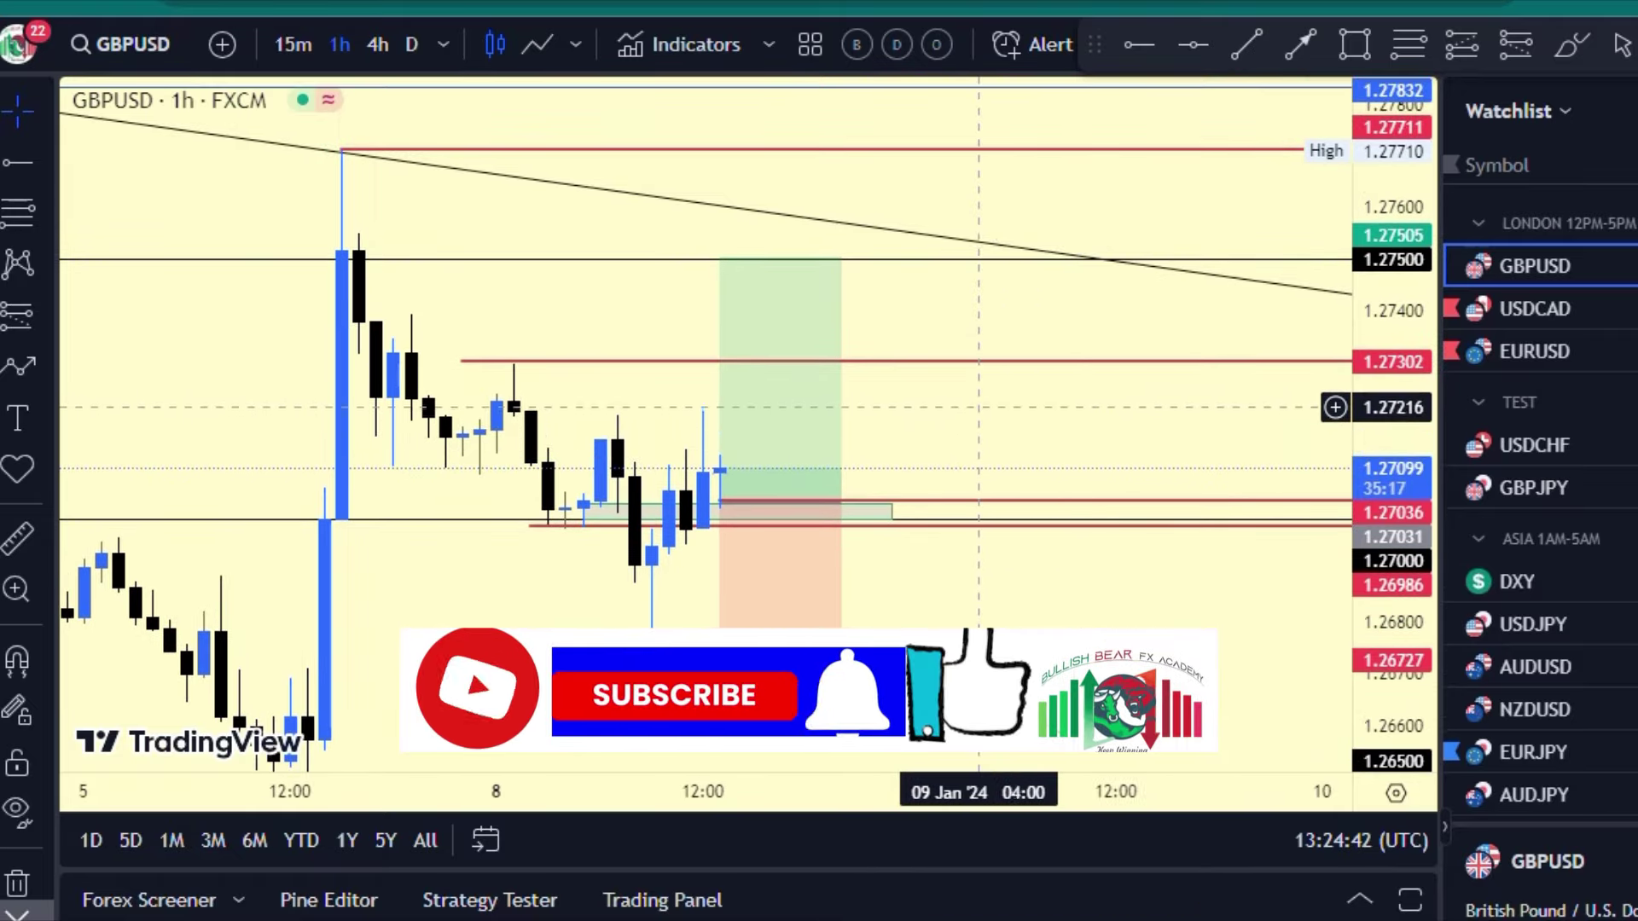
scroll(976, 406, up, 3)
drag(810, 420, 1192, 403)
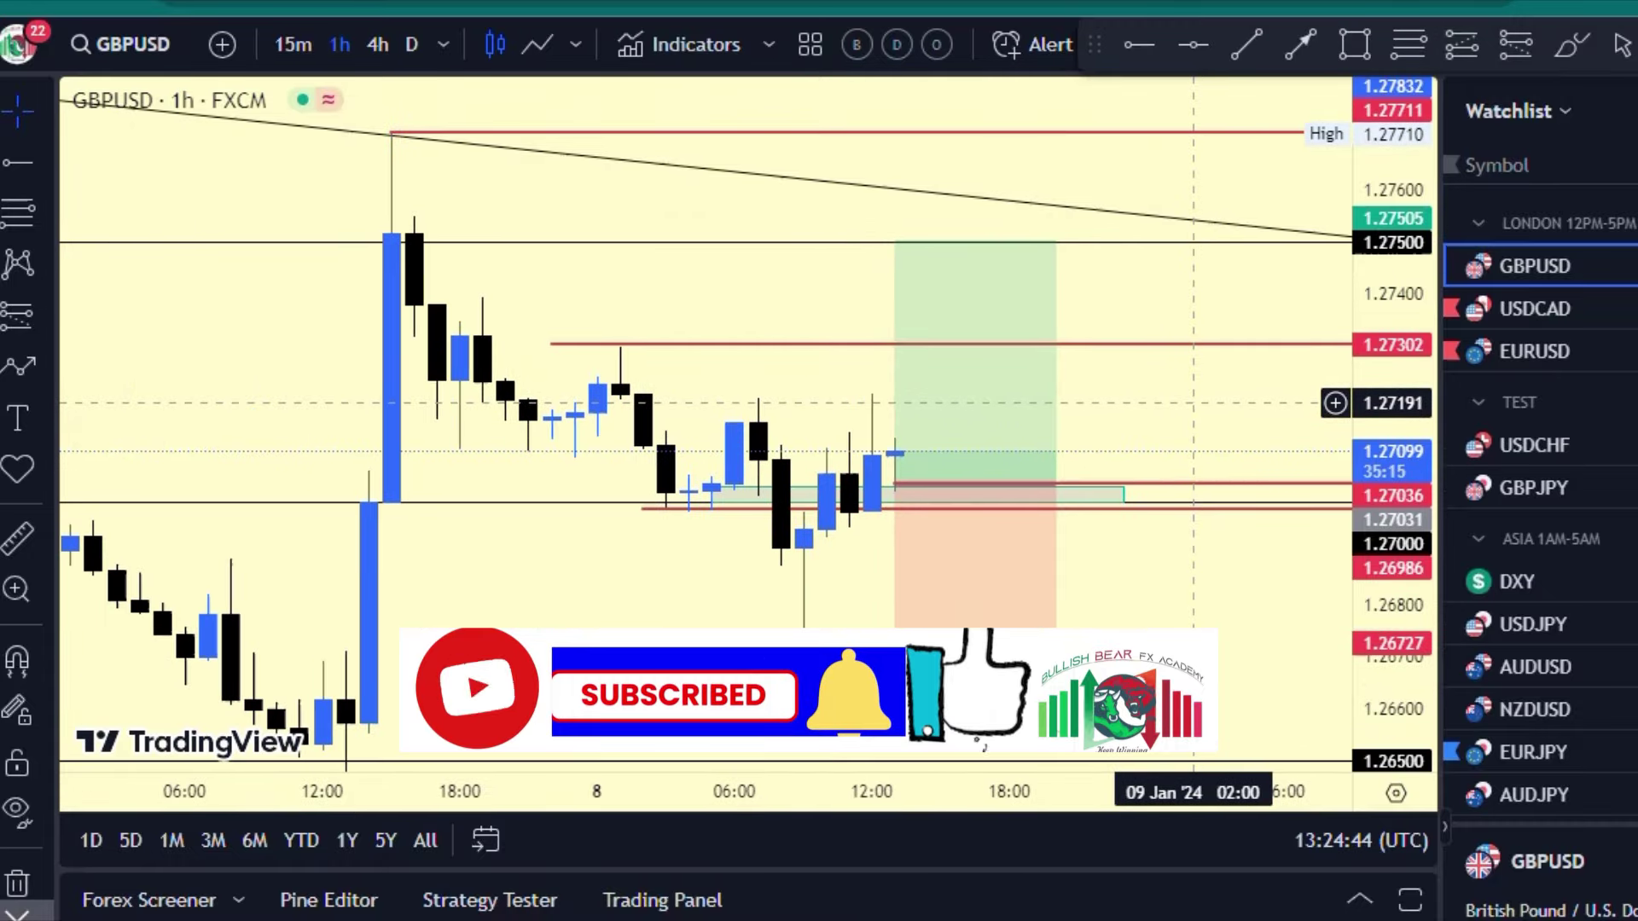
drag(1392, 503, 1393, 277)
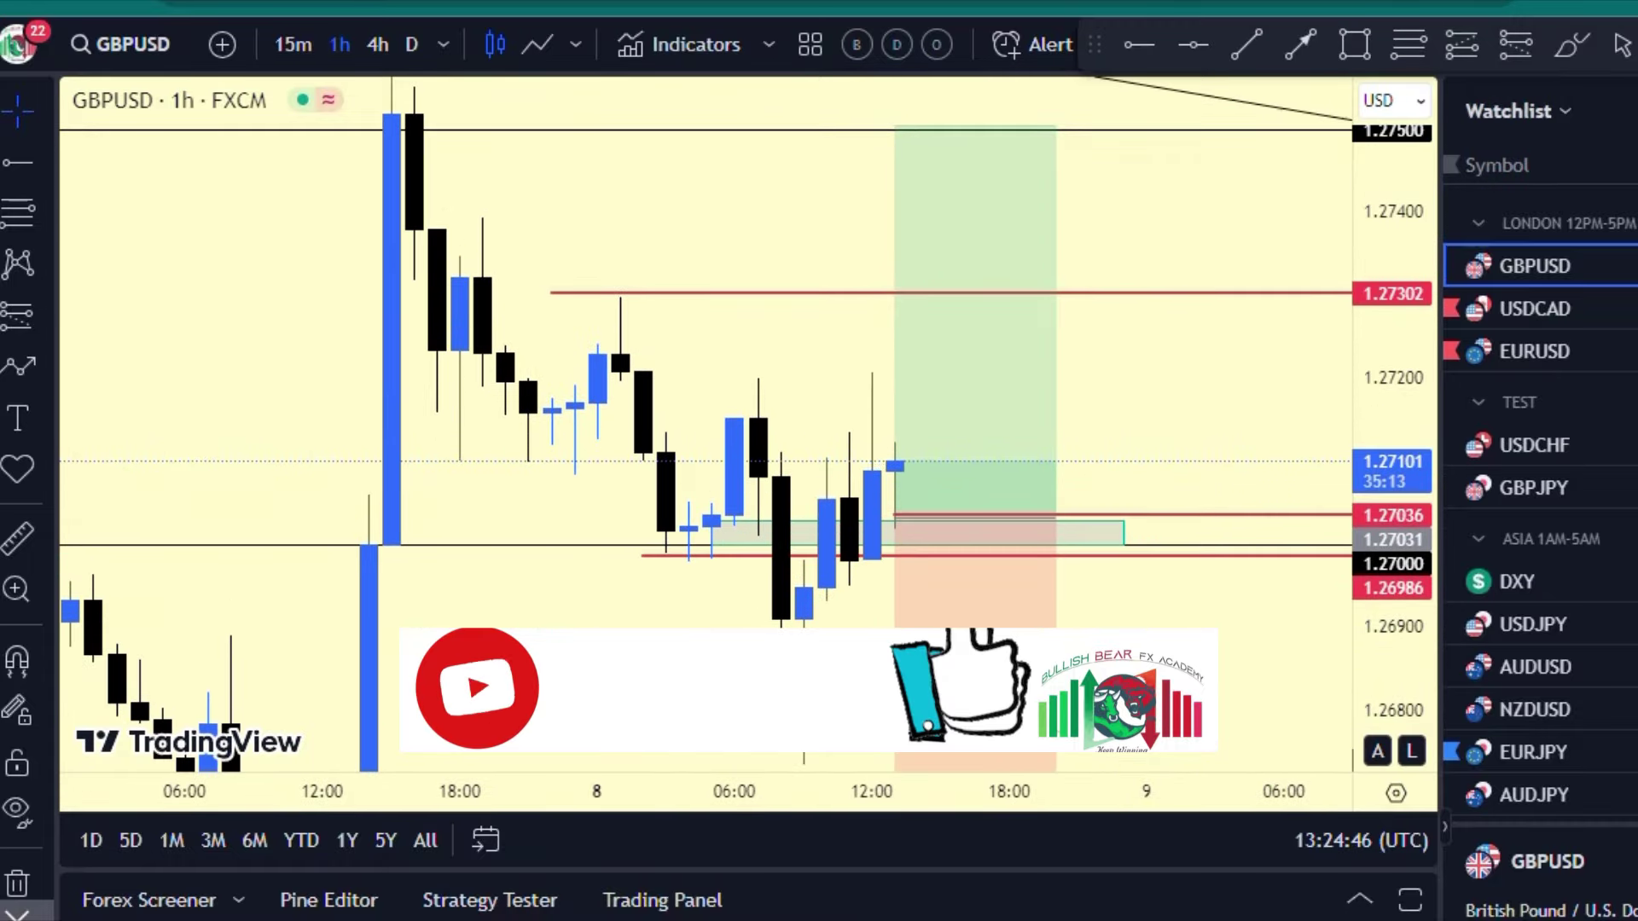
scroll(1174, 402, up, 1)
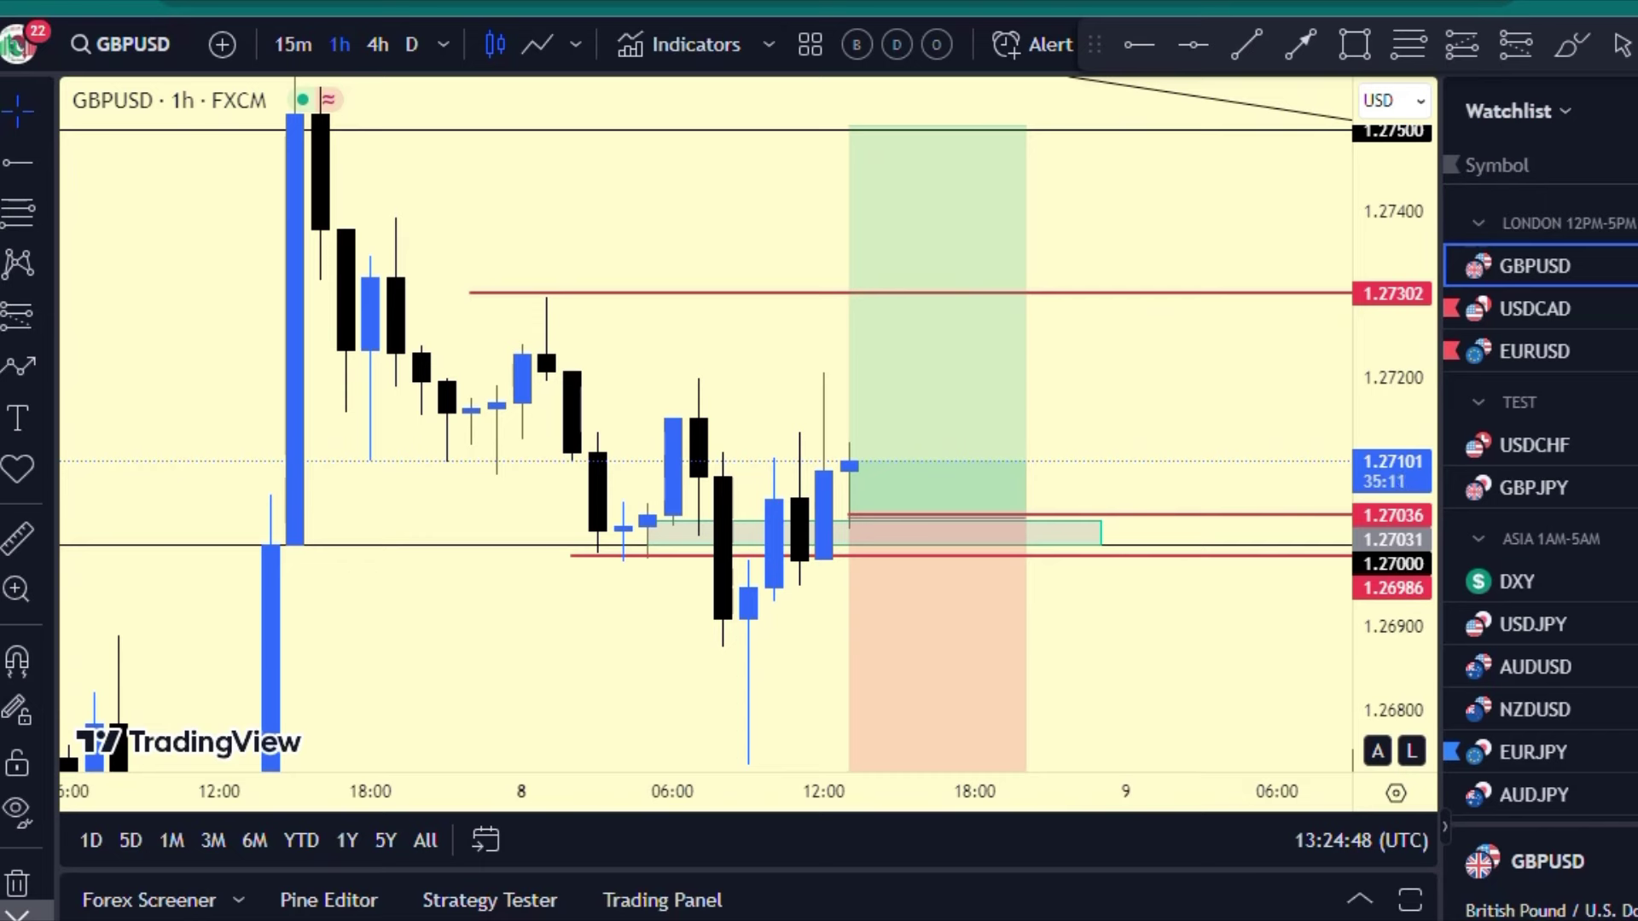
drag(1393, 384, 1392, 439)
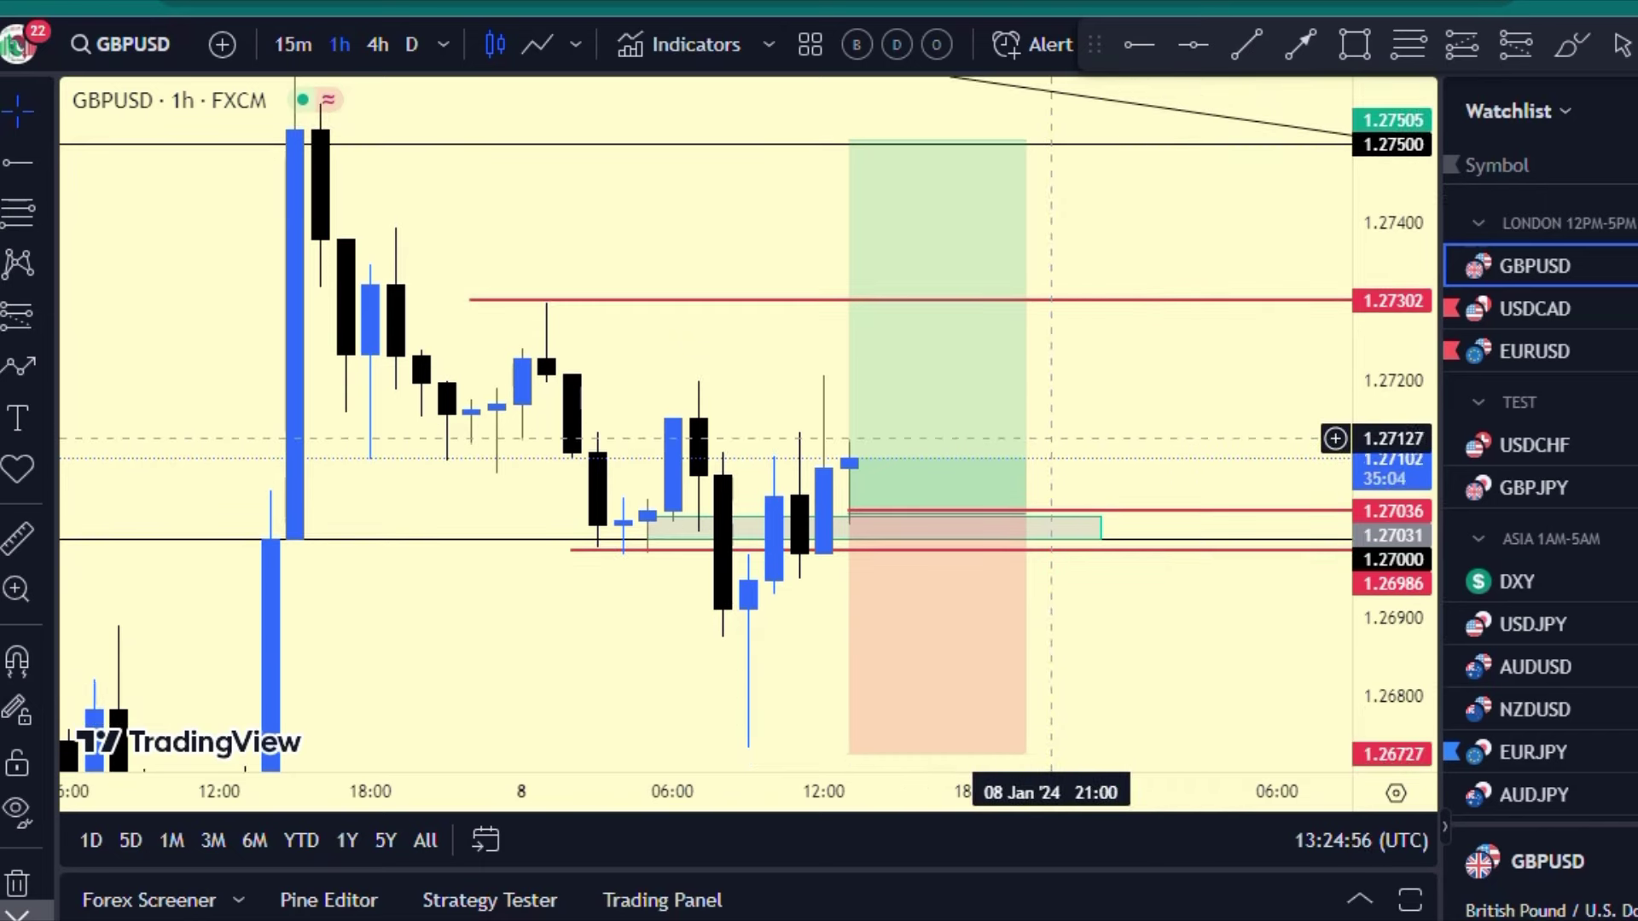
scroll(1051, 439, up, 3)
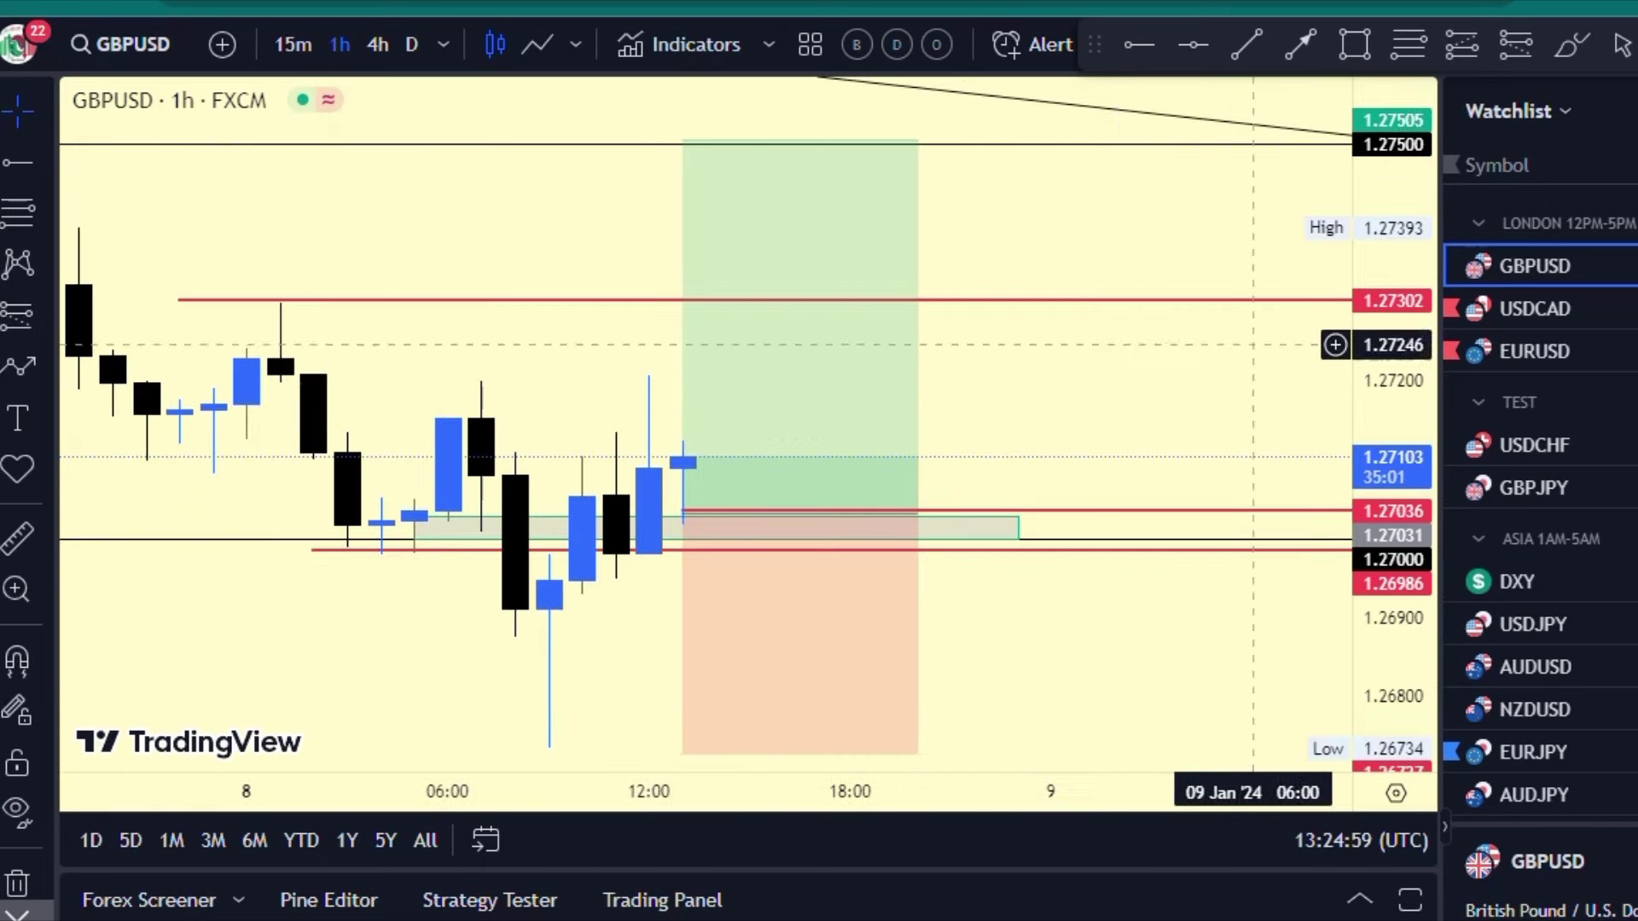
drag(1393, 345, 1393, 413)
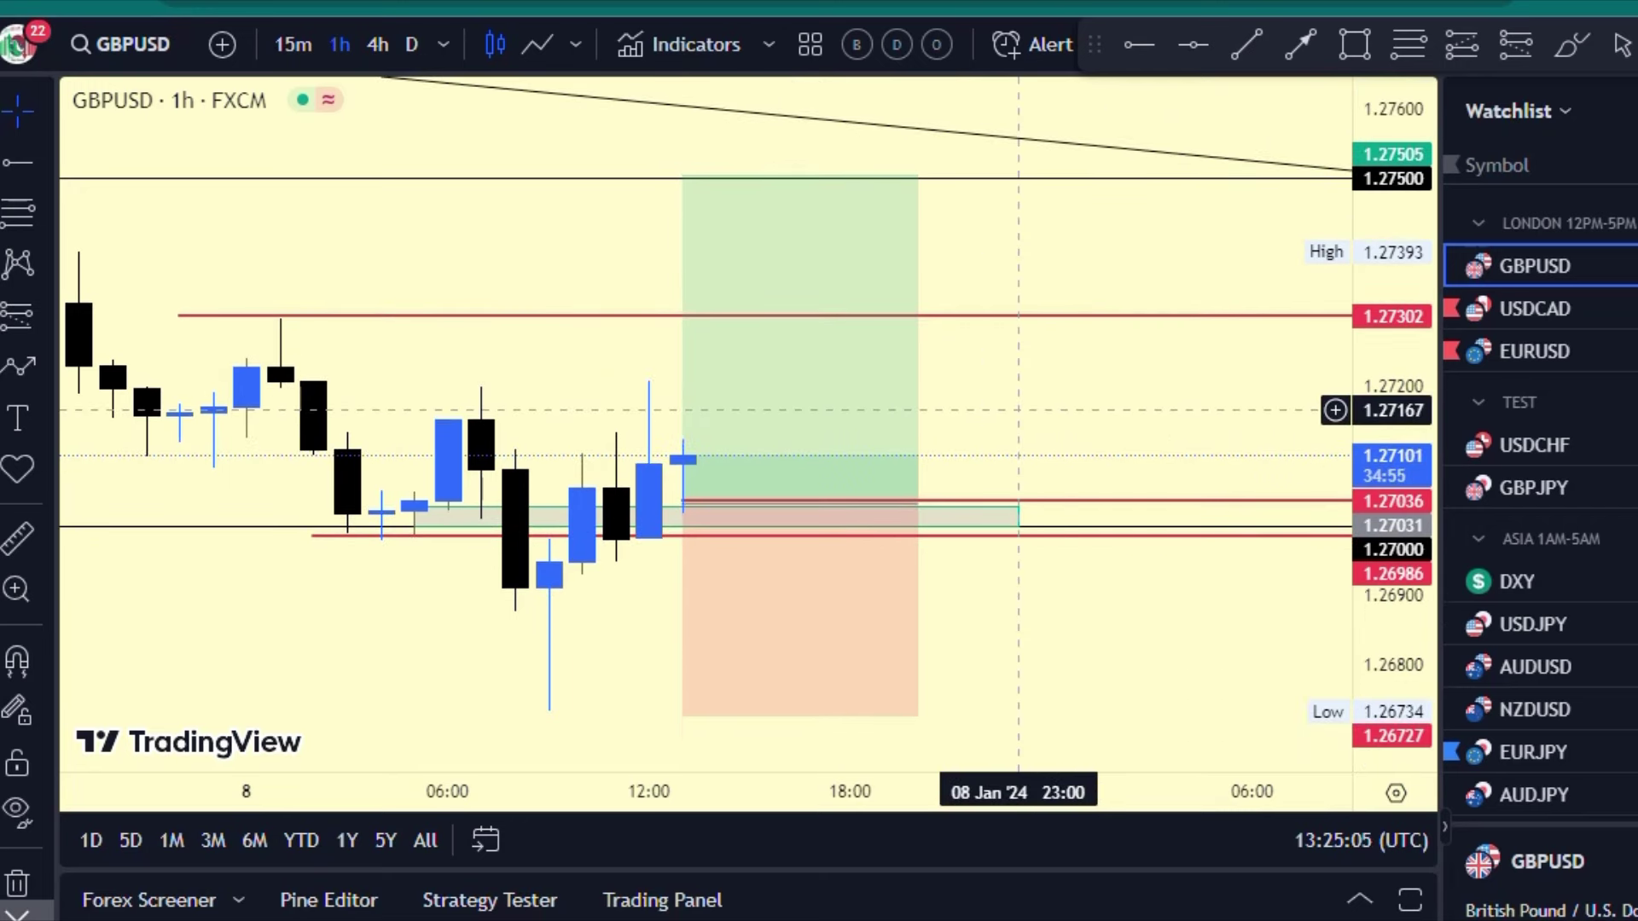
drag(1393, 548, 1392, 472)
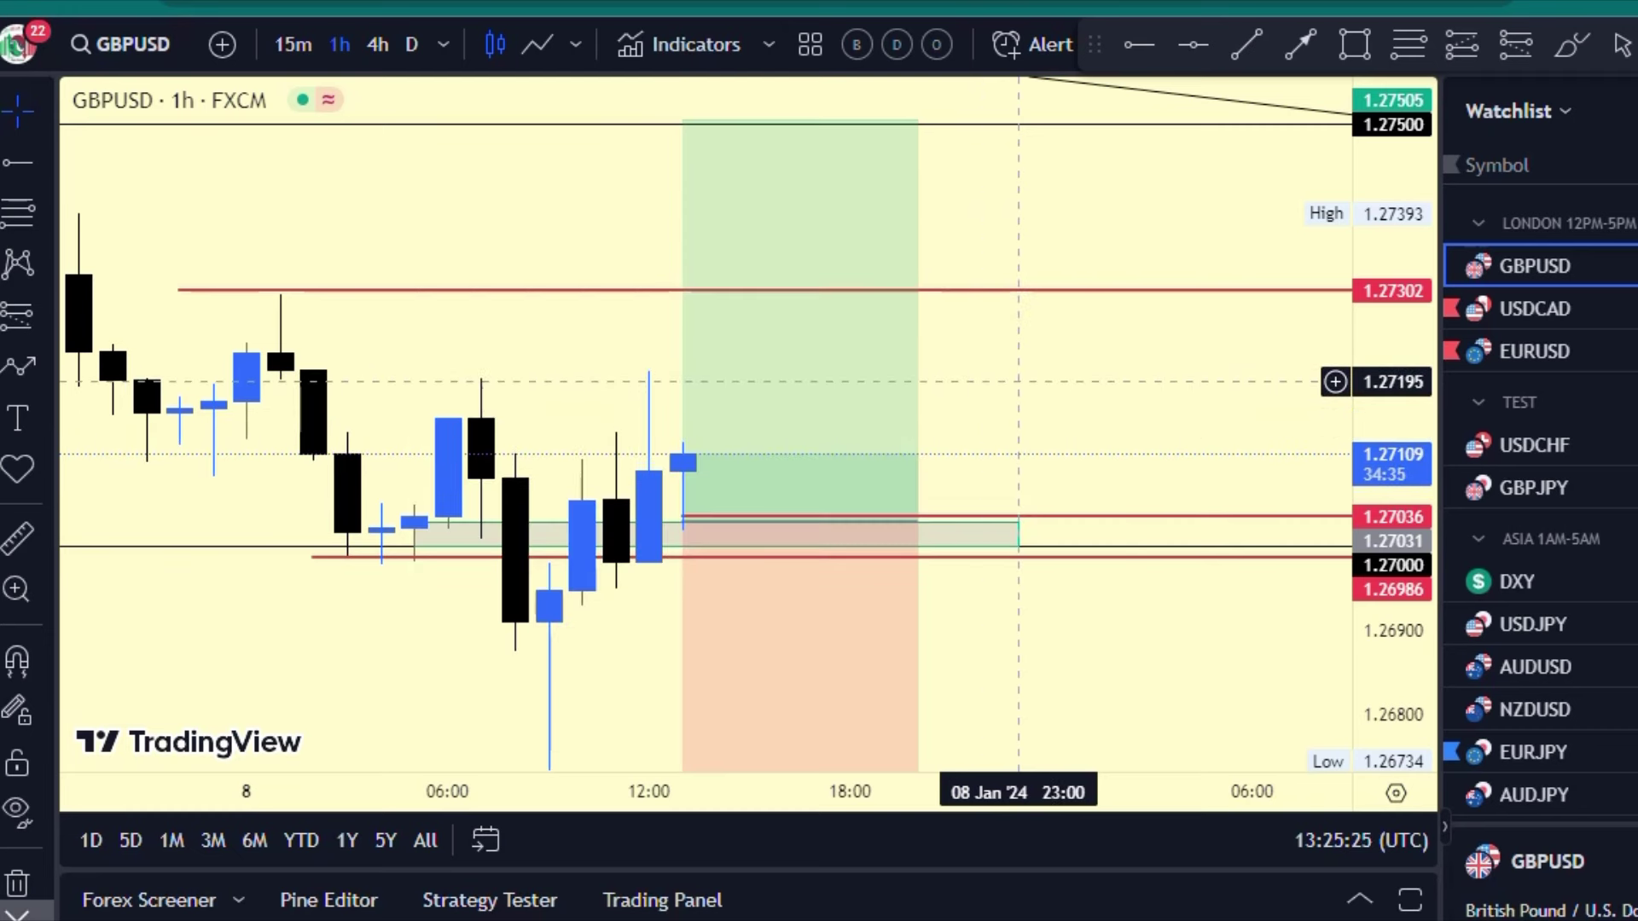
drag(1393, 590, 1382, 467)
drag(1052, 443, 1178, 435)
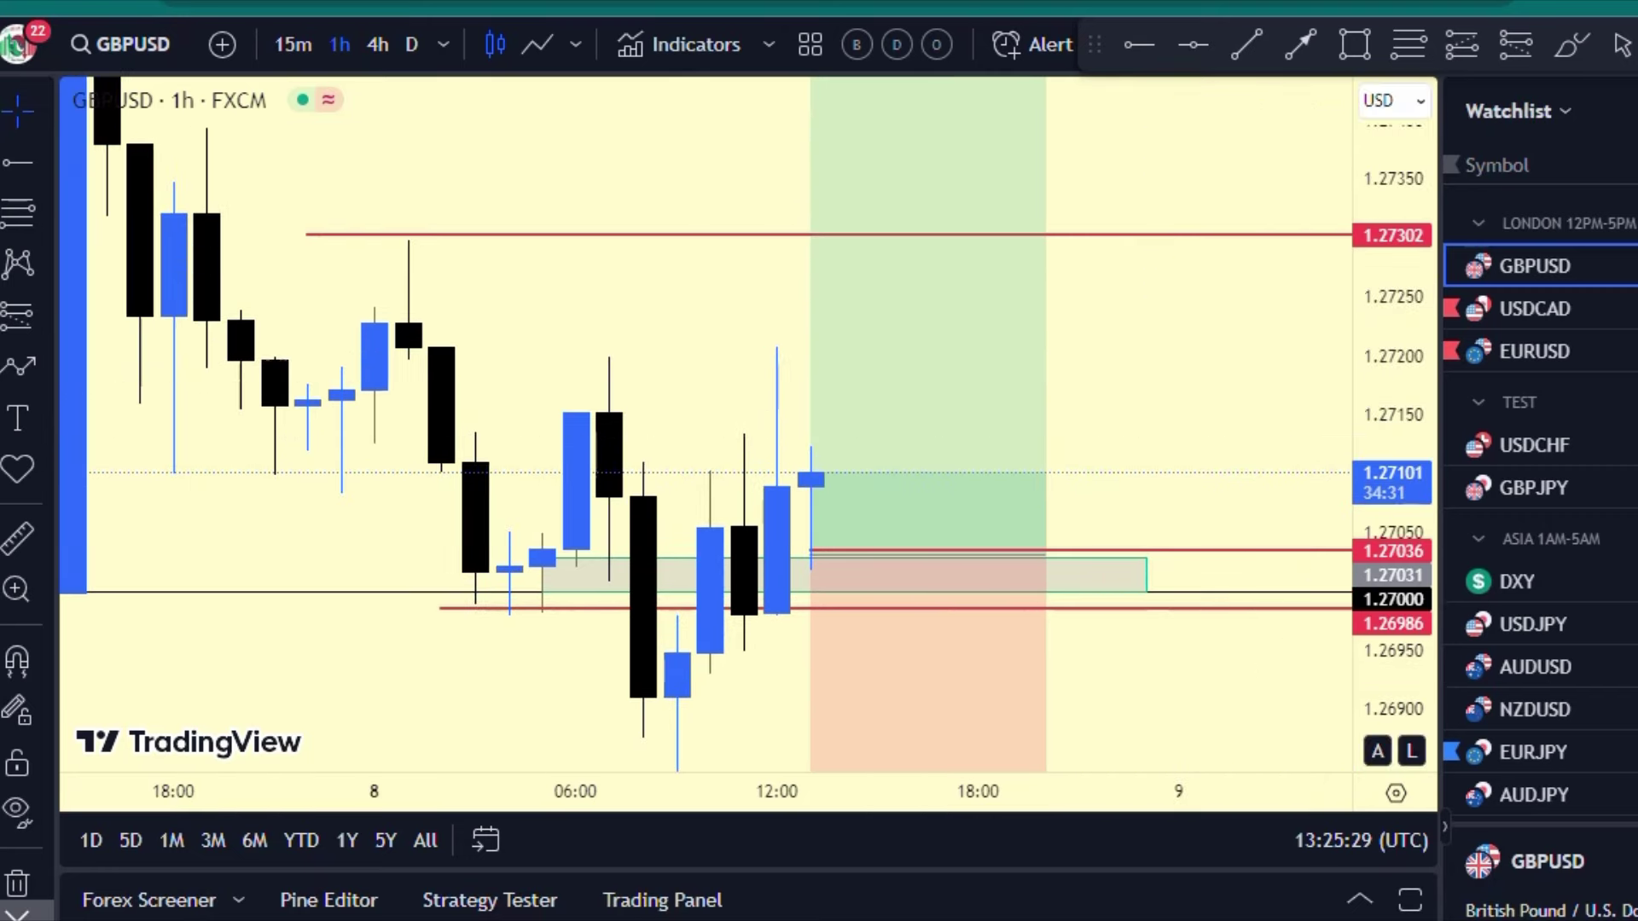
scroll(500, 340, down, 4)
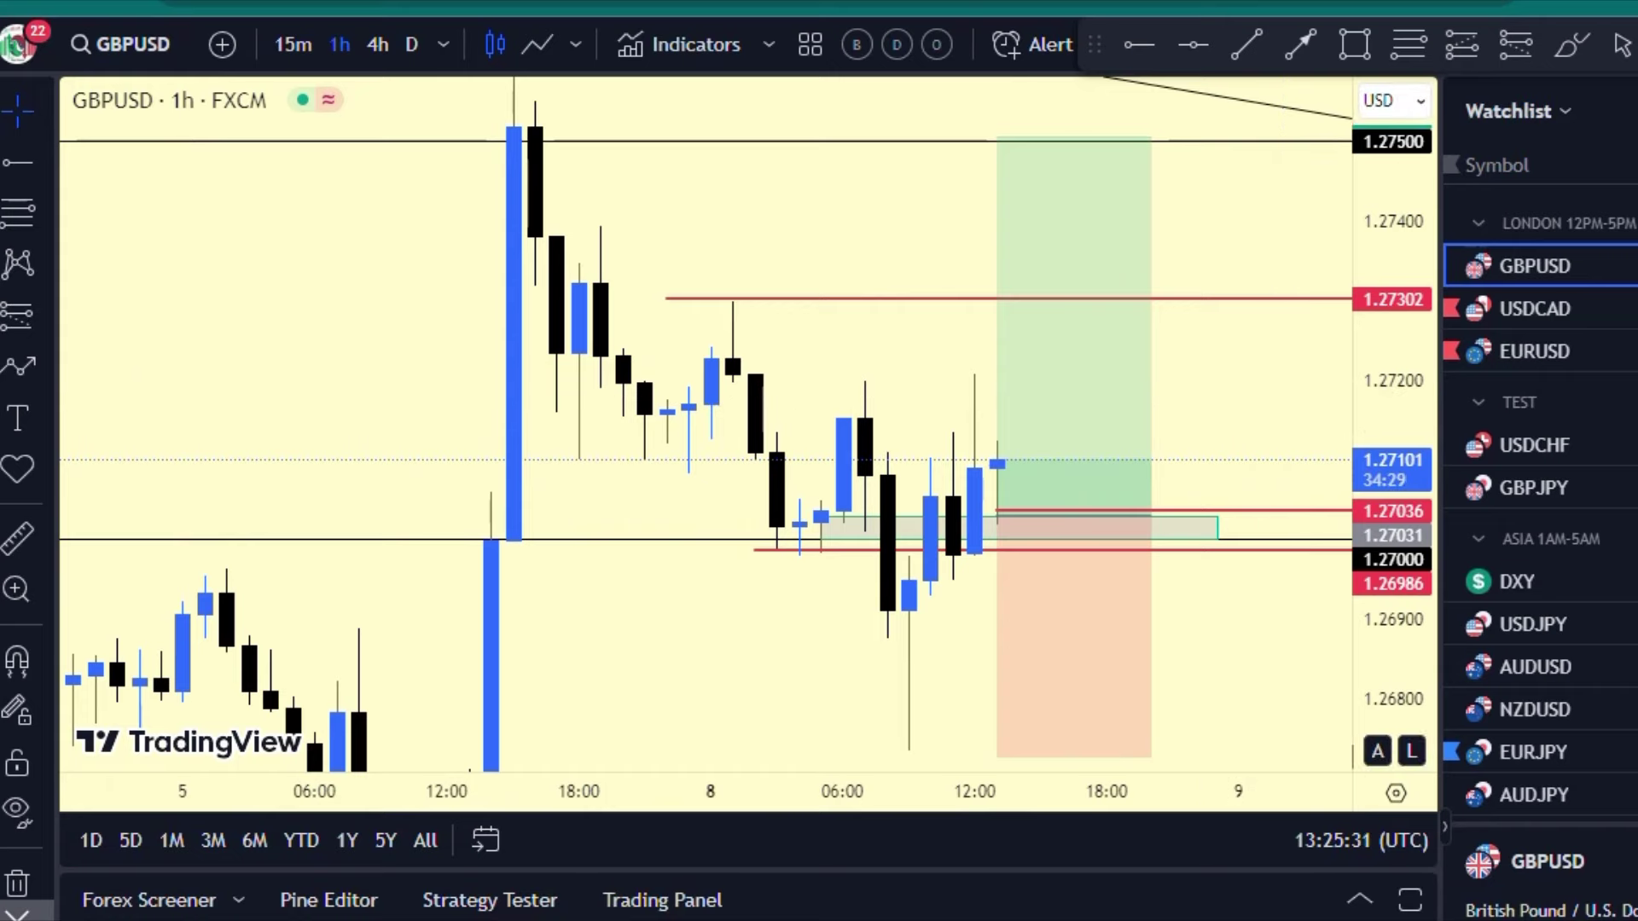
drag(1305, 409, 1118, 431)
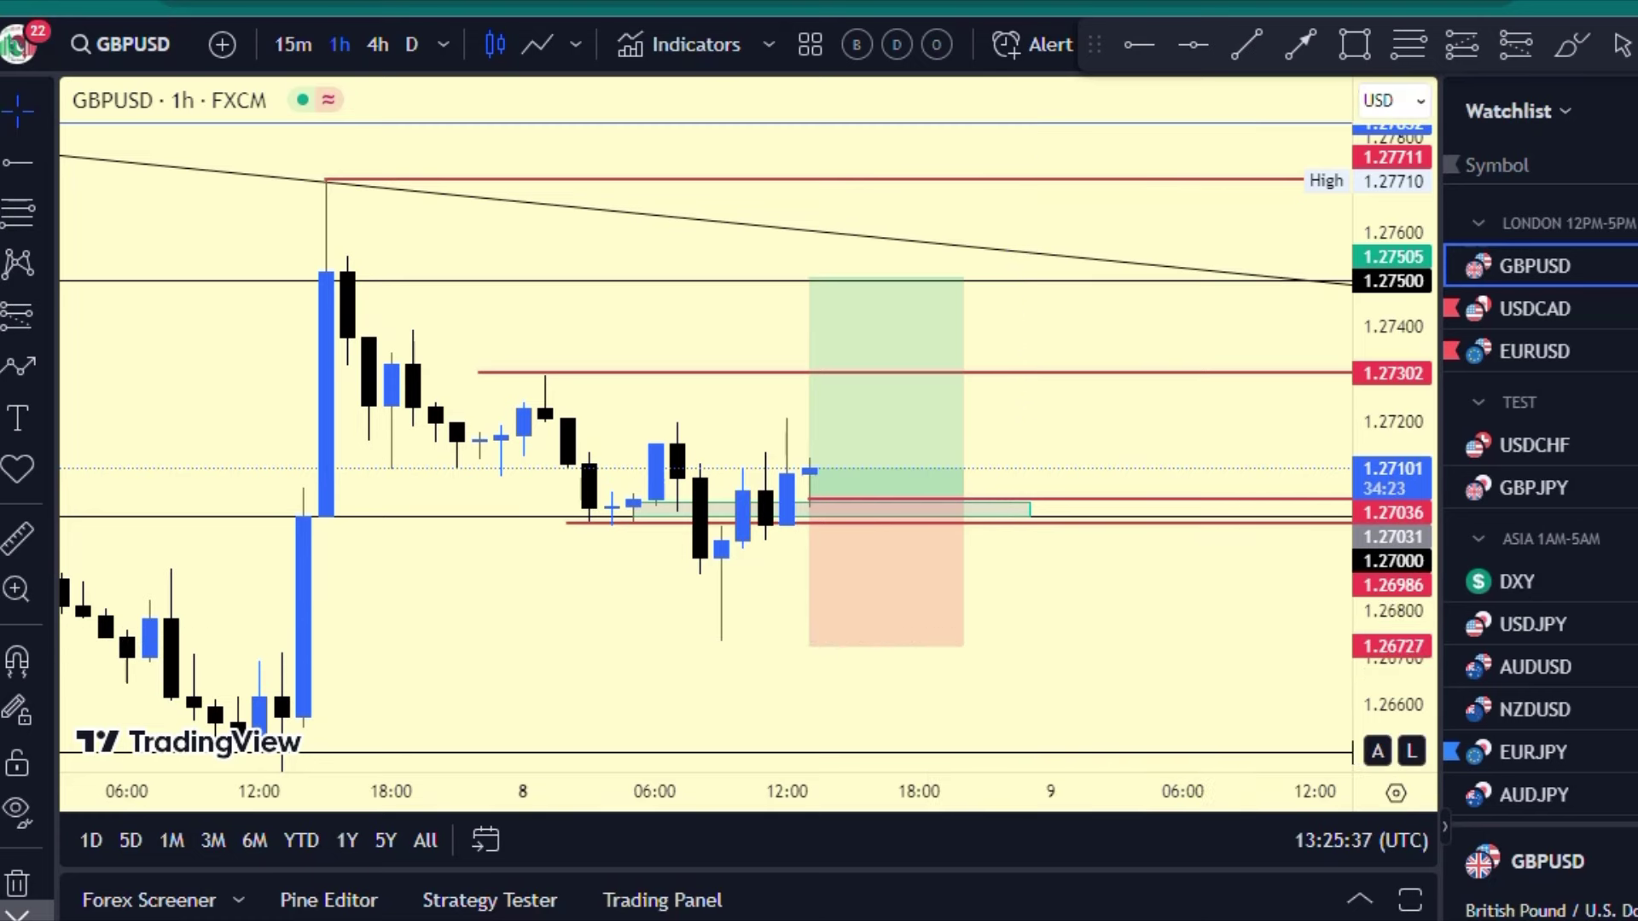
drag(1394, 544, 1394, 479)
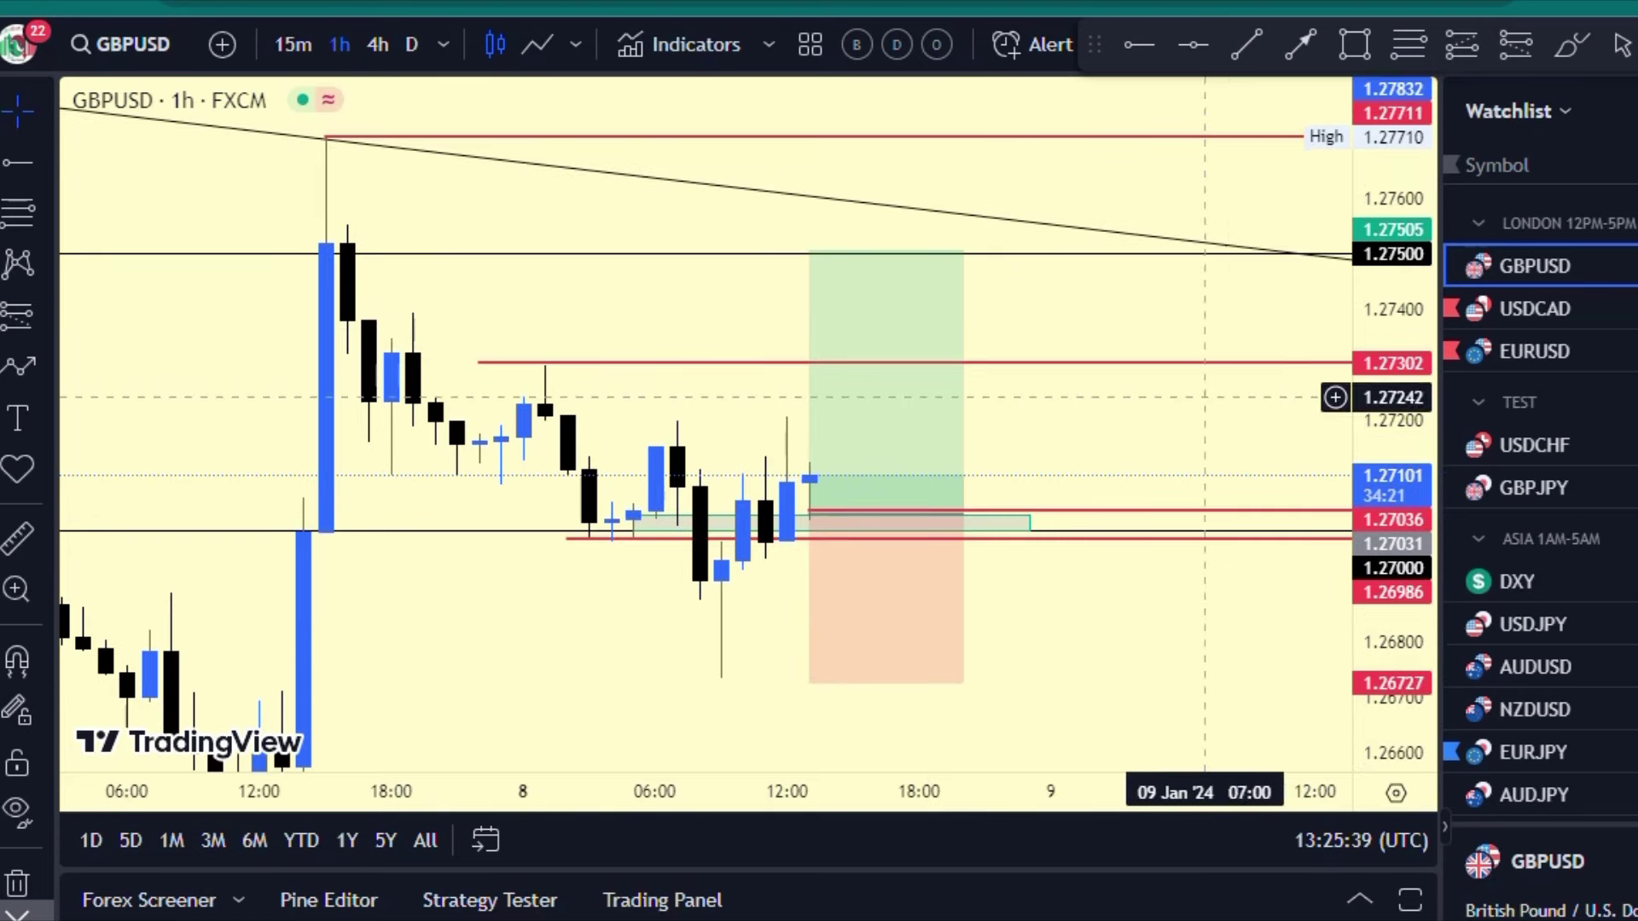